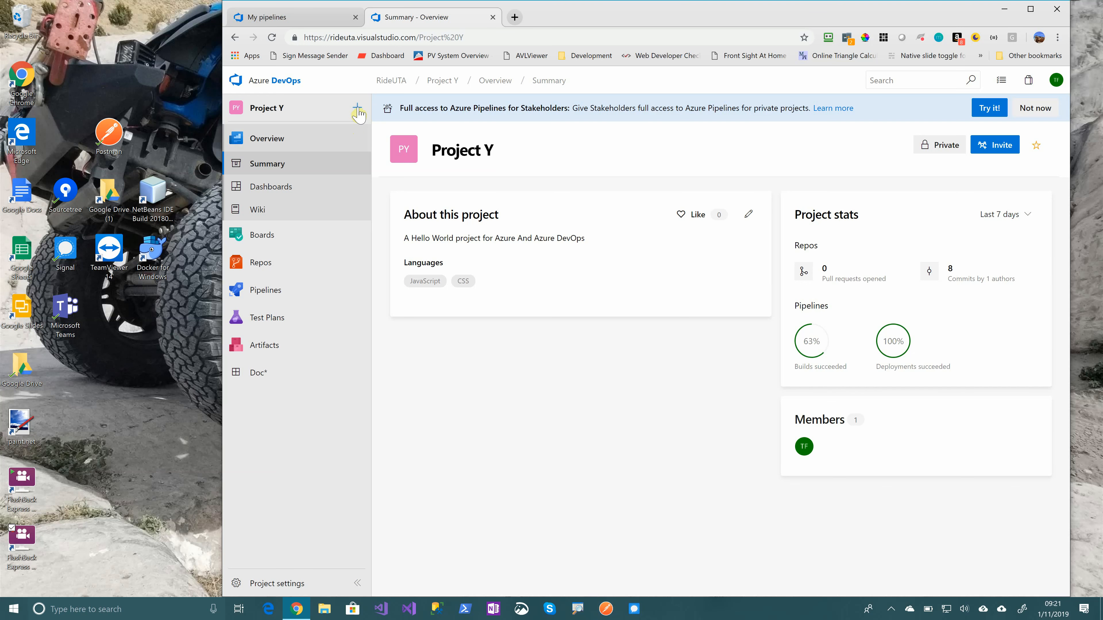
Start a new user story in Project Y titled "Build a simple test app to demonstrate Azure and Azure DevOps"
{"action": "left_click", "coordinate": [355, 111]}
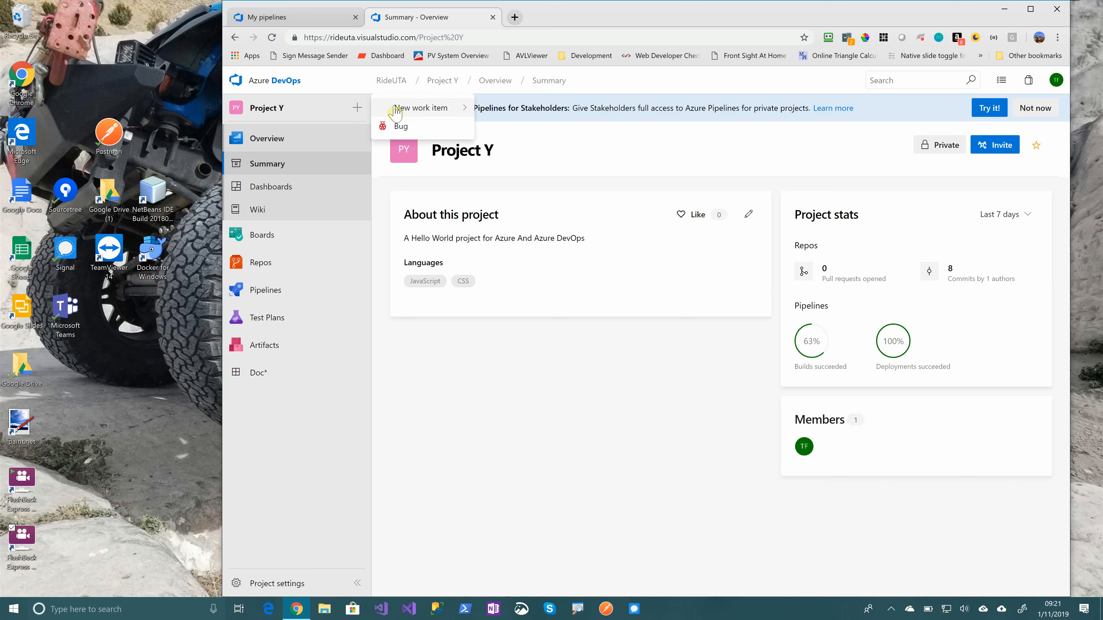
{"action": "mouse_move", "coordinate": [413, 112]}
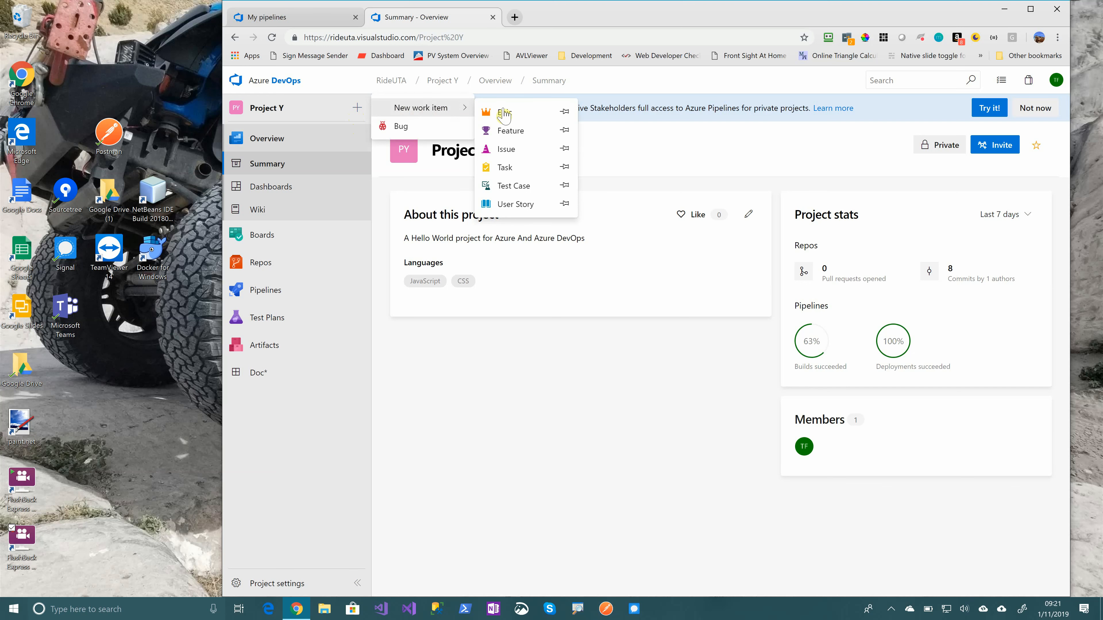
{"action": "left_click", "coordinate": [514, 205]}
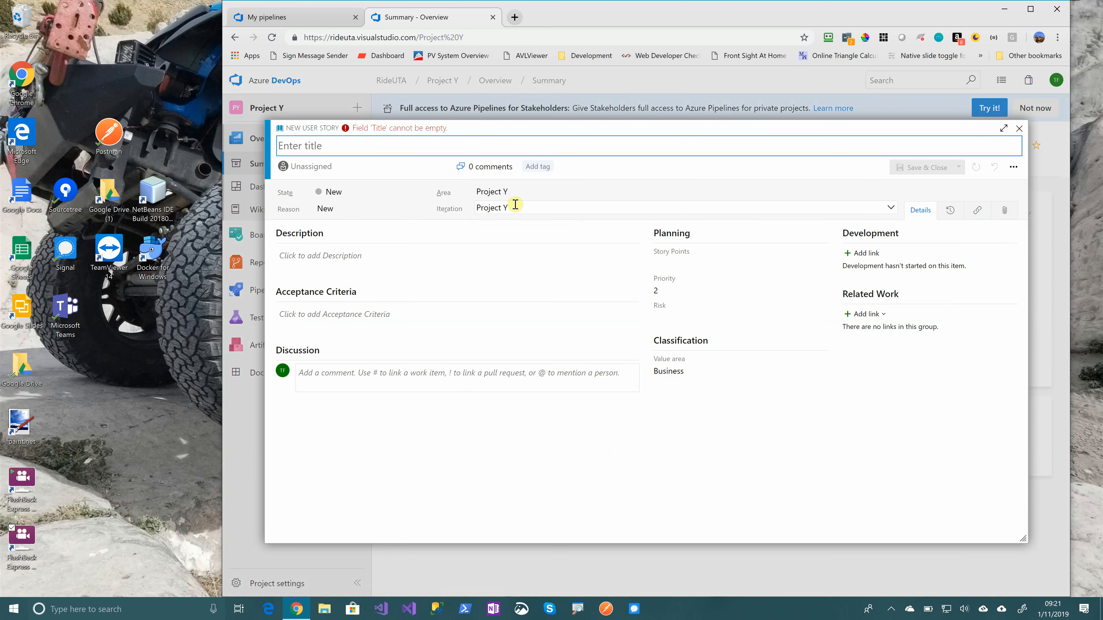
{"action": "type", "text": "f"}
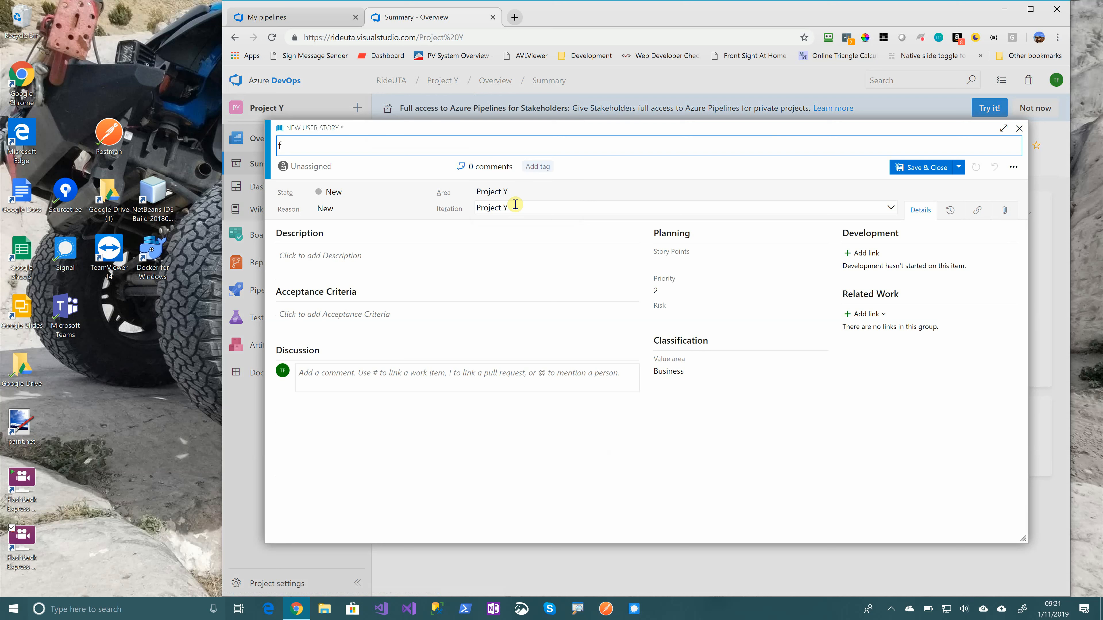
{"action": "key", "text": "BackSpace"}
{"action": "type", "text": "Build a simple test app to demonstart"}
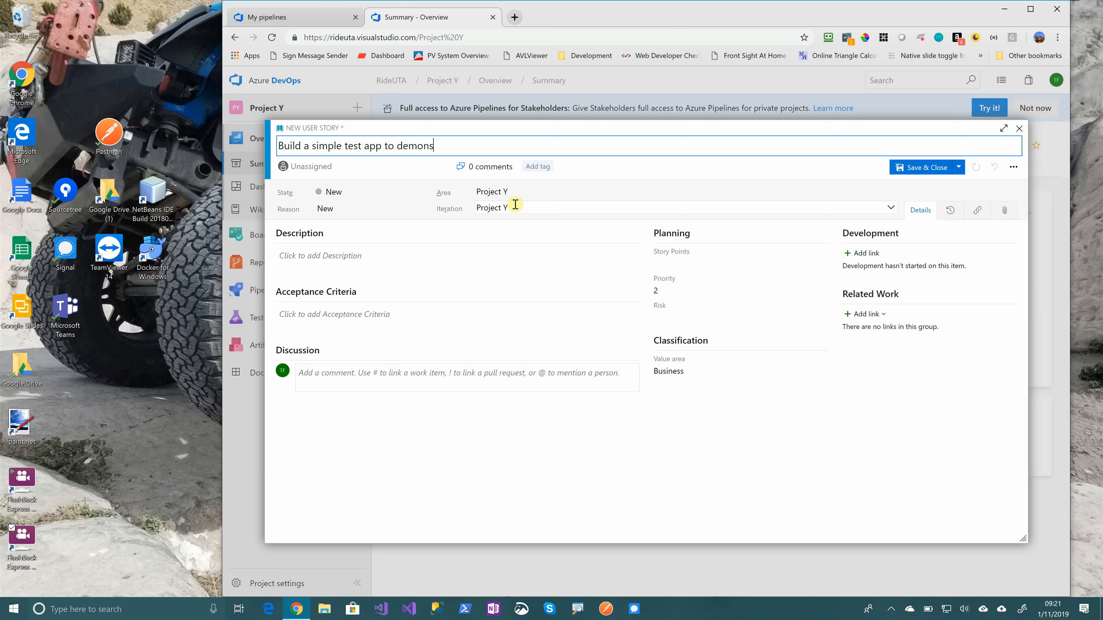
{"action": "key", "text": "BackSpace"}
{"action": "key", "text": "BackSpace"}
{"action": "key", "text": "BackSpace"}
{"action": "type", "text": "rate Azure and Azure DevOps"}
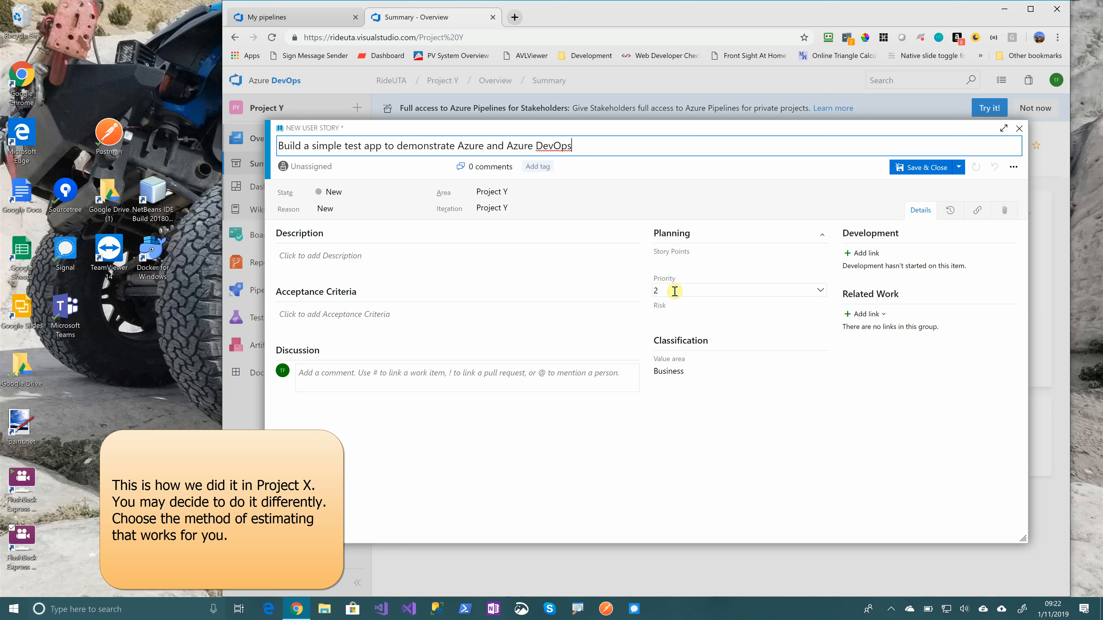
Set the user story's story points to 4 and save and close it
{"action": "left_click", "coordinate": [683, 265]}
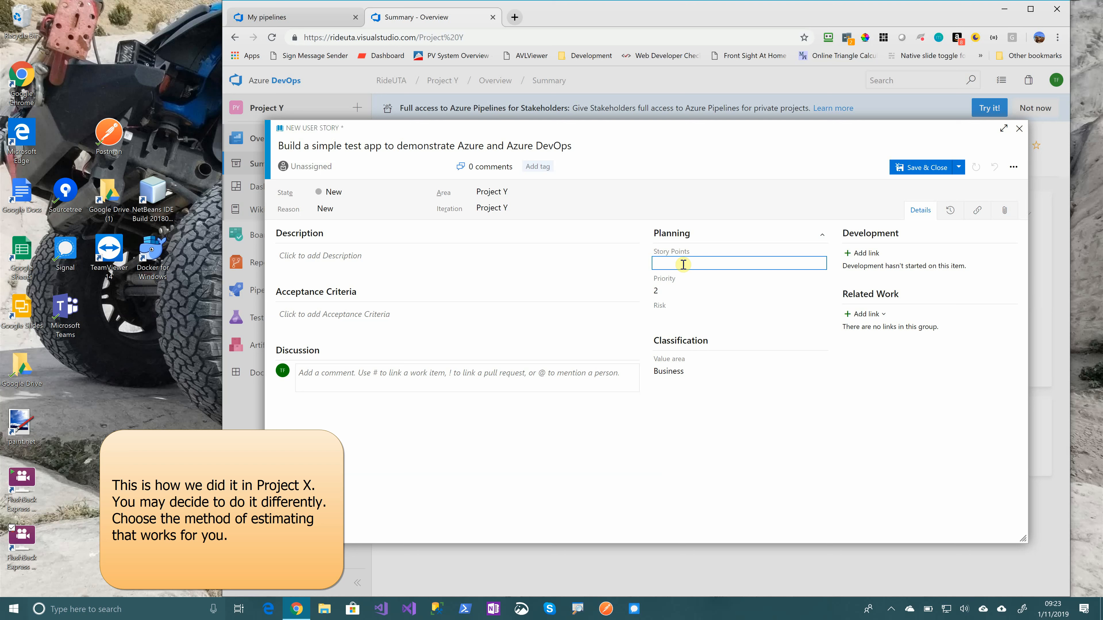
{"action": "type", "text": "4"}
{"action": "left_click", "coordinate": [917, 169]}
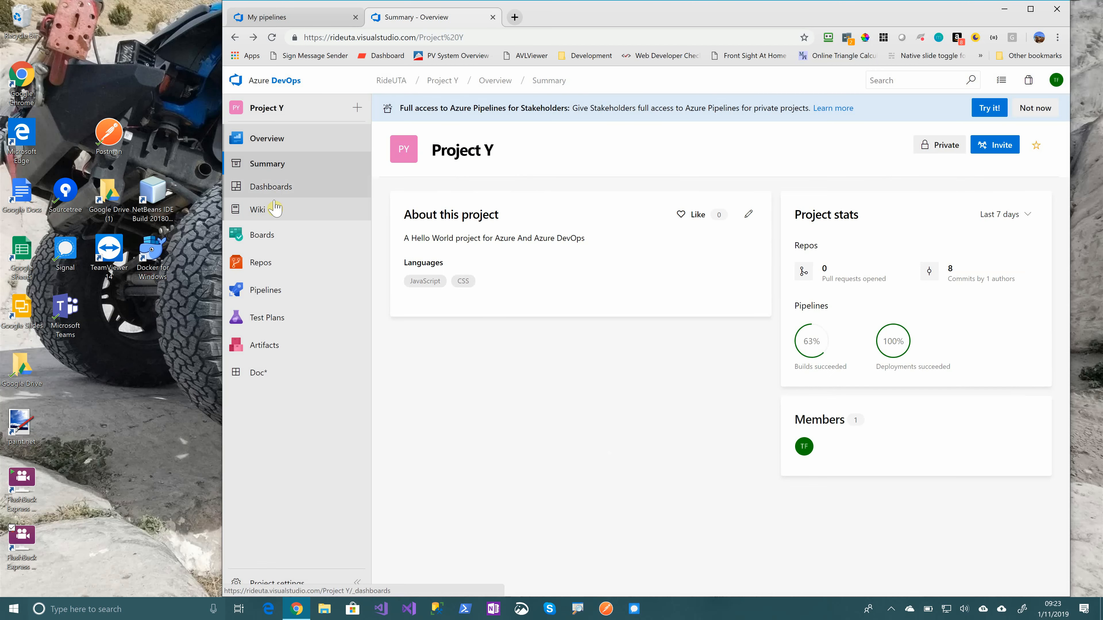
Open the saved user story and add a new child task titled "Change the title of the page to demonstrate release pipeline"
{"action": "left_click", "coordinate": [270, 235]}
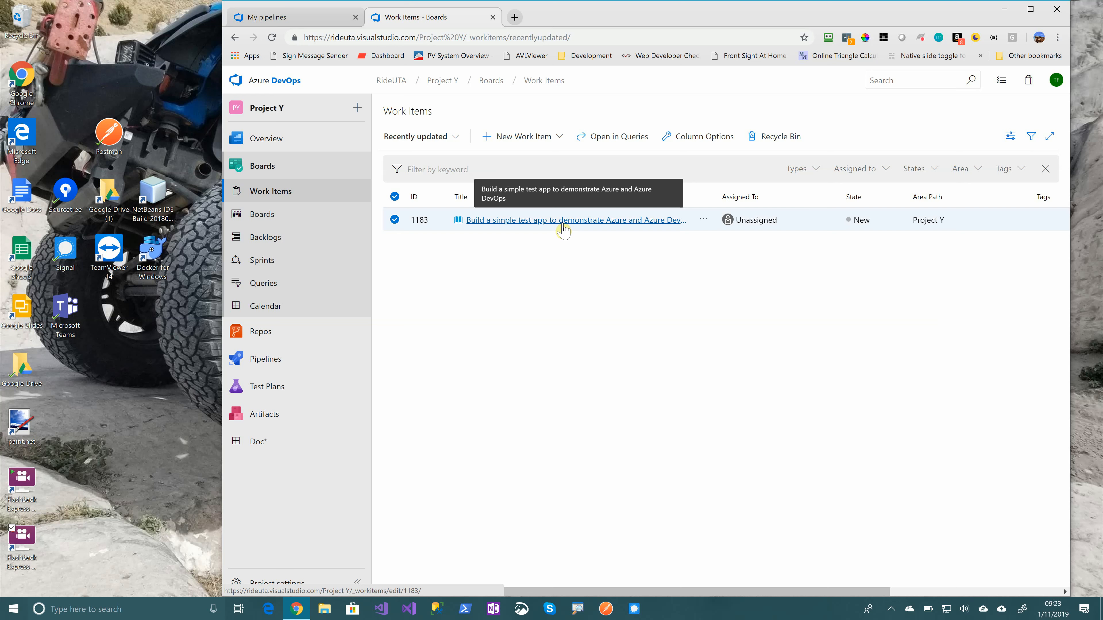
{"action": "left_click", "coordinate": [563, 221]}
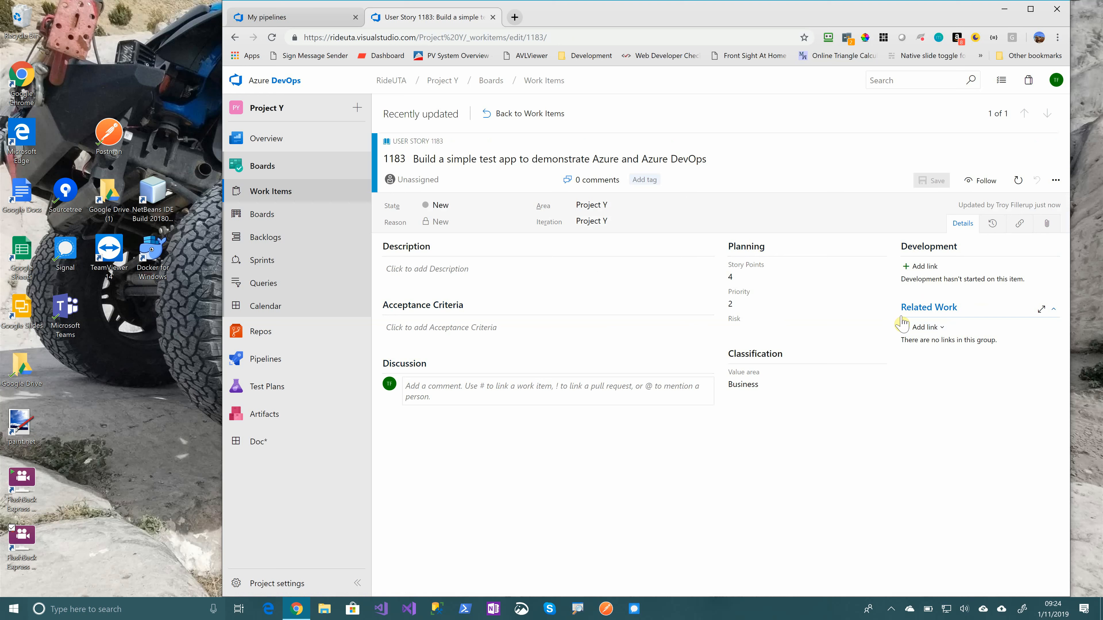
{"action": "left_click", "coordinate": [928, 327]}
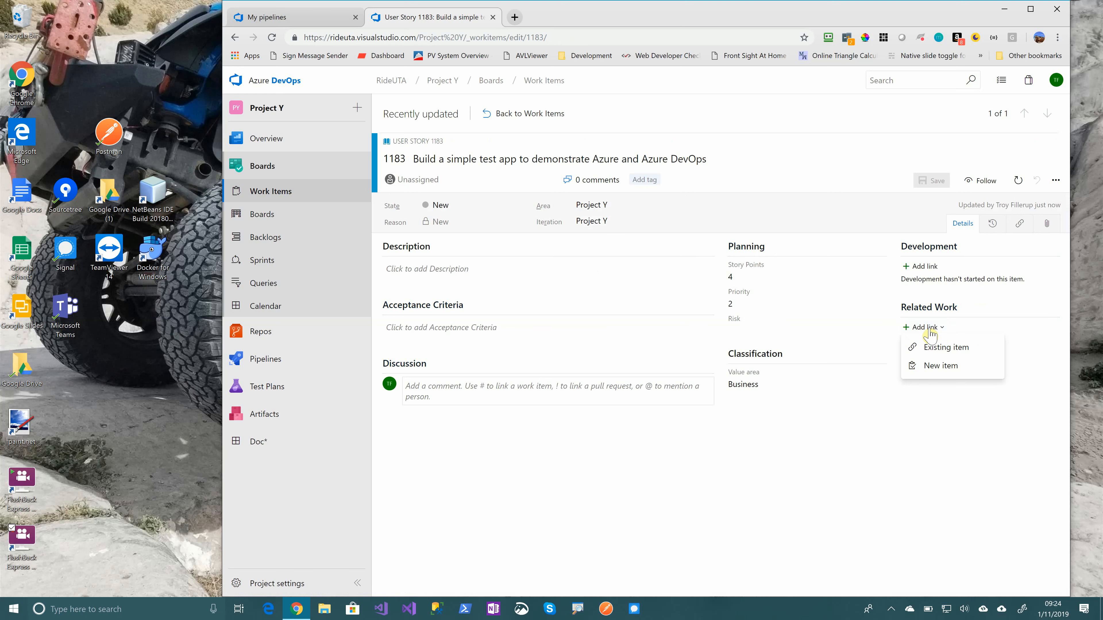
{"action": "left_click", "coordinate": [942, 367]}
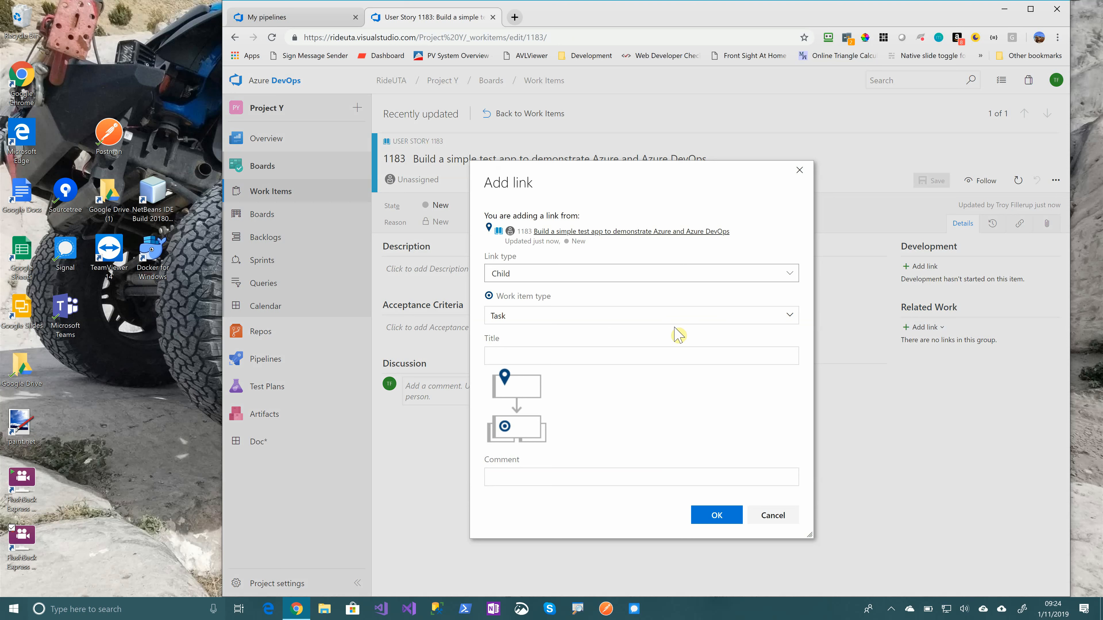
{"action": "left_click", "coordinate": [574, 352]}
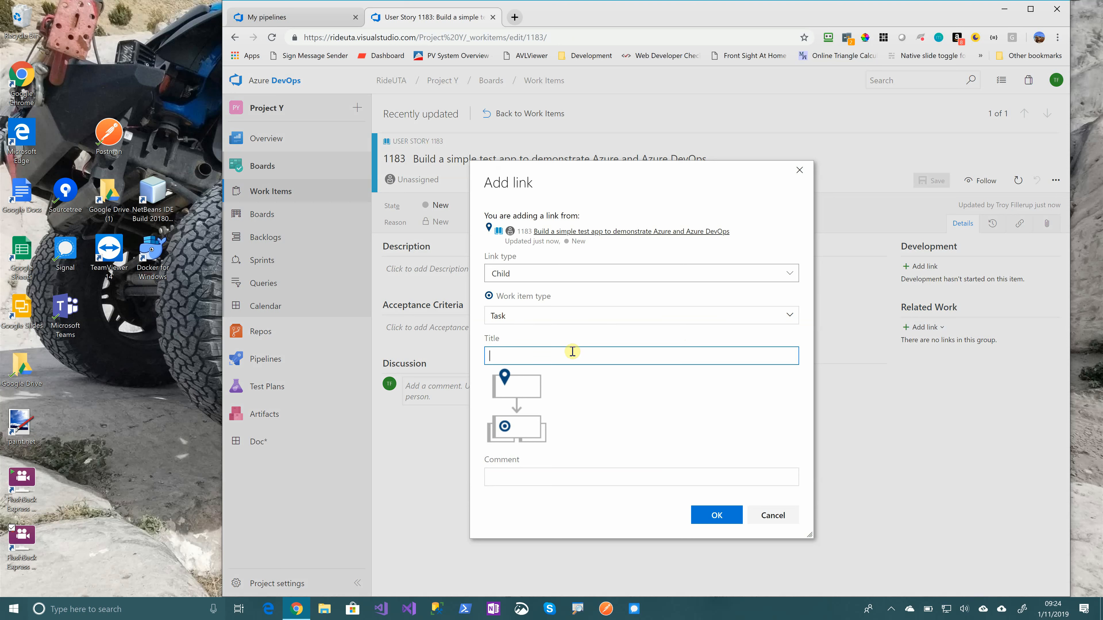
{"action": "type", "text": "Change the title of the page to demonstrate"}
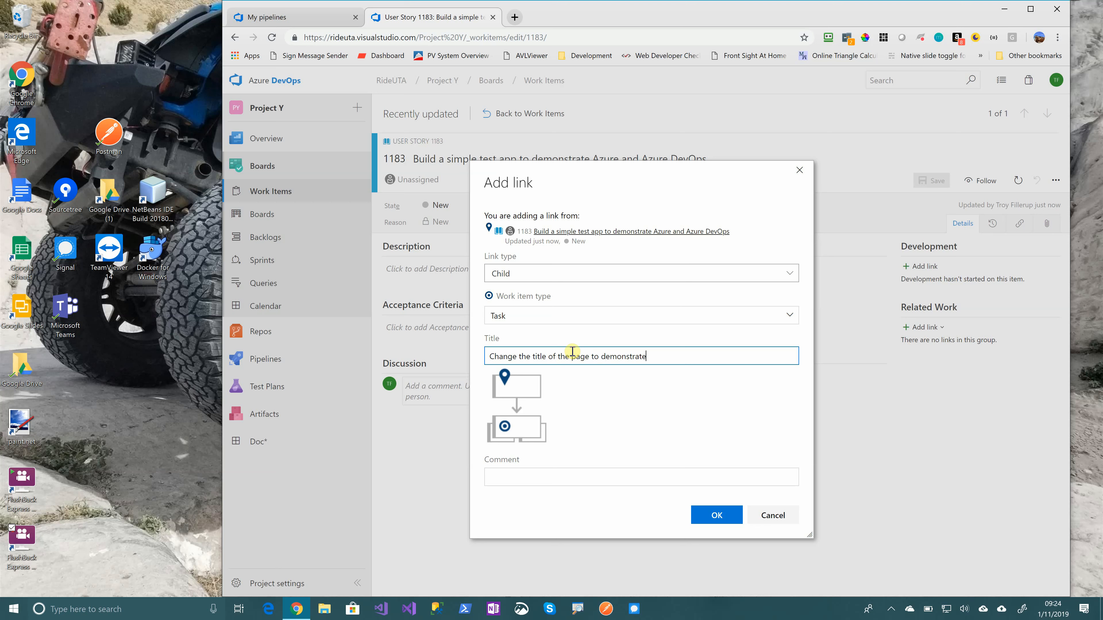
{"action": "type", "text": " release pipel"}
{"action": "key", "text": "BackSpace"}
{"action": "type", "text": "eline"}
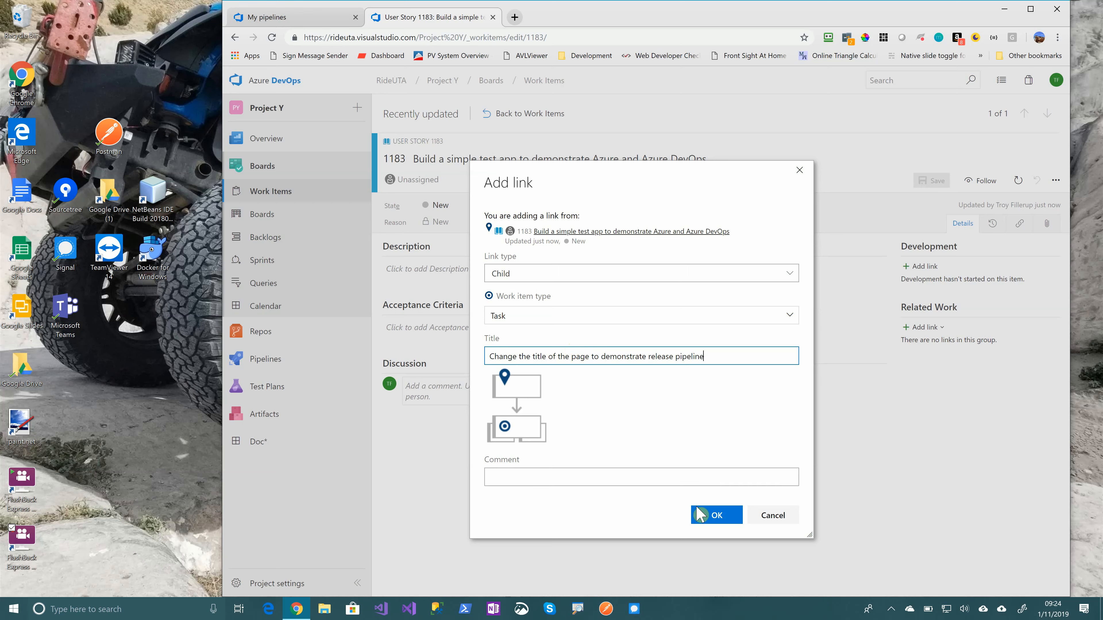
{"action": "left_click", "coordinate": [716, 519]}
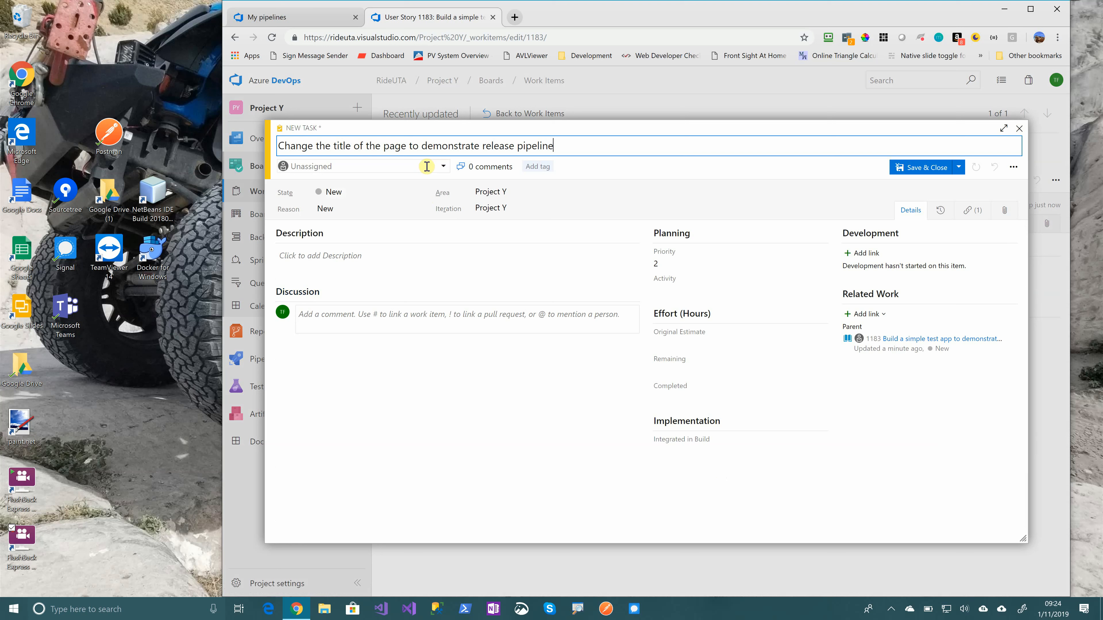
Assign the new task to the suggested team member, then save and close it
{"action": "left_click", "coordinate": [446, 173]}
{"action": "left_click", "coordinate": [411, 182]}
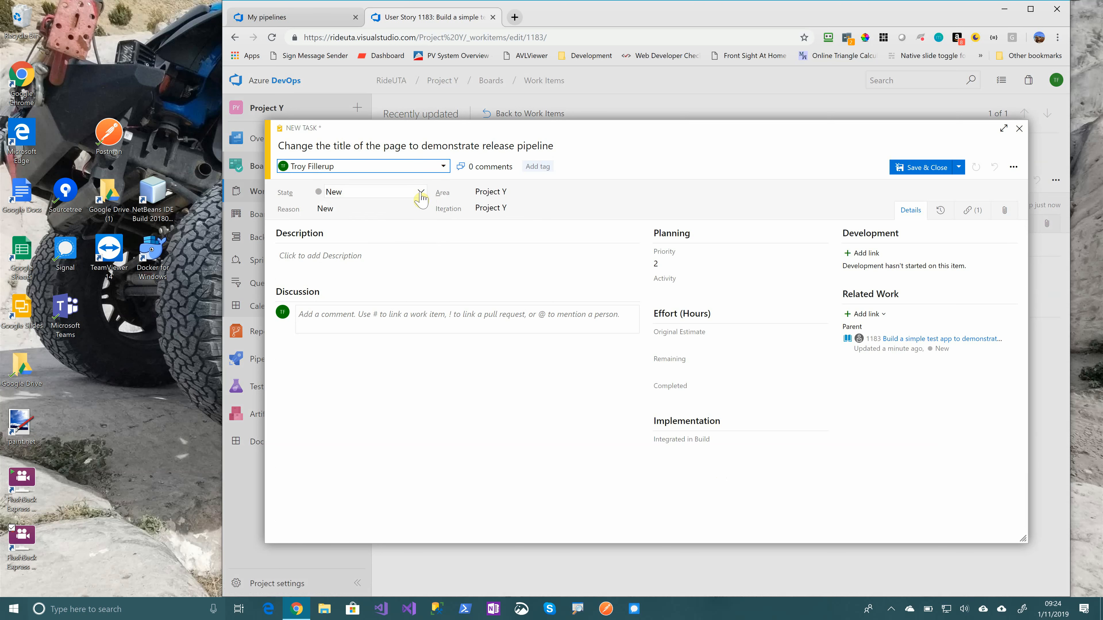
{"action": "left_click", "coordinate": [917, 168]}
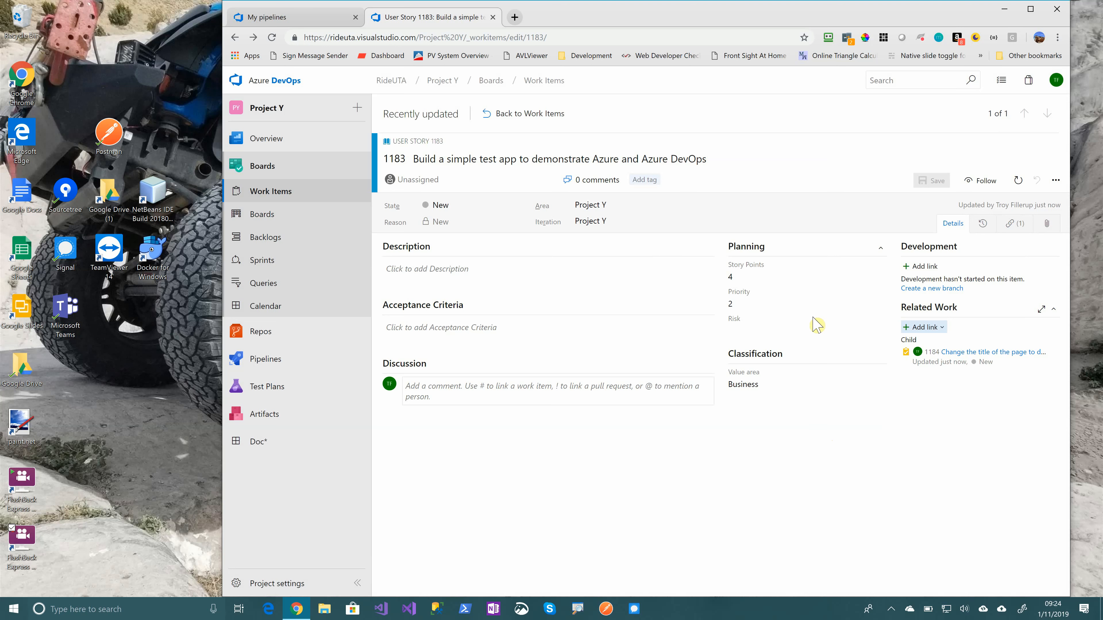
Open the page title task from the project's work items and set its state to Closed
{"action": "left_click", "coordinate": [274, 285]}
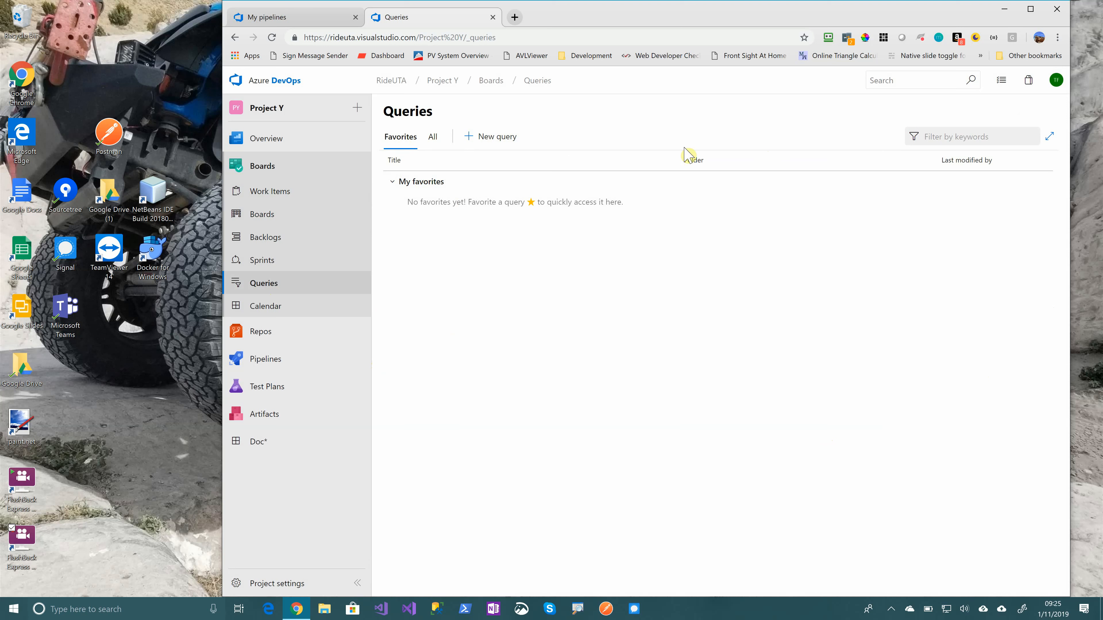
{"action": "left_click", "coordinate": [266, 193]}
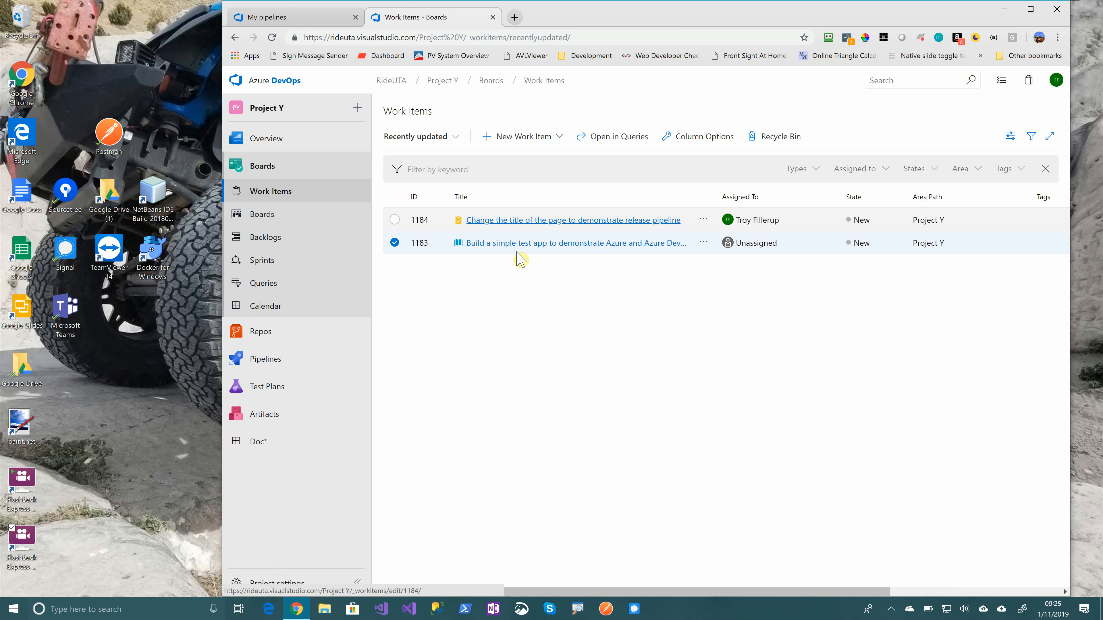
{"action": "mouse_move", "coordinate": [260, 332]}
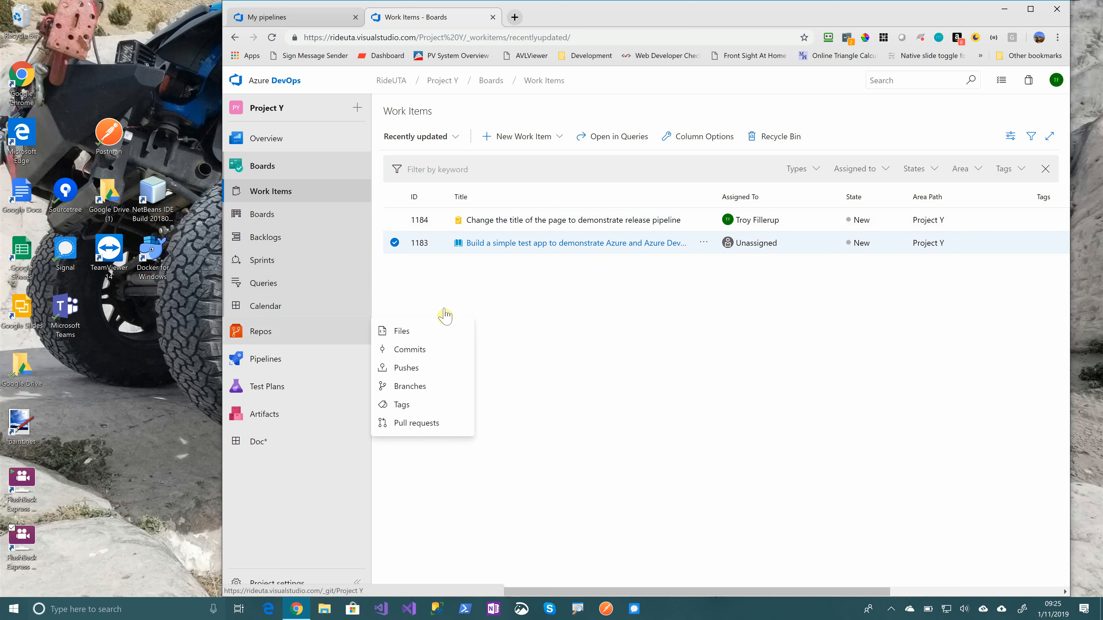
{"action": "left_click", "coordinate": [578, 221]}
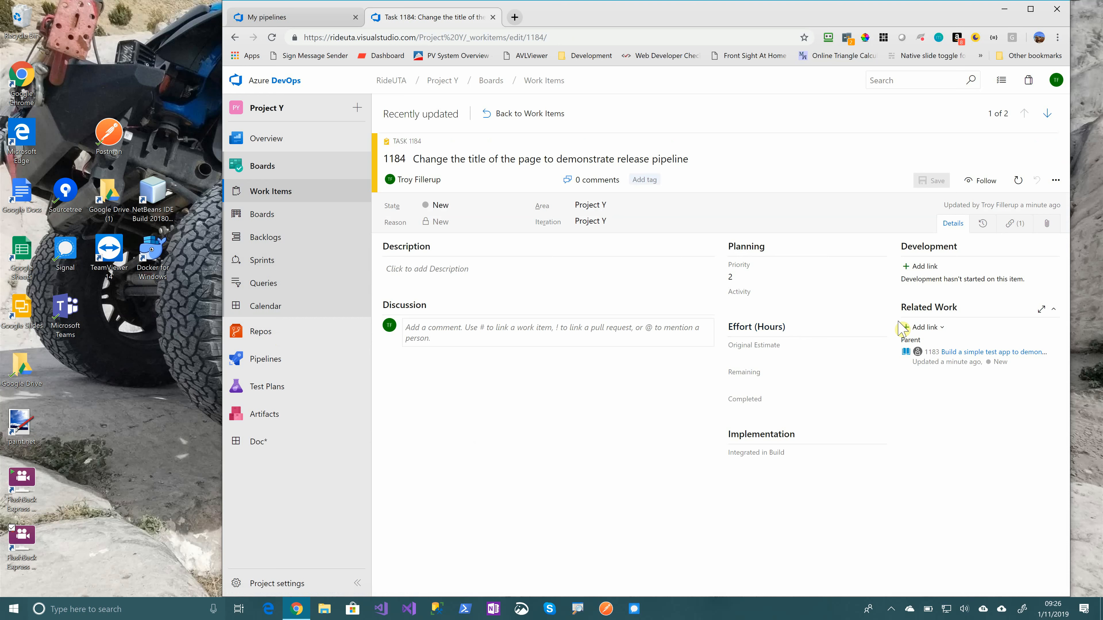
{"action": "left_click", "coordinate": [512, 207]}
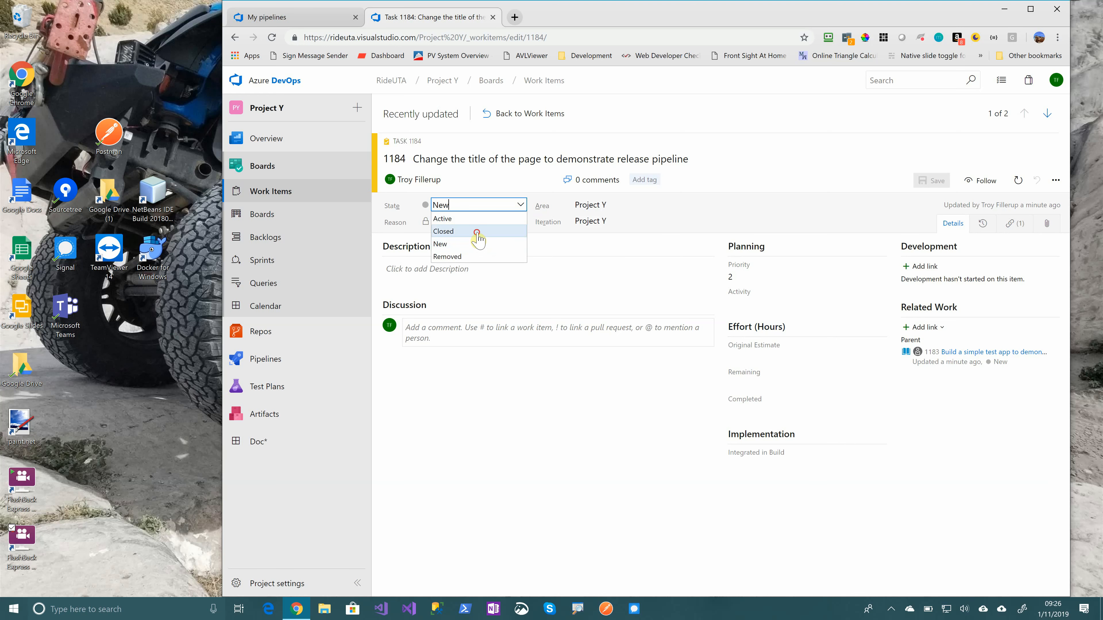
{"action": "left_click", "coordinate": [477, 235]}
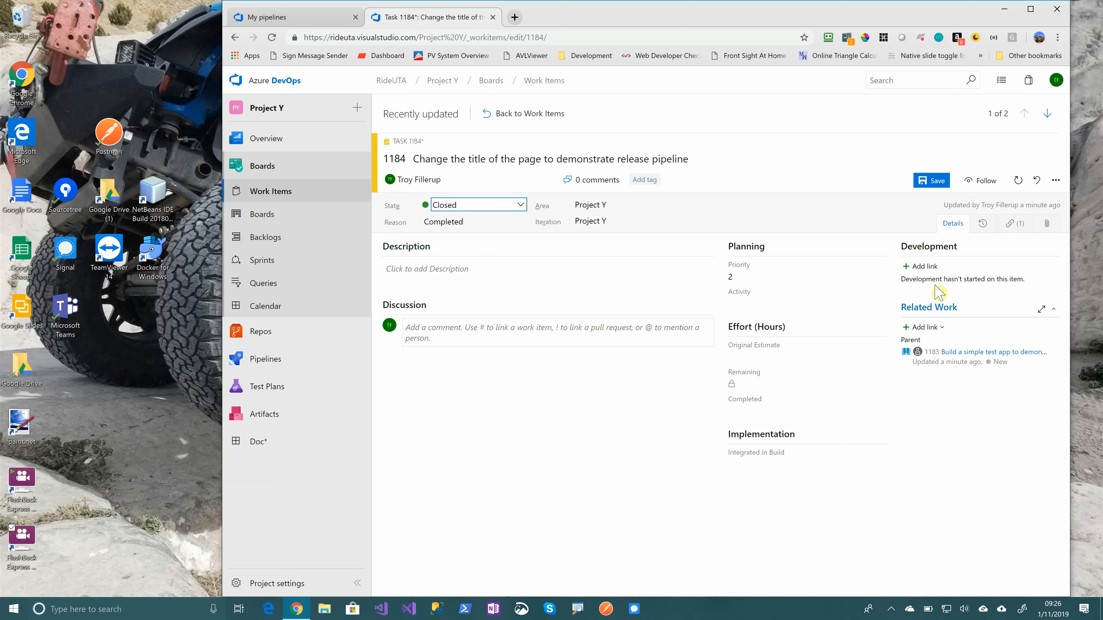
Add a development link from the task to the Project Y commit "Made another title change"
{"action": "left_click", "coordinate": [925, 266]}
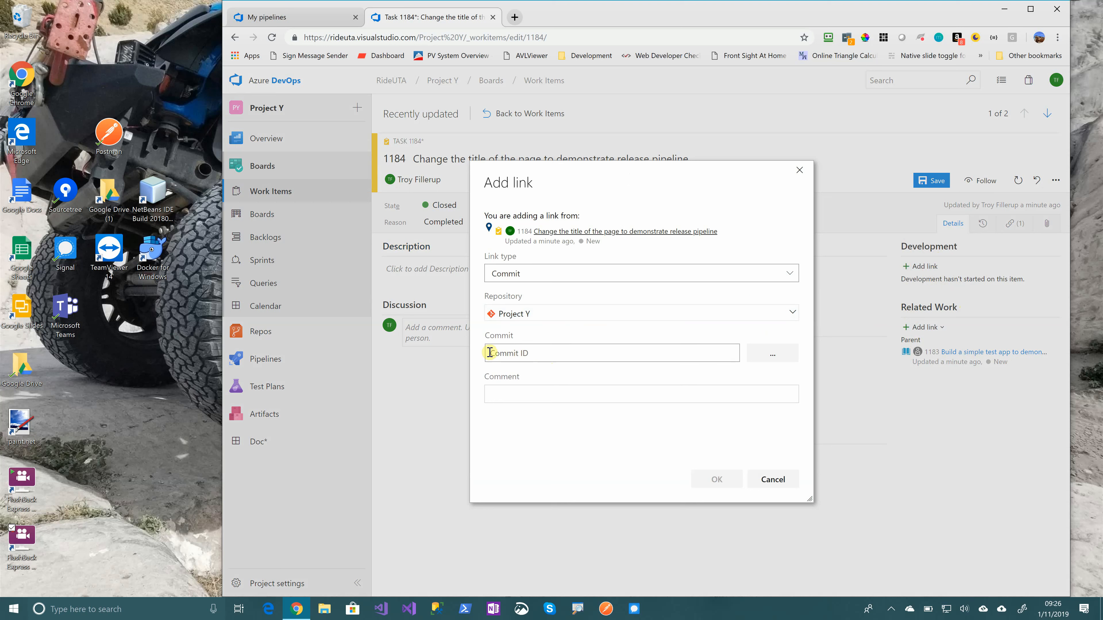
{"action": "left_click", "coordinate": [775, 354]}
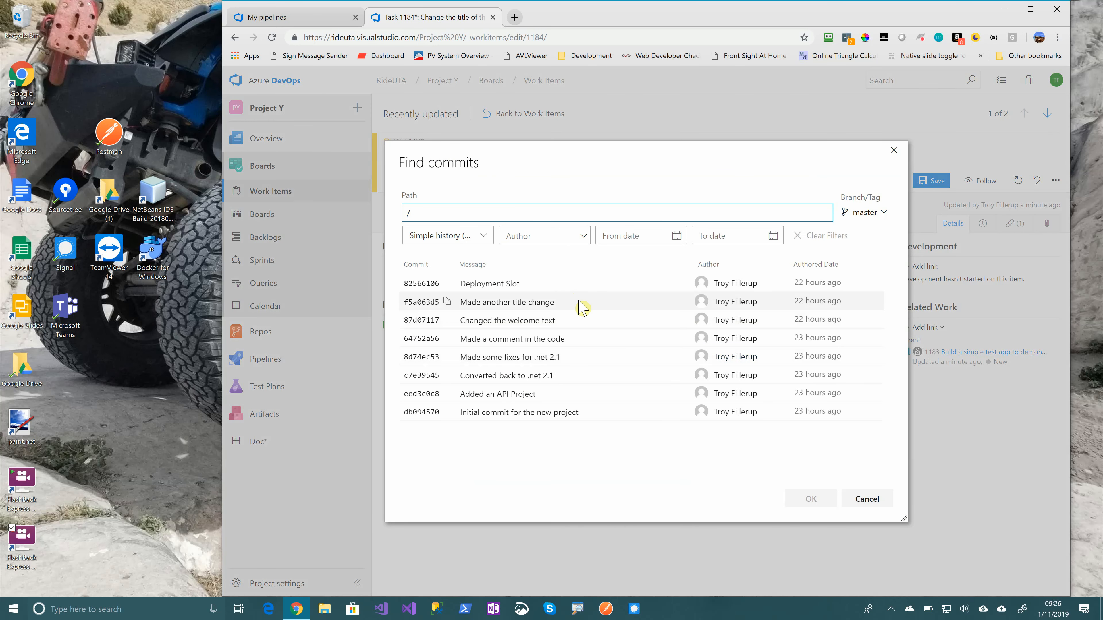
{"action": "left_click", "coordinate": [579, 305]}
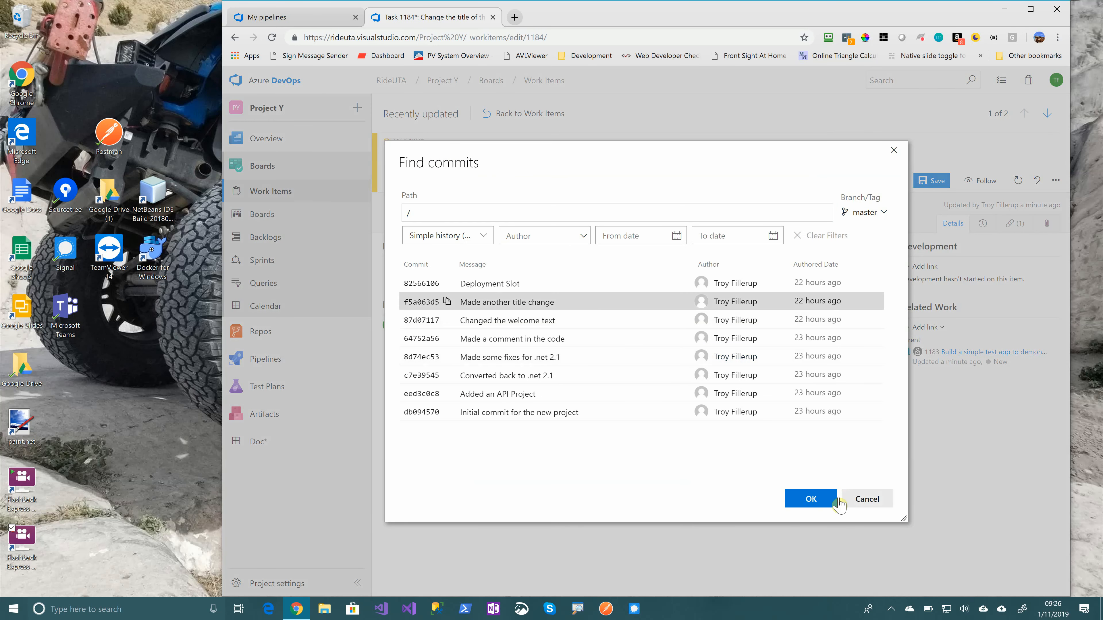
{"action": "left_click", "coordinate": [811, 498]}
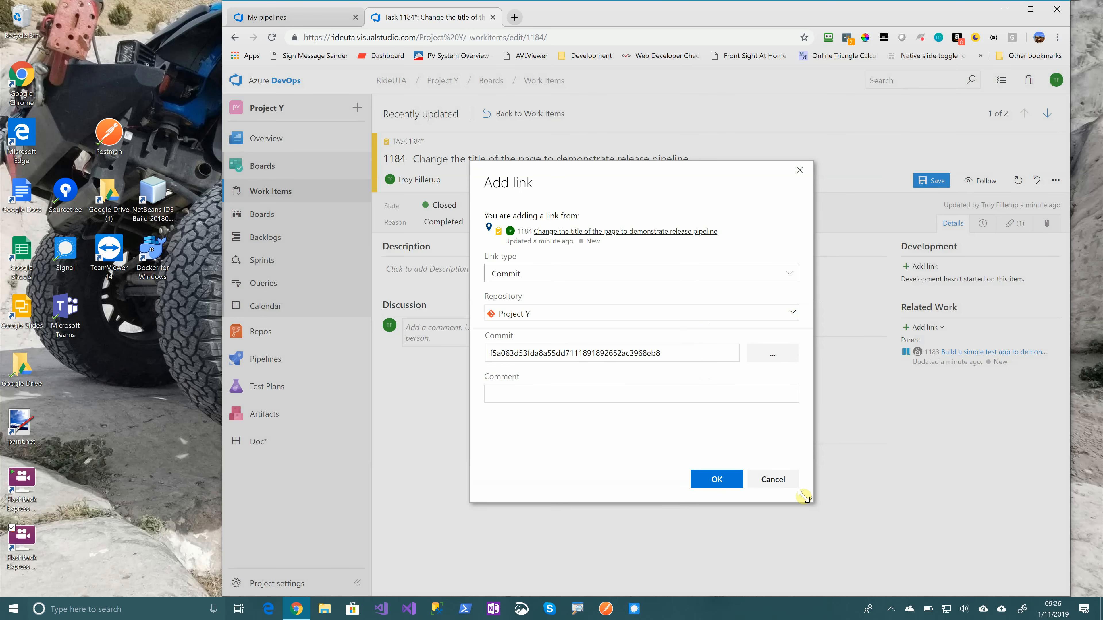
{"action": "left_click", "coordinate": [638, 394]}
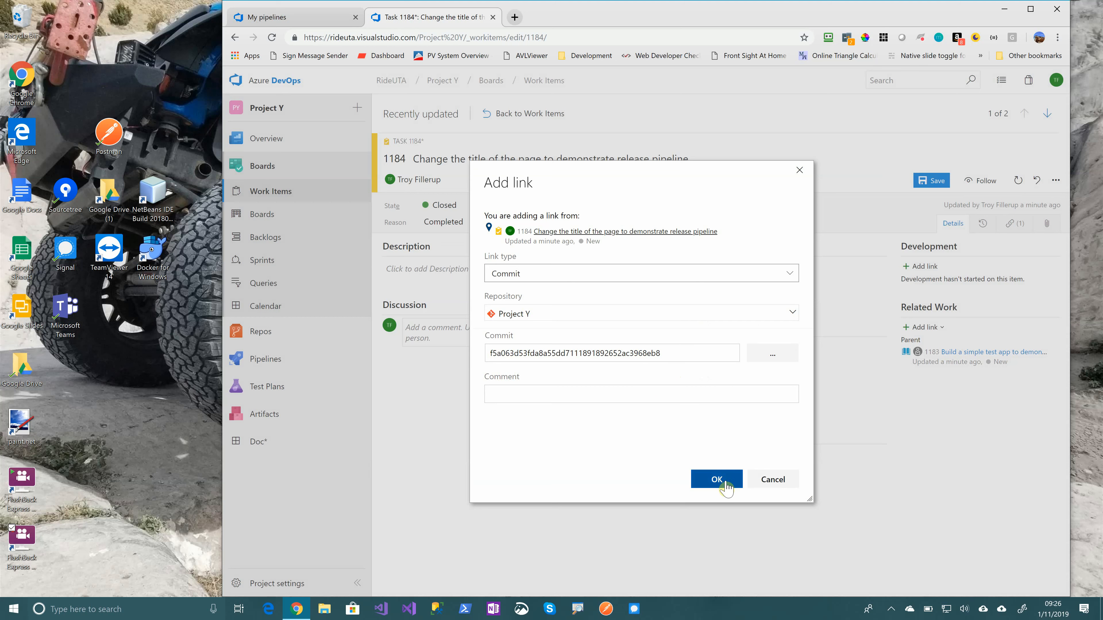
{"action": "left_click", "coordinate": [716, 479]}
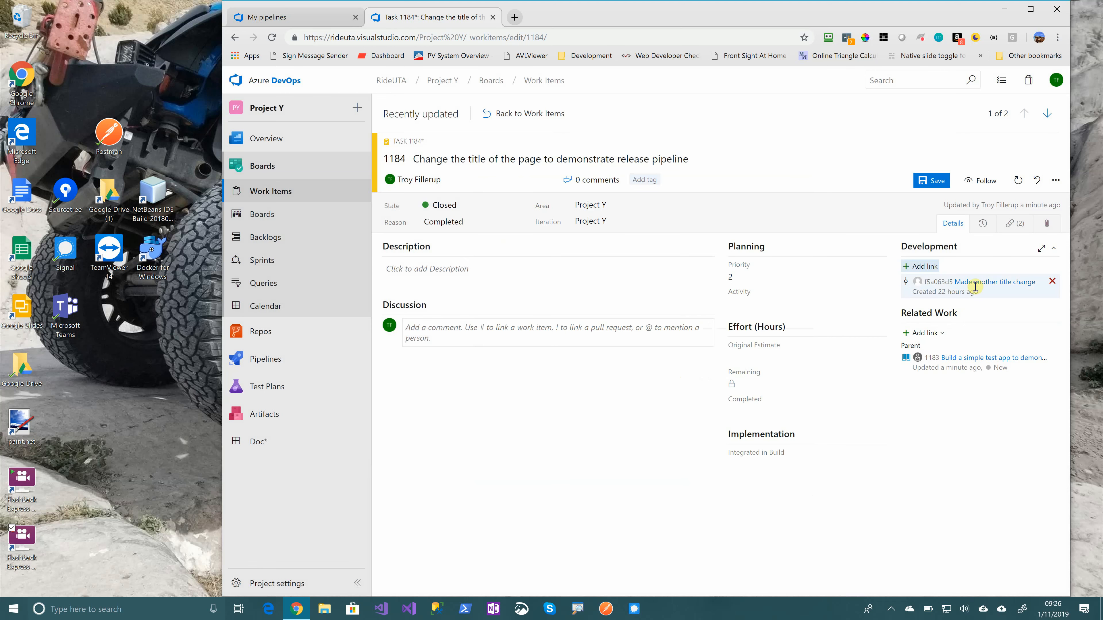
Stay on the task page and save the closed state and the commit link
{"action": "left_click", "coordinate": [256, 338]}
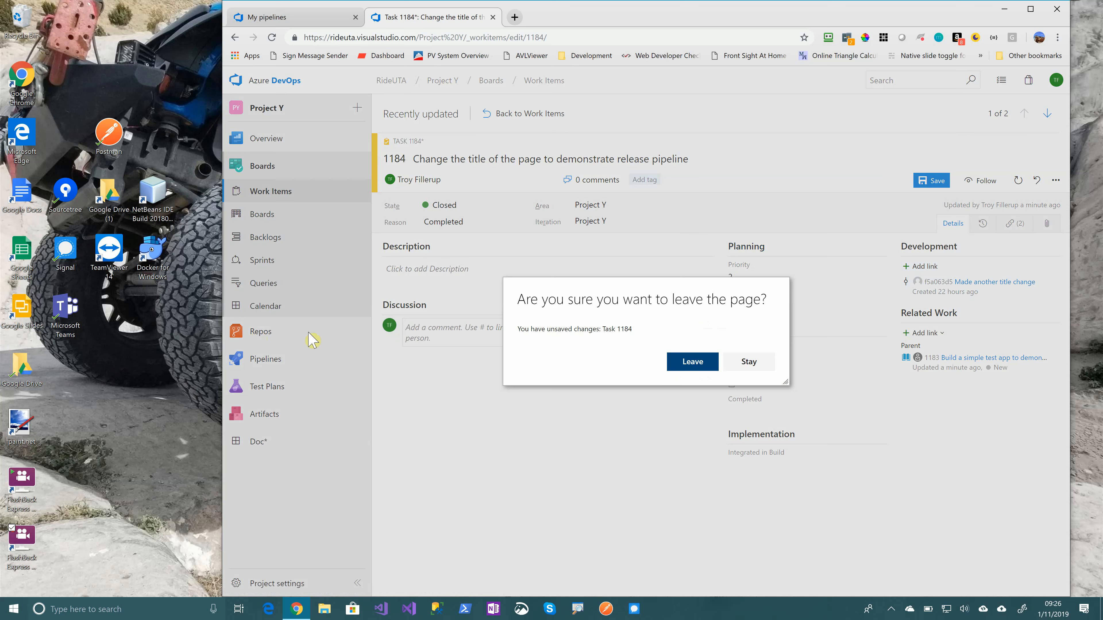
{"action": "left_click", "coordinate": [746, 367]}
{"action": "left_click", "coordinate": [931, 180]}
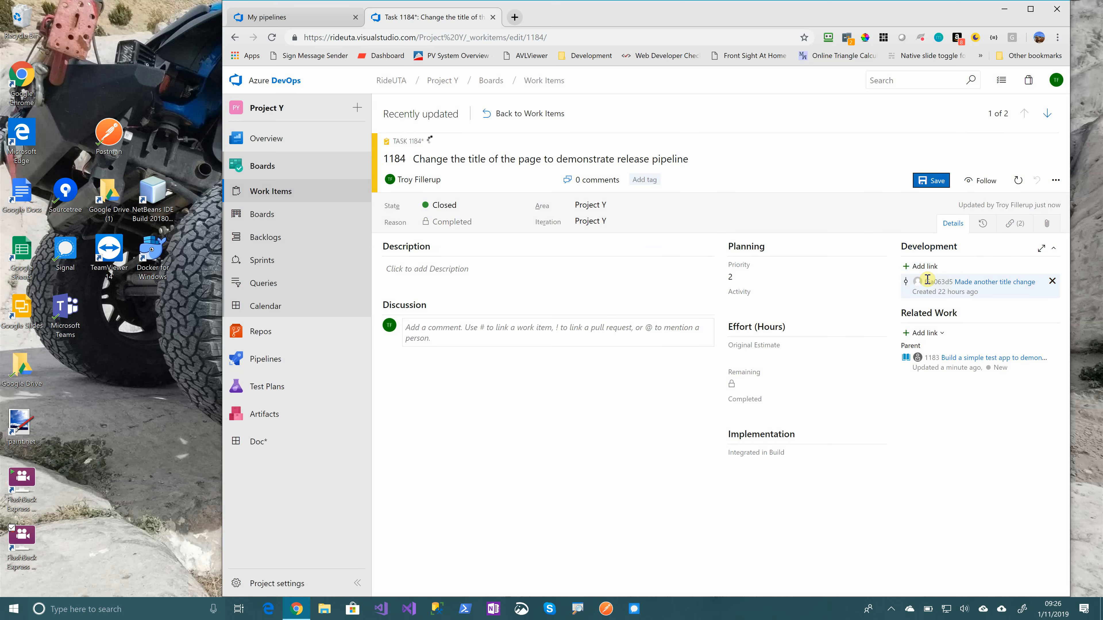
Open the commit history of the Project Y repository
{"action": "mouse_move", "coordinate": [278, 334]}
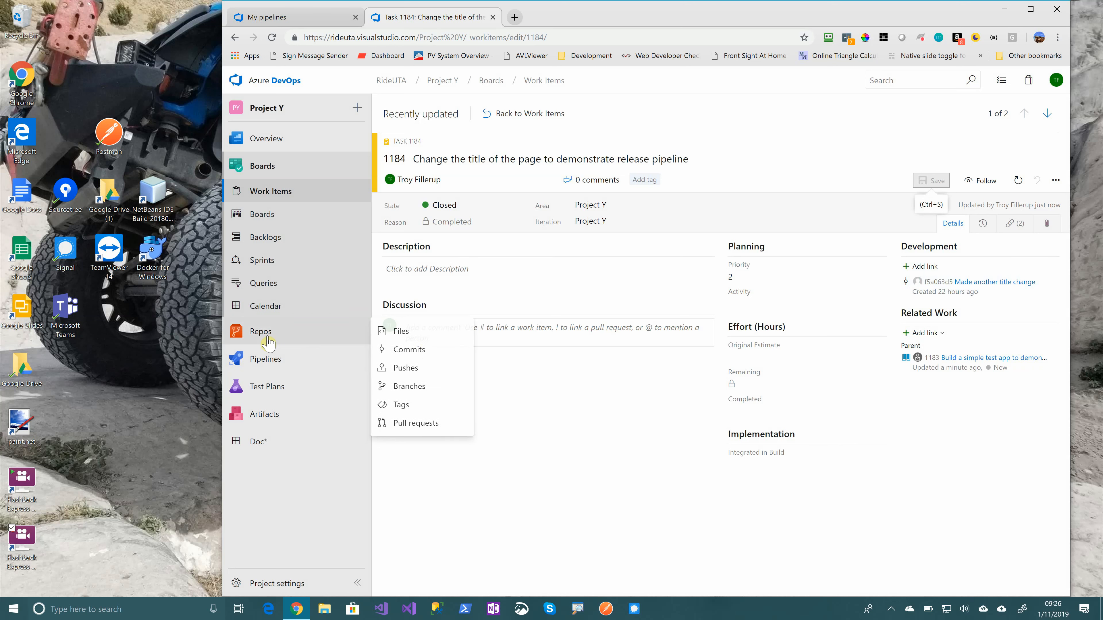
{"action": "left_click", "coordinate": [424, 350]}
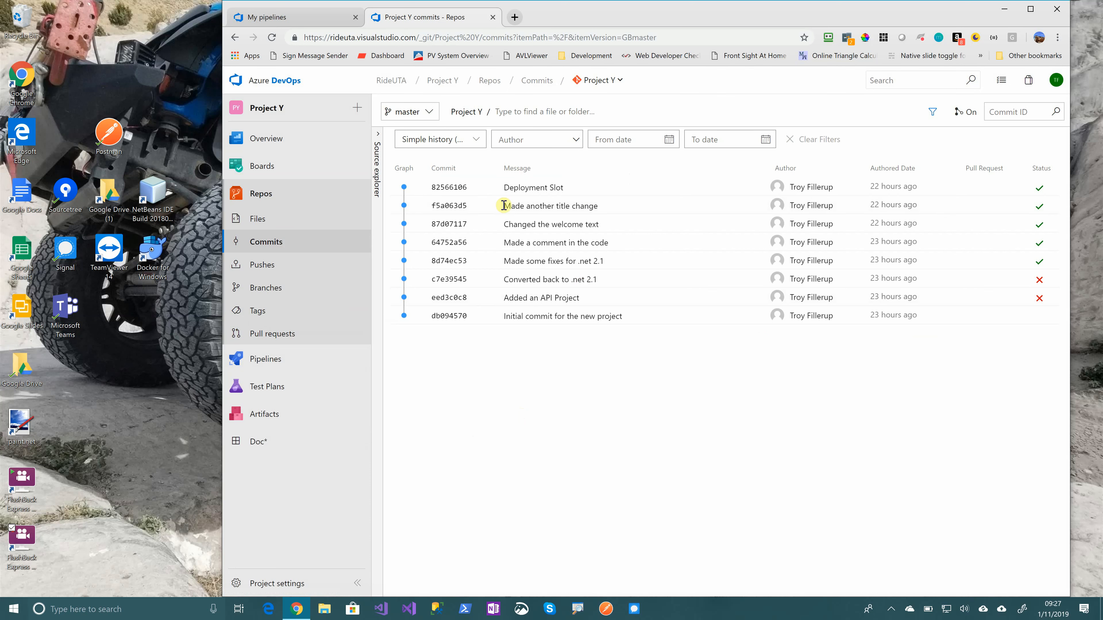
Open the commit "Made another title change" and follow its associated work item to the page title task
{"action": "left_click", "coordinate": [526, 207]}
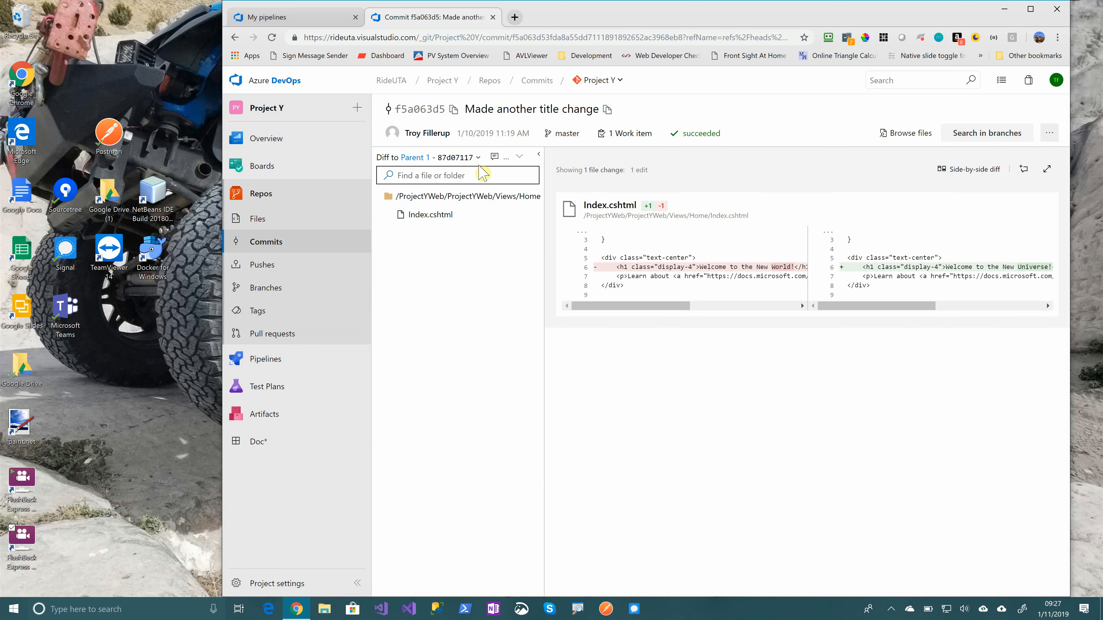
{"action": "left_click", "coordinate": [631, 137]}
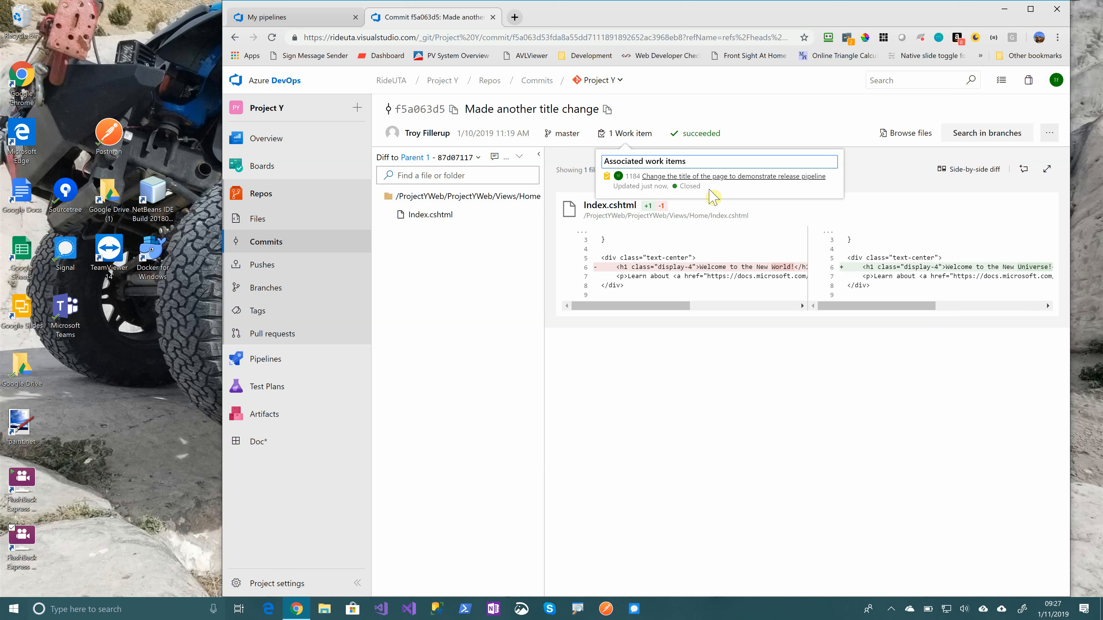
{"action": "left_click", "coordinate": [761, 178]}
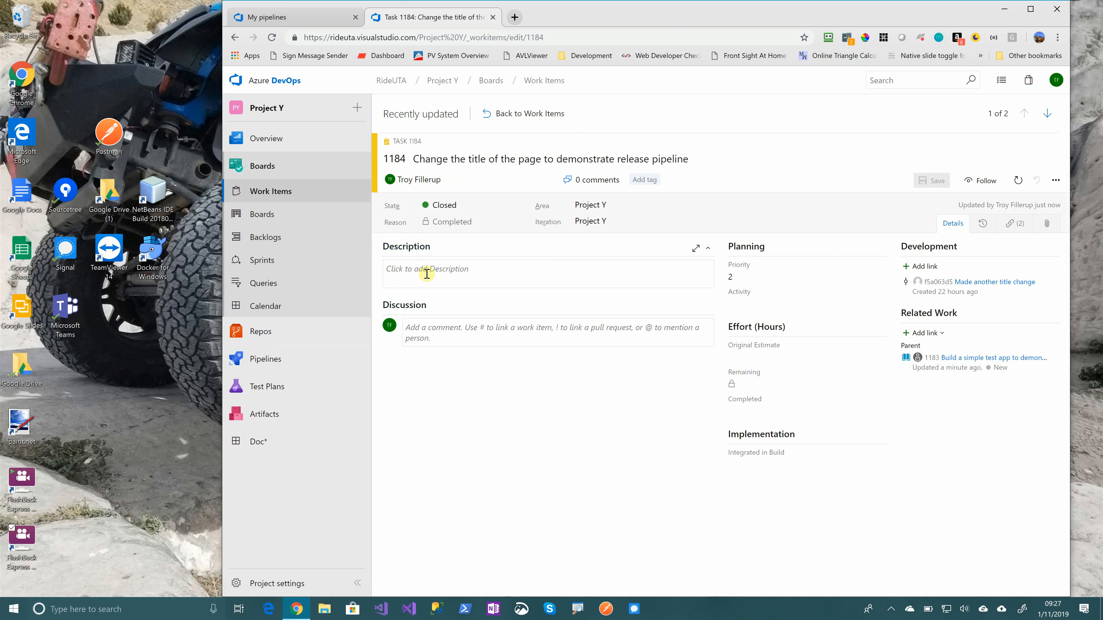
{"action": "left_click", "coordinate": [432, 331]}
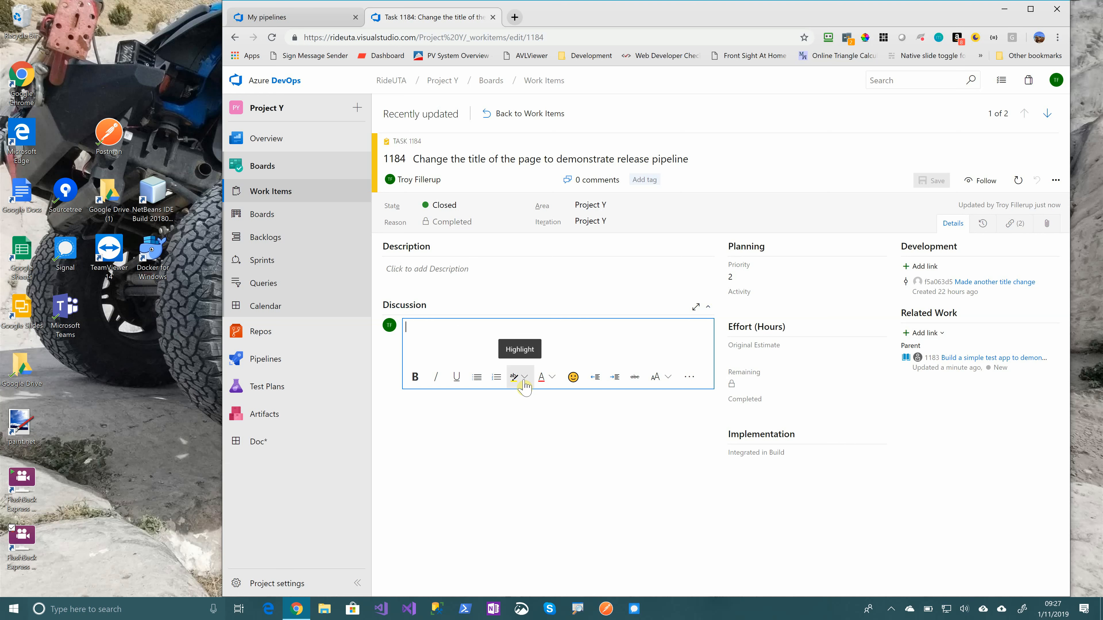
{"action": "type", "text": "#de"}
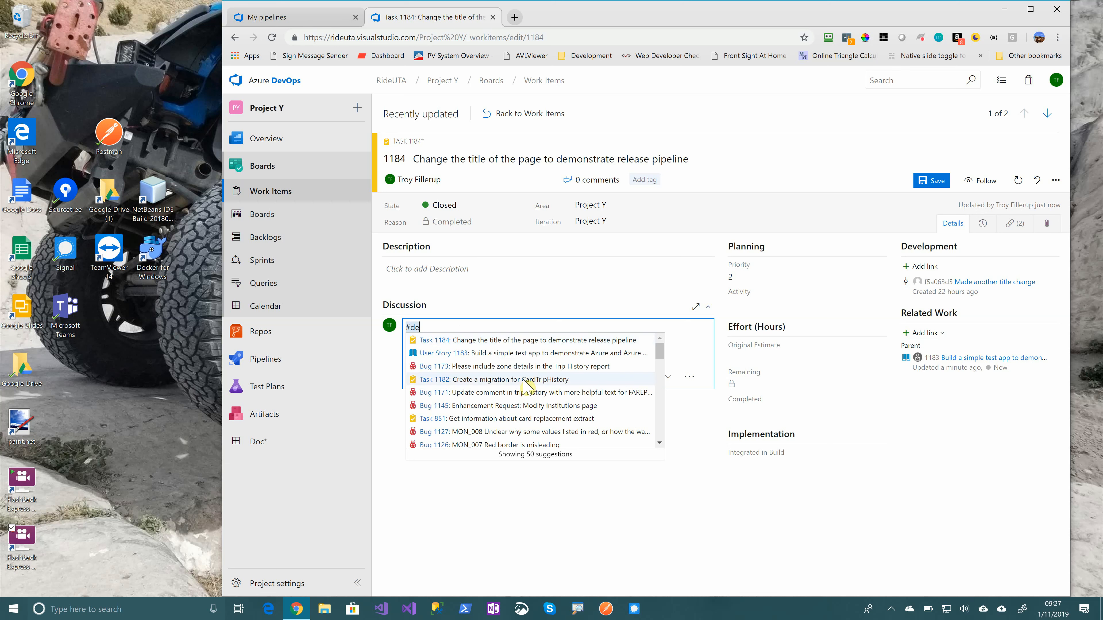
{"action": "type", "text": "signreview"}
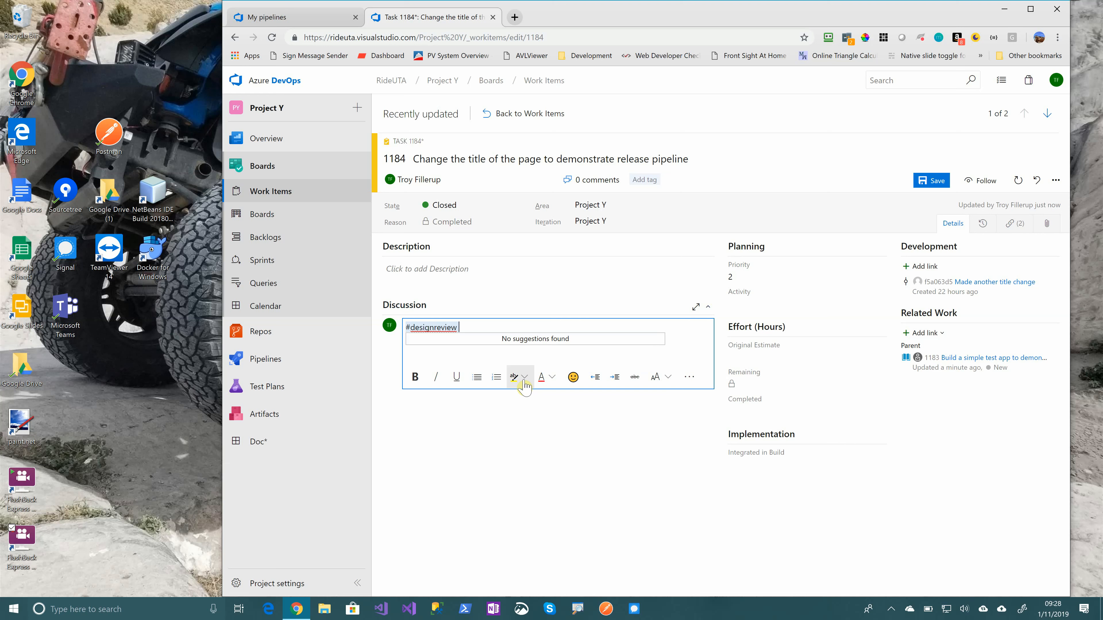
{"action": "type", "text": "T"}
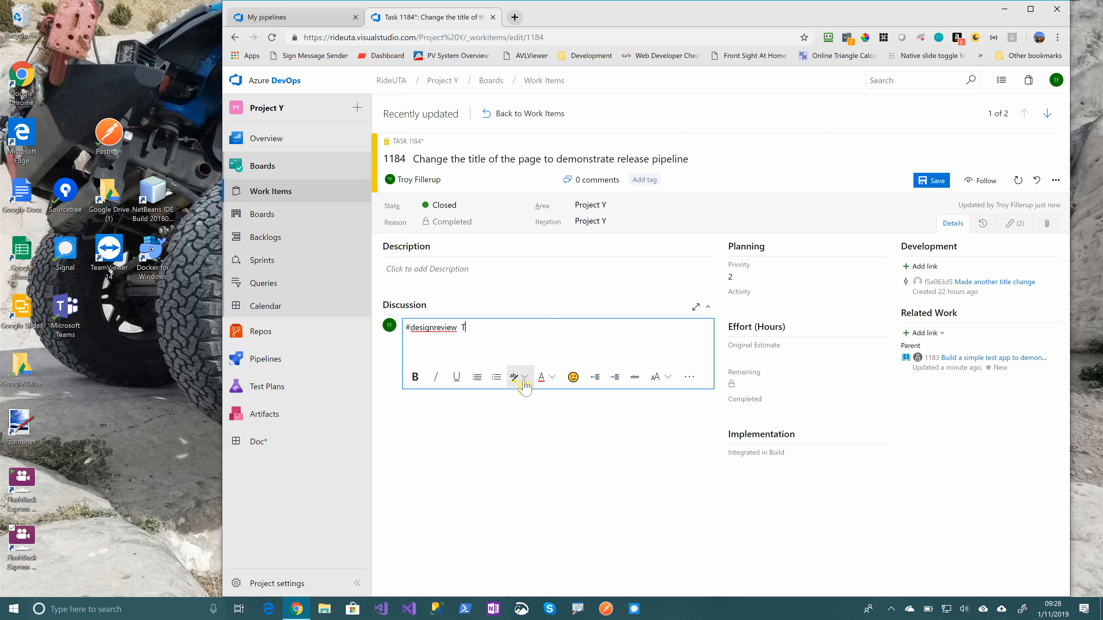
{"action": "type", "text": "alked with @dav"}
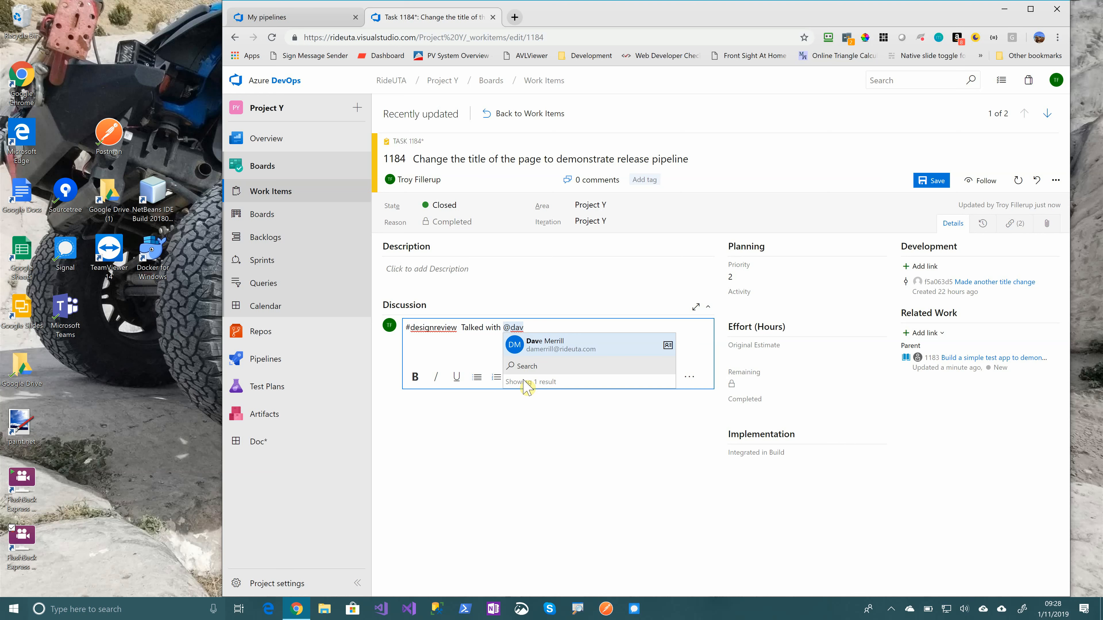
{"action": "key", "text": "Return"}
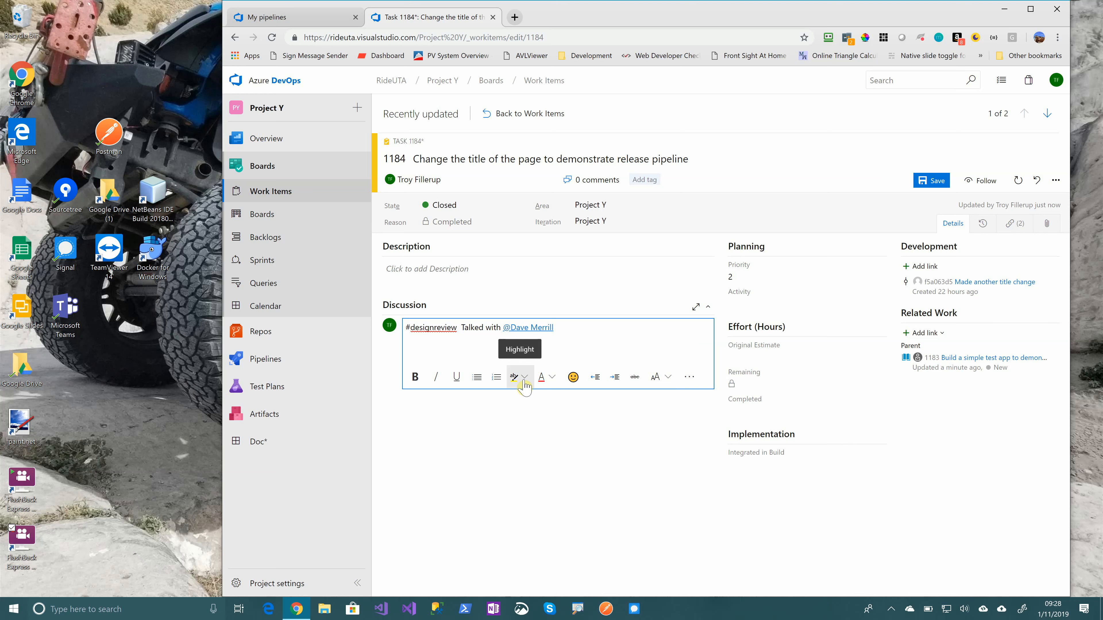
Complete the discussion comment with "about the best way to do this and figured it out."
{"action": "type", "text": "abouta"}
{"action": "key", "text": "BackSpace"}
{"action": "type", "text": "the best way to do this and figurd i"}
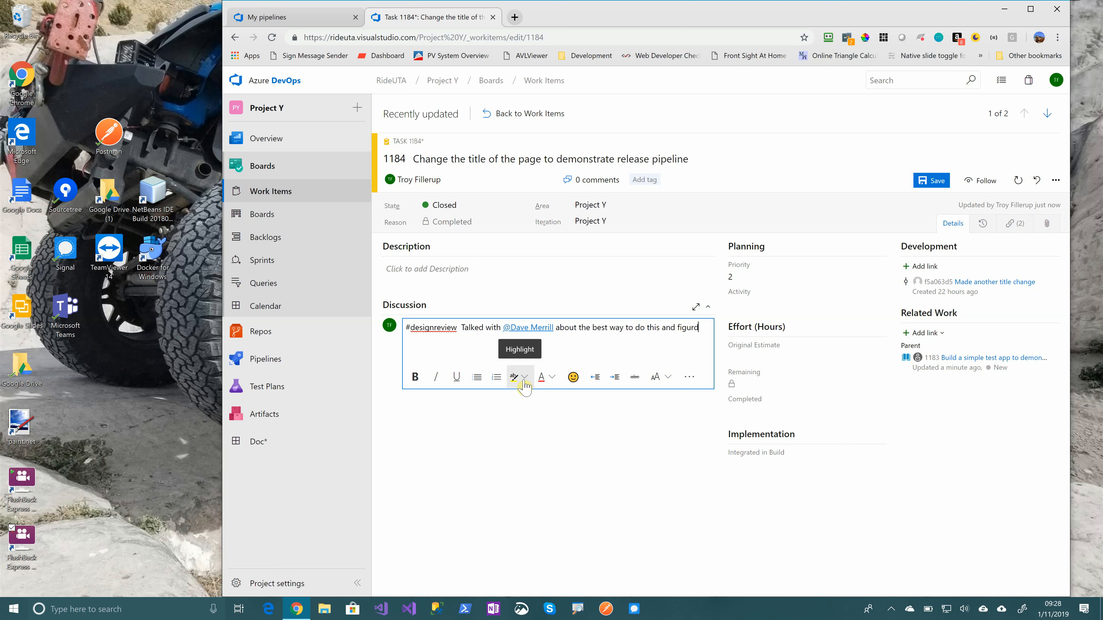
{"action": "key", "text": "BackSpace"}
{"action": "type", "text": "ed o"}
{"action": "key", "text": "BackSpace"}
{"action": "type", "text": "it out."}
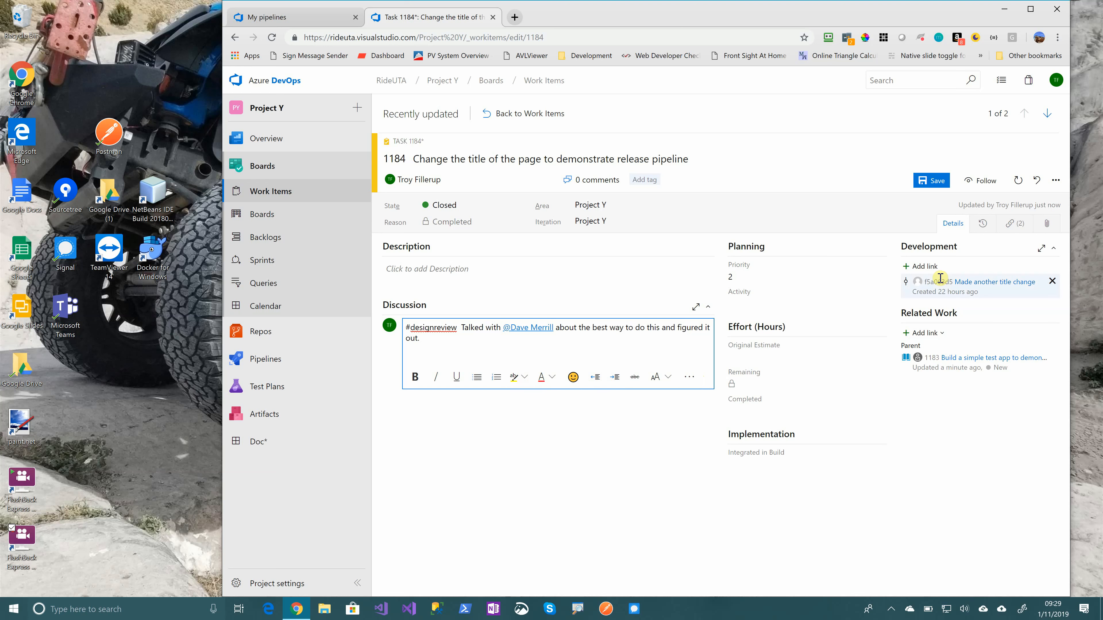
Examine the task's attachments, its state history and its links to the commit and the parent story
{"action": "left_click", "coordinate": [1048, 227]}
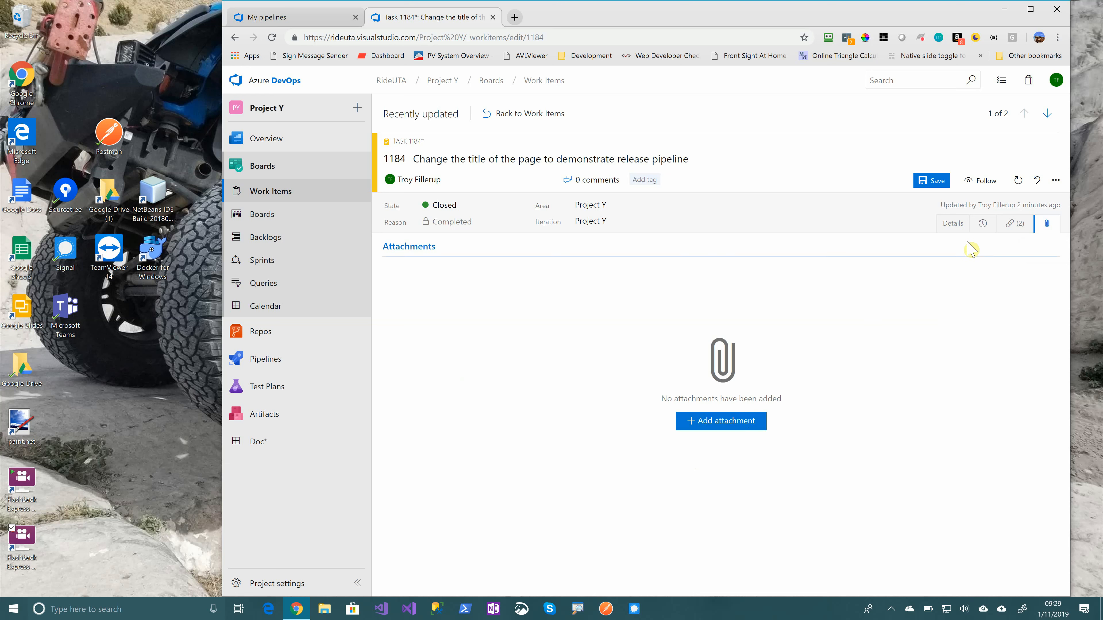
{"action": "left_click", "coordinate": [960, 222]}
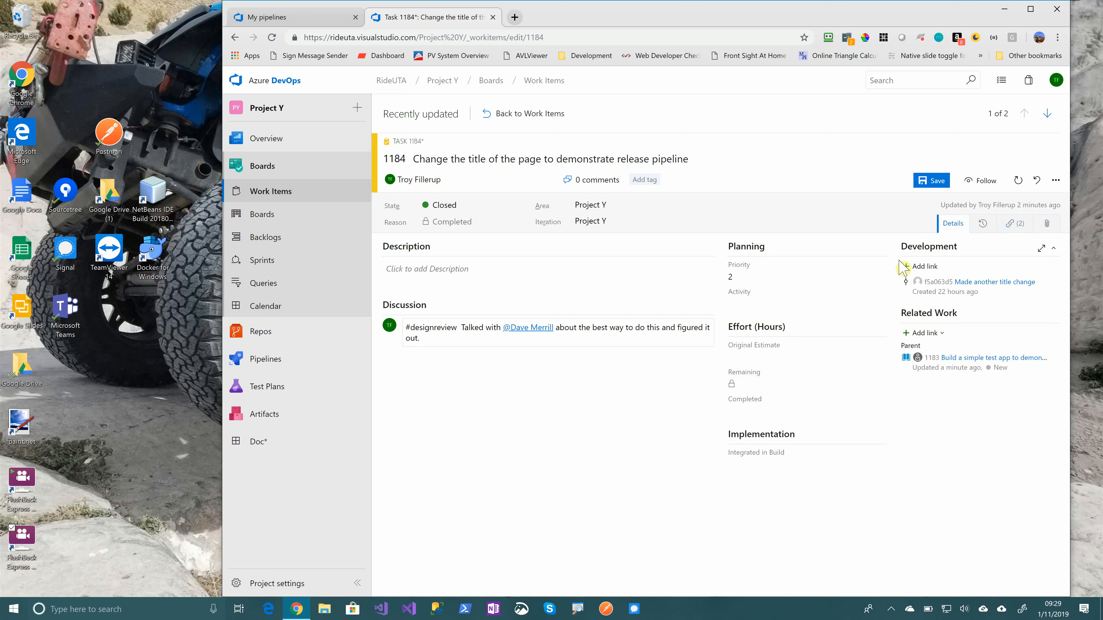
{"action": "left_click", "coordinate": [985, 224]}
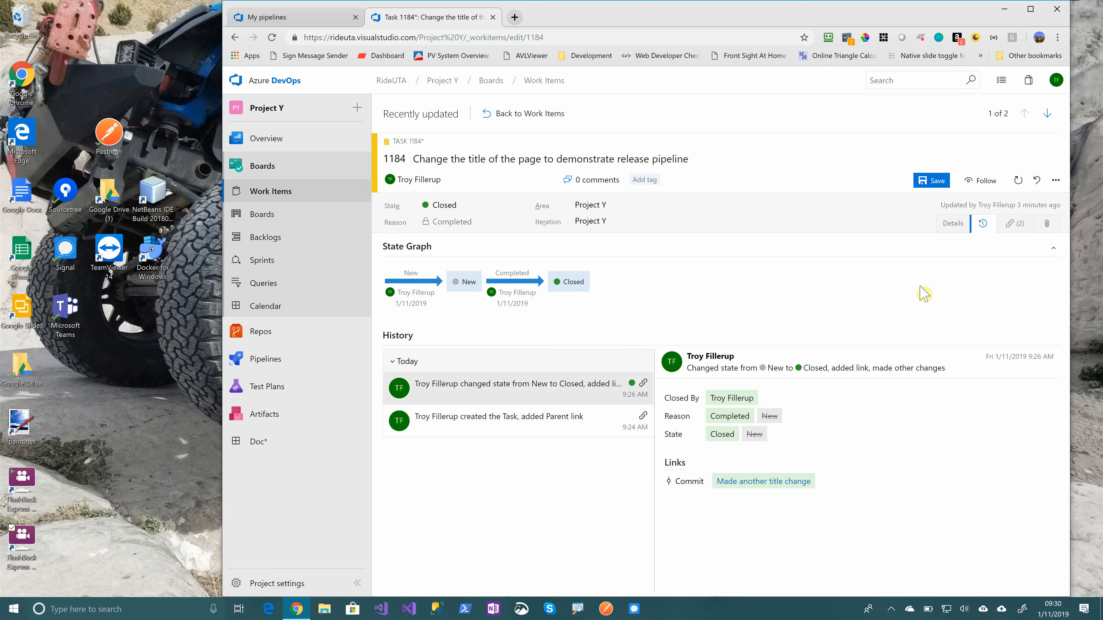
{"action": "left_click", "coordinate": [1012, 224]}
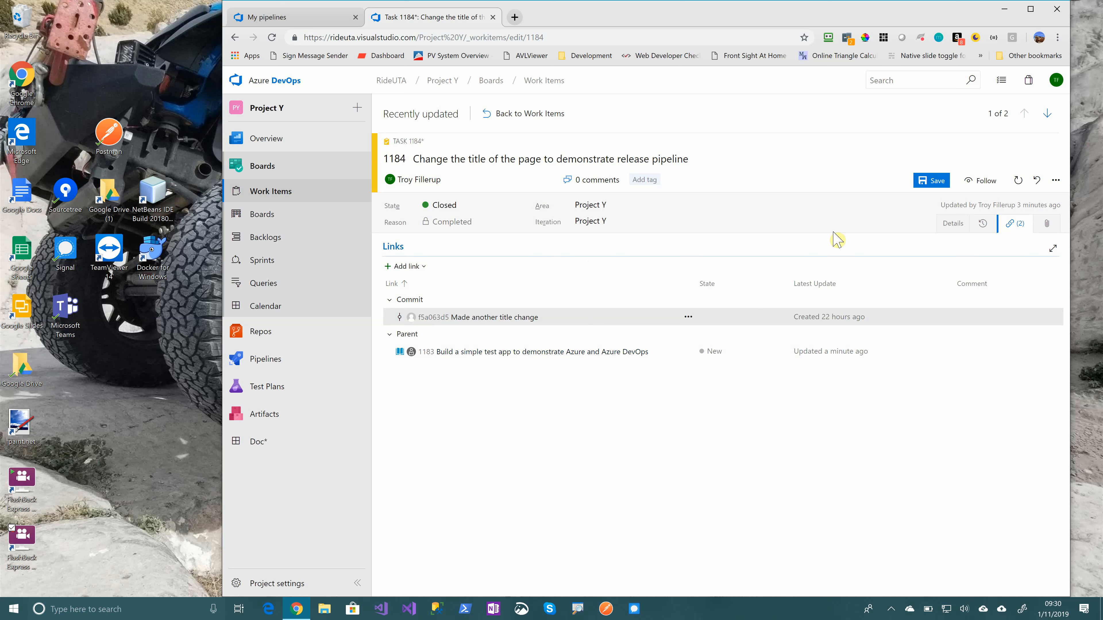
Save the task with its new discussion comment
{"action": "left_click", "coordinate": [935, 185]}
{"action": "left_click_drag", "start_coordinate": [408, 161], "coordinate": [382, 159]}
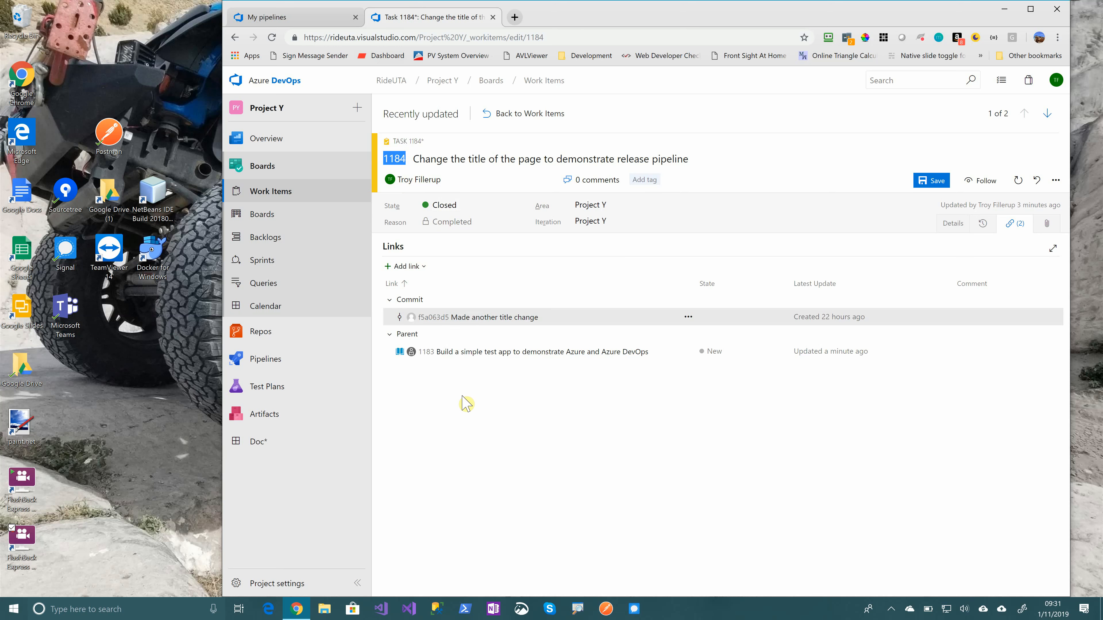
{"action": "left_click", "coordinate": [933, 183]}
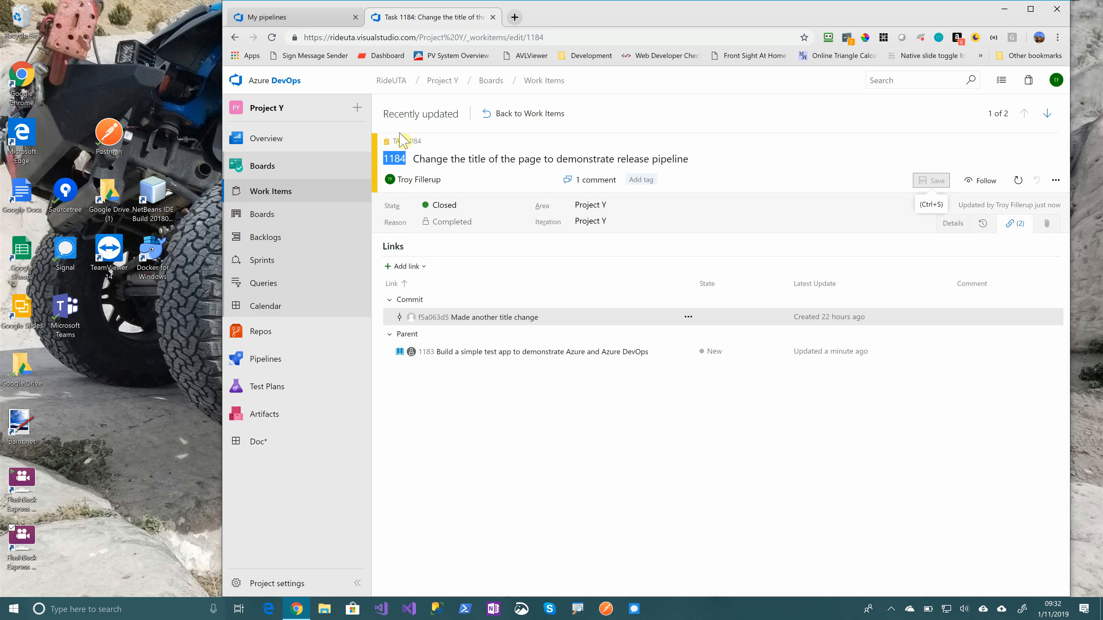
Pin the Task work item type to the project's quick-create options
{"action": "left_click", "coordinate": [356, 108]}
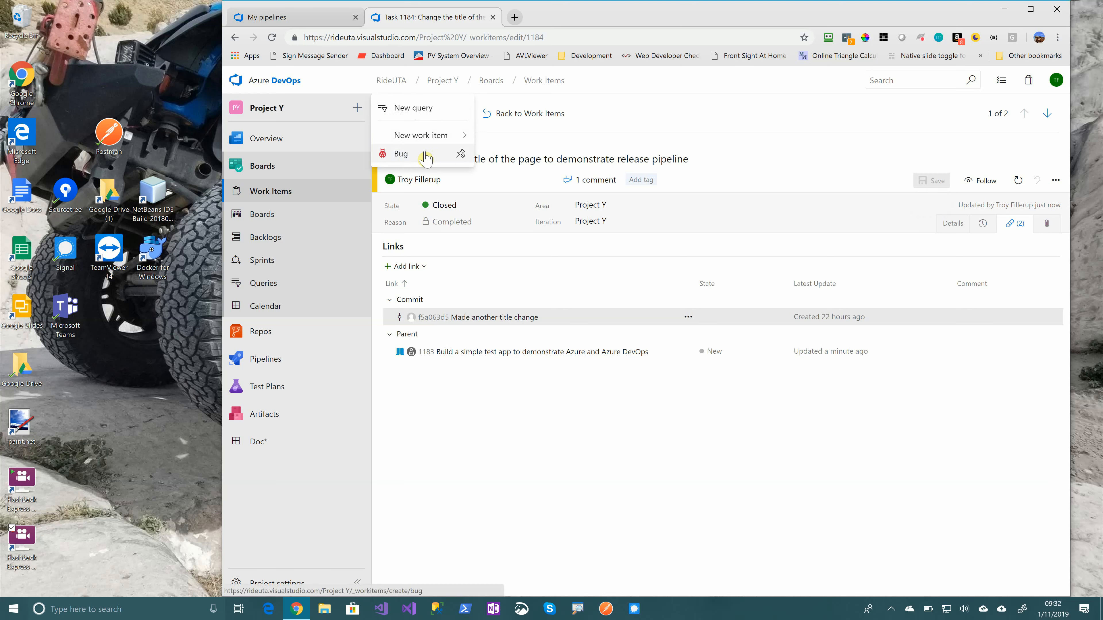
{"action": "left_click", "coordinate": [424, 135]}
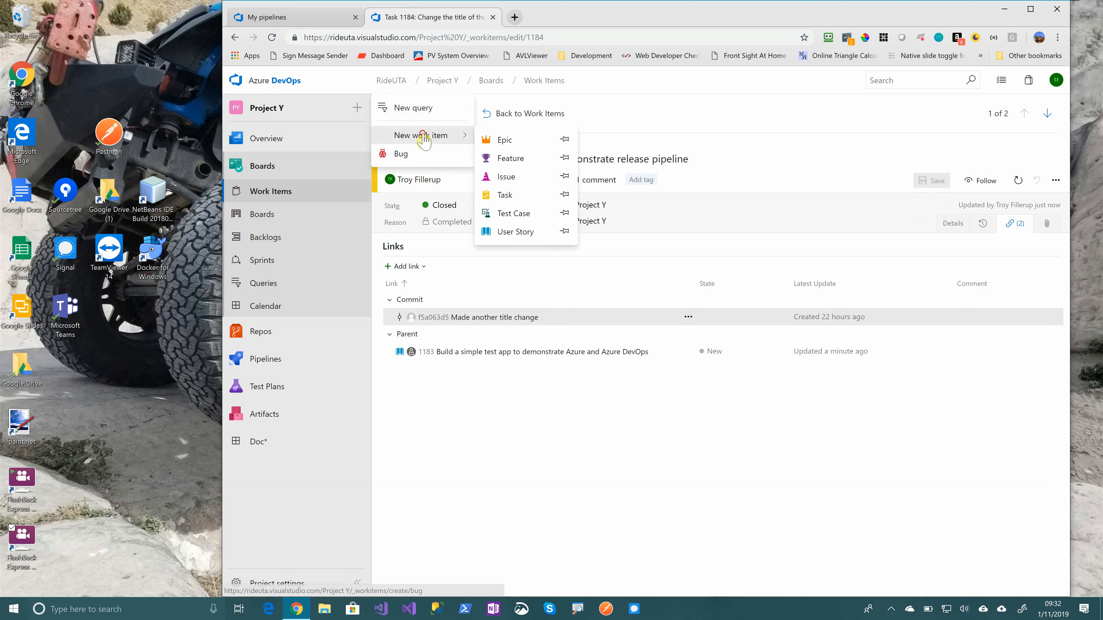
{"action": "left_click", "coordinate": [444, 135]}
{"action": "left_click", "coordinate": [564, 194]}
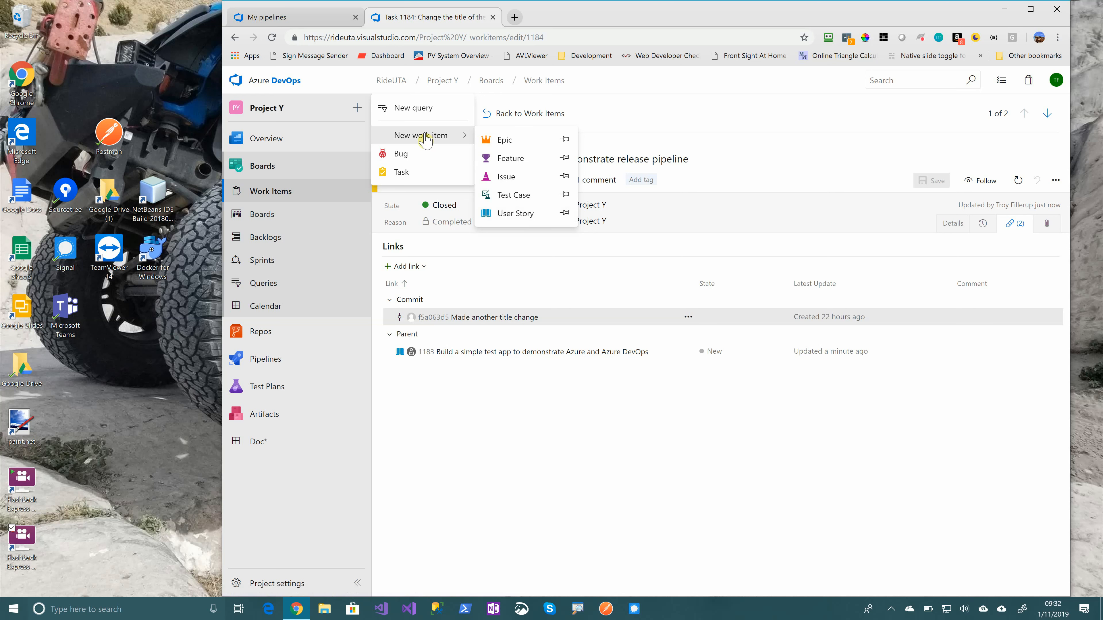
Create a new bug titled "This thing doesn't work" and assign it to the colleague mentioned in the task comment
{"action": "left_click", "coordinate": [408, 162]}
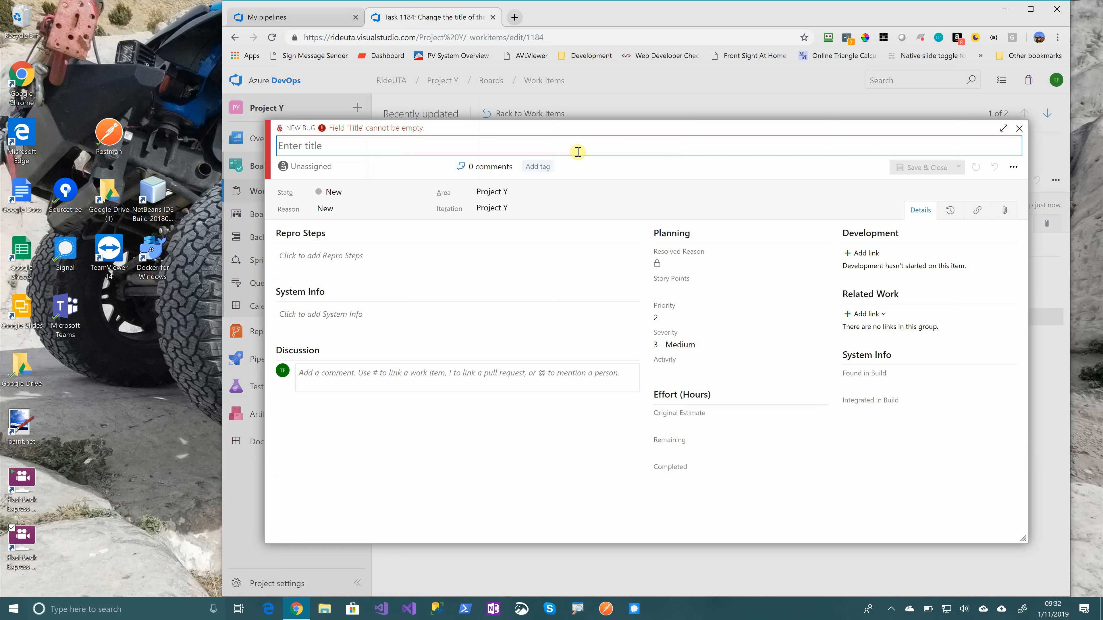
{"action": "type", "text": "This thing doesn't work"}
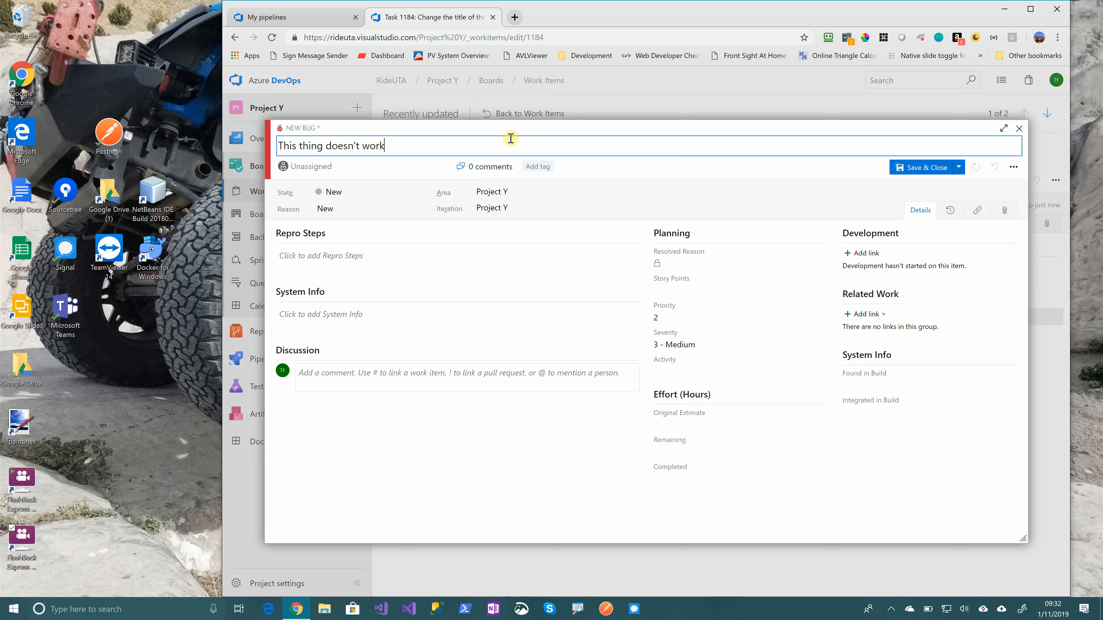
{"action": "left_click", "coordinate": [443, 167]}
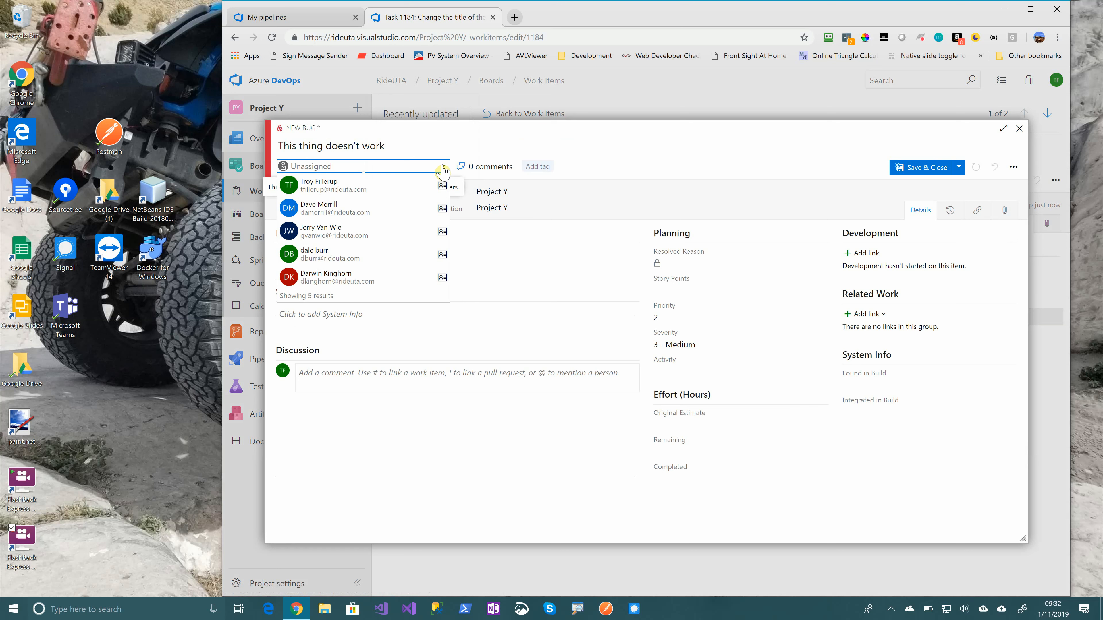
{"action": "left_click", "coordinate": [366, 213]}
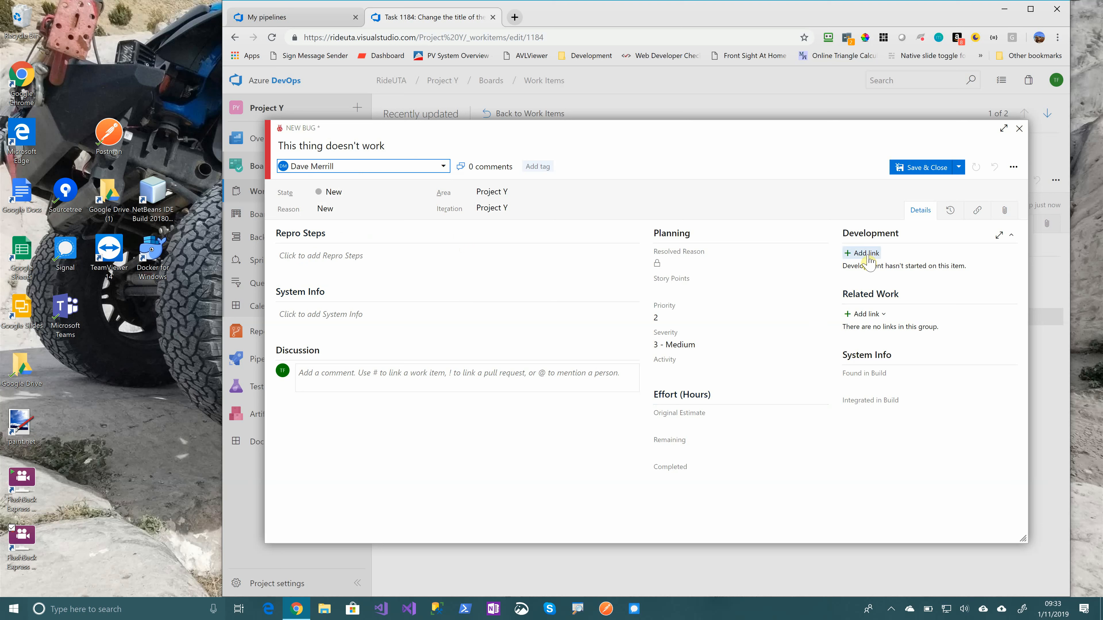
Try to link existing task 1184 to the bug as a child work item
{"action": "left_click", "coordinate": [865, 316]}
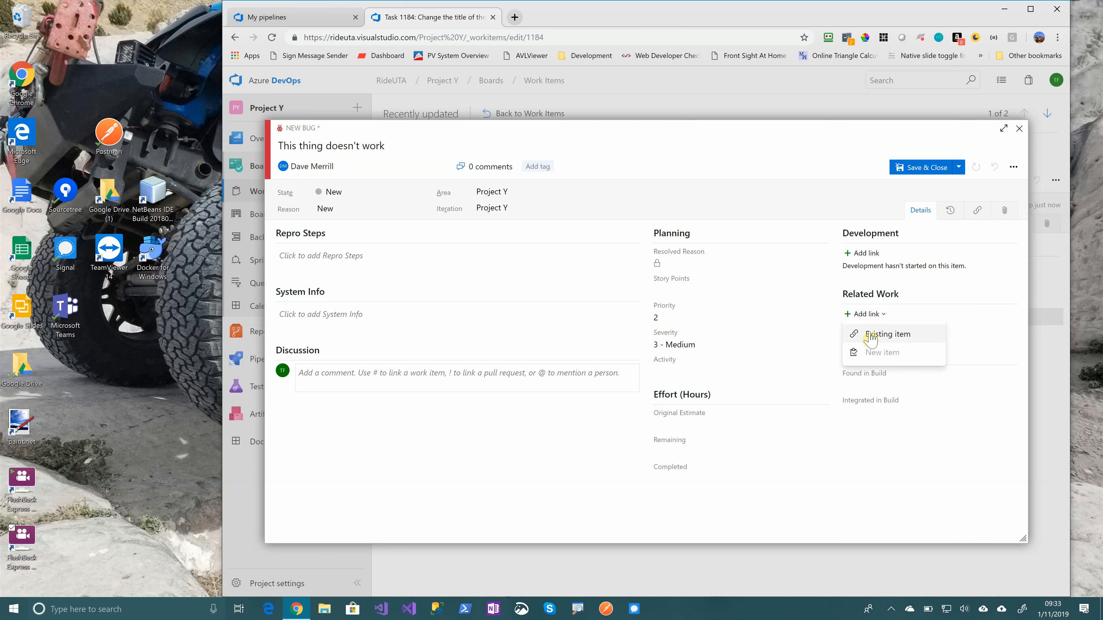
{"action": "left_click", "coordinate": [870, 334]}
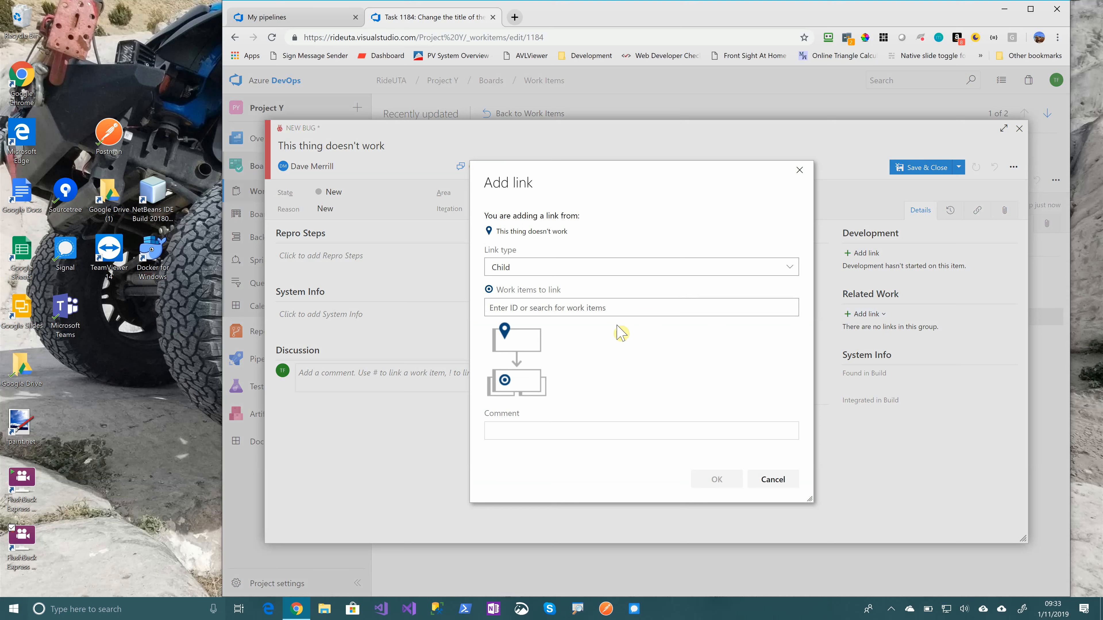
{"action": "left_click", "coordinate": [619, 309]}
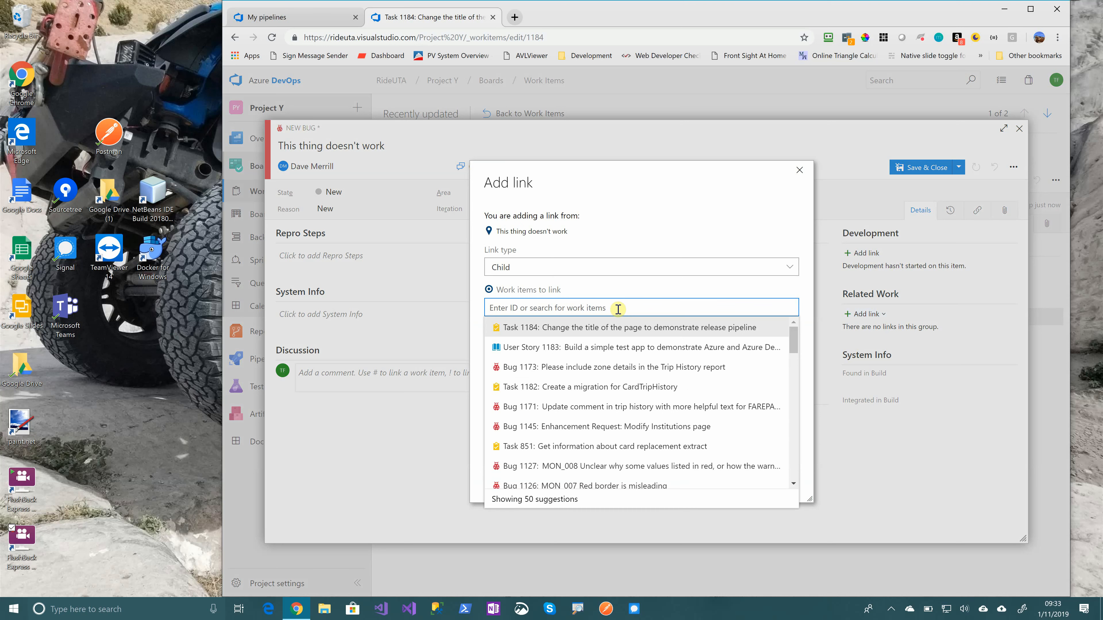
{"action": "type", "text": "11"}
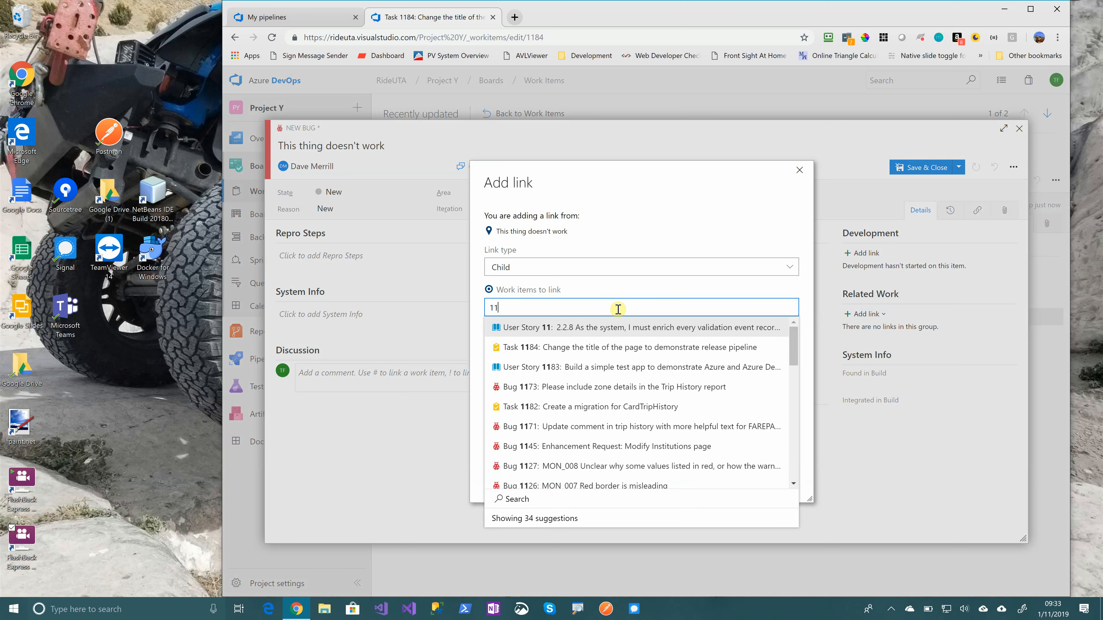
{"action": "type", "text": "84"}
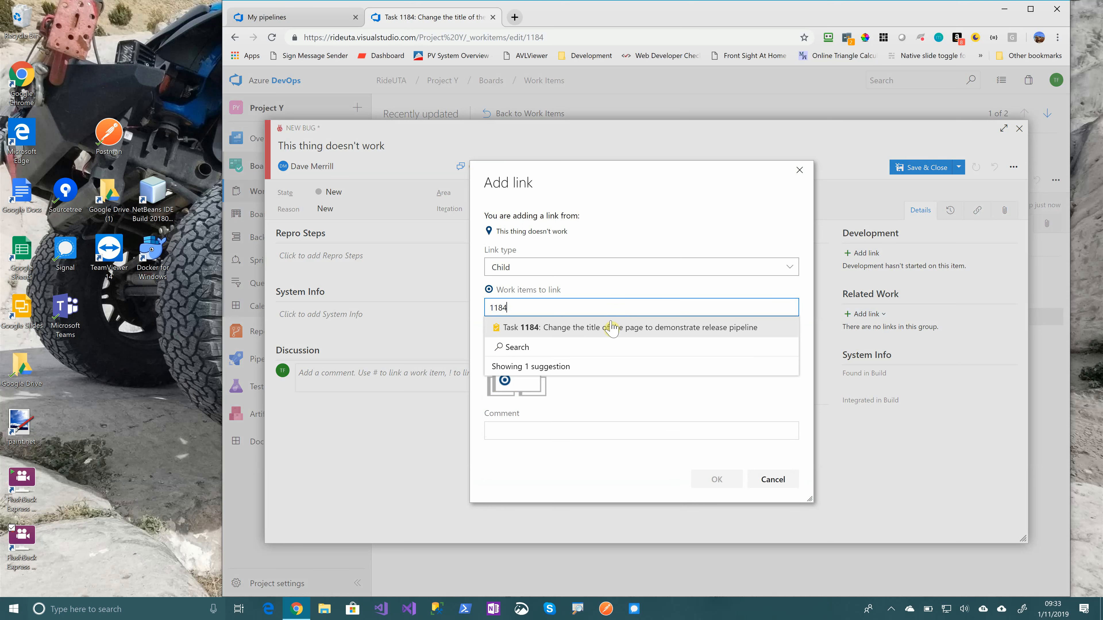
{"action": "left_click", "coordinate": [610, 331]}
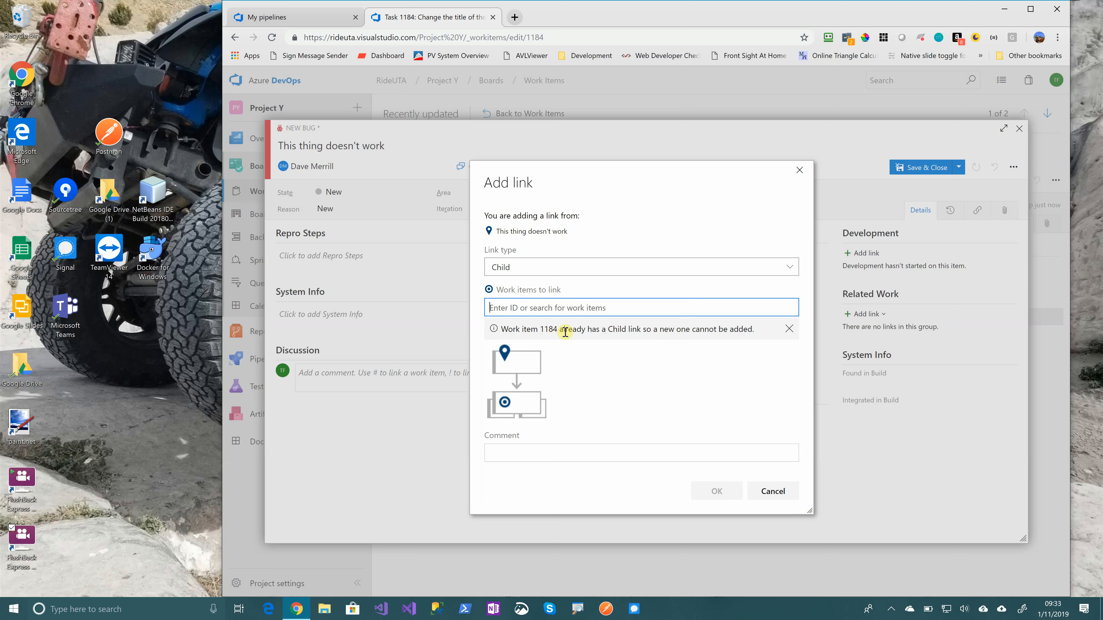
{"action": "left_click", "coordinate": [775, 499]}
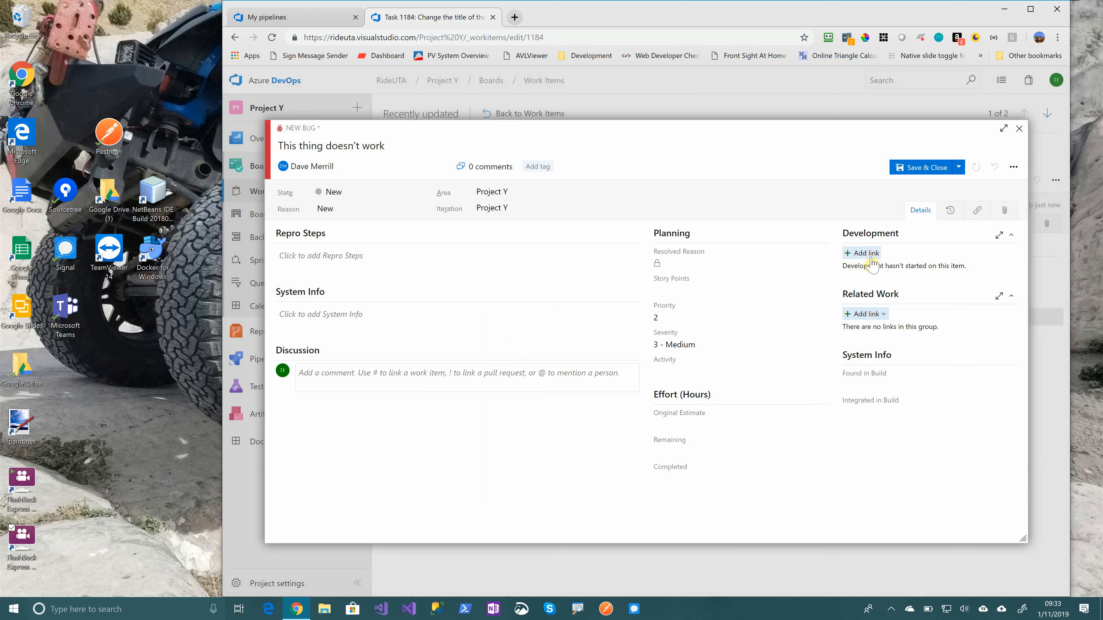
Save and close the new bug, and show the project's recently updated work items
{"action": "left_click", "coordinate": [918, 165]}
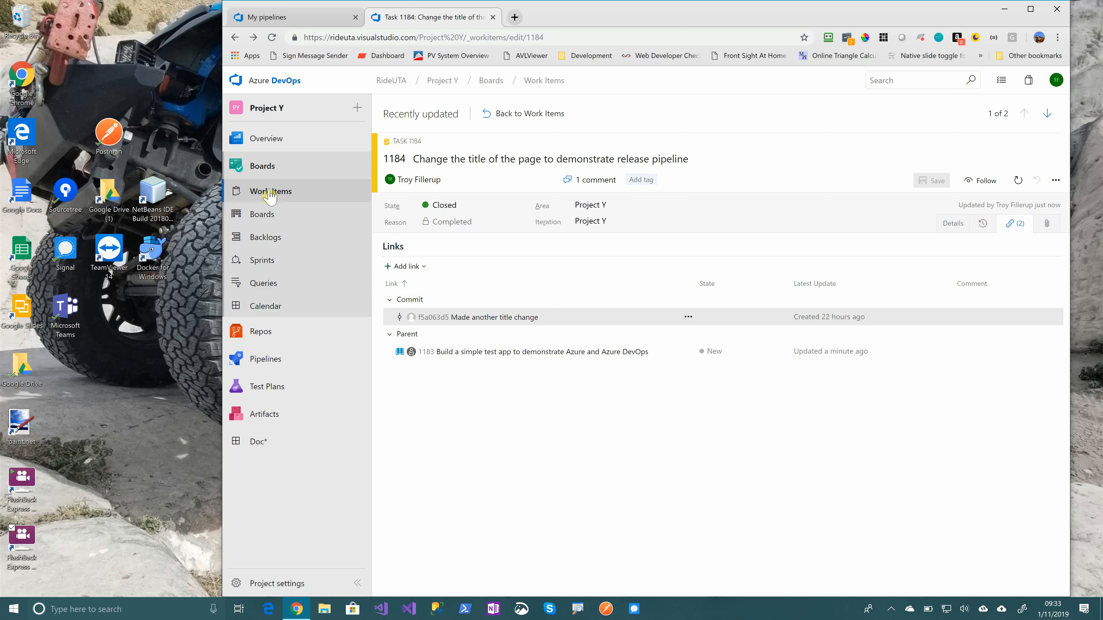
{"action": "left_click", "coordinate": [283, 191]}
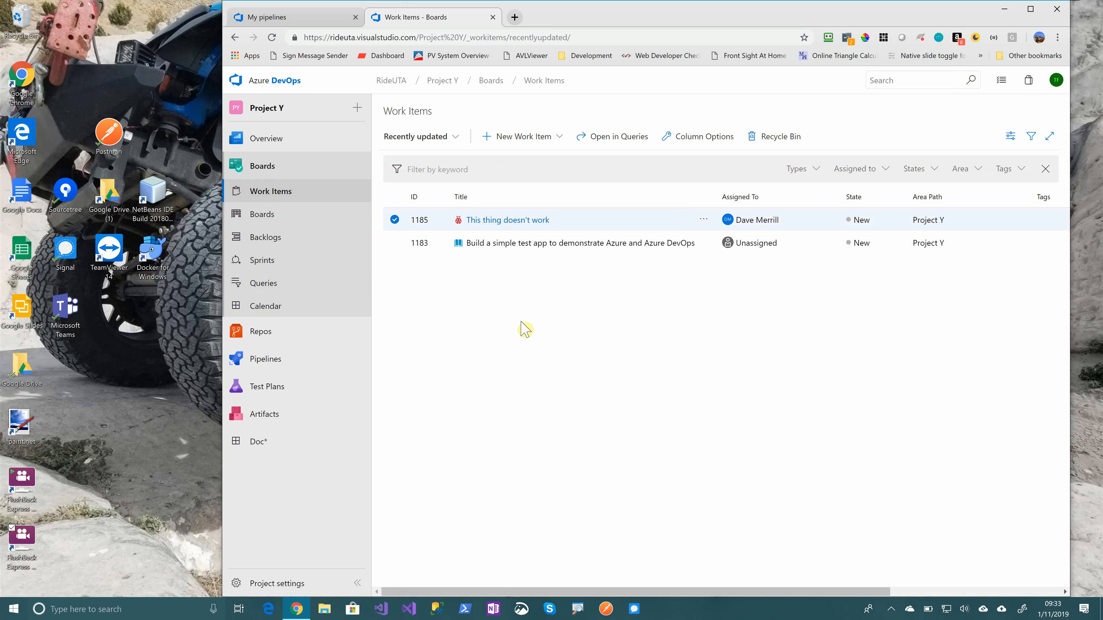
Open the stories backlog of the Project Y Team
{"action": "left_click", "coordinate": [282, 238]}
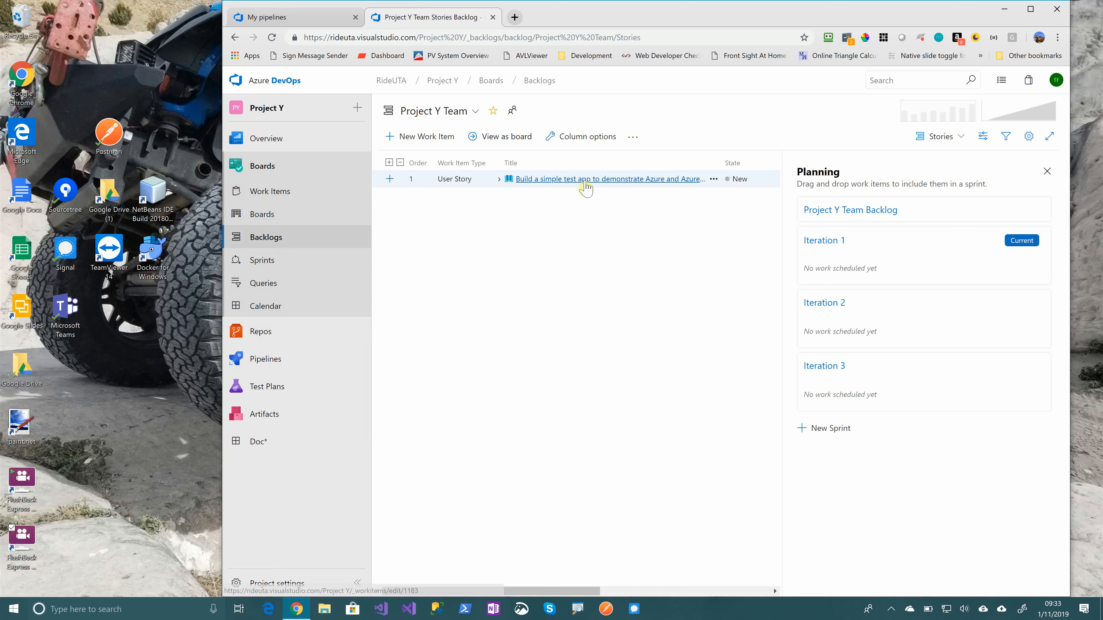
Review the details of user story 1183 from the backlog, close it, and open the team's sprint view
{"action": "left_click", "coordinate": [585, 180]}
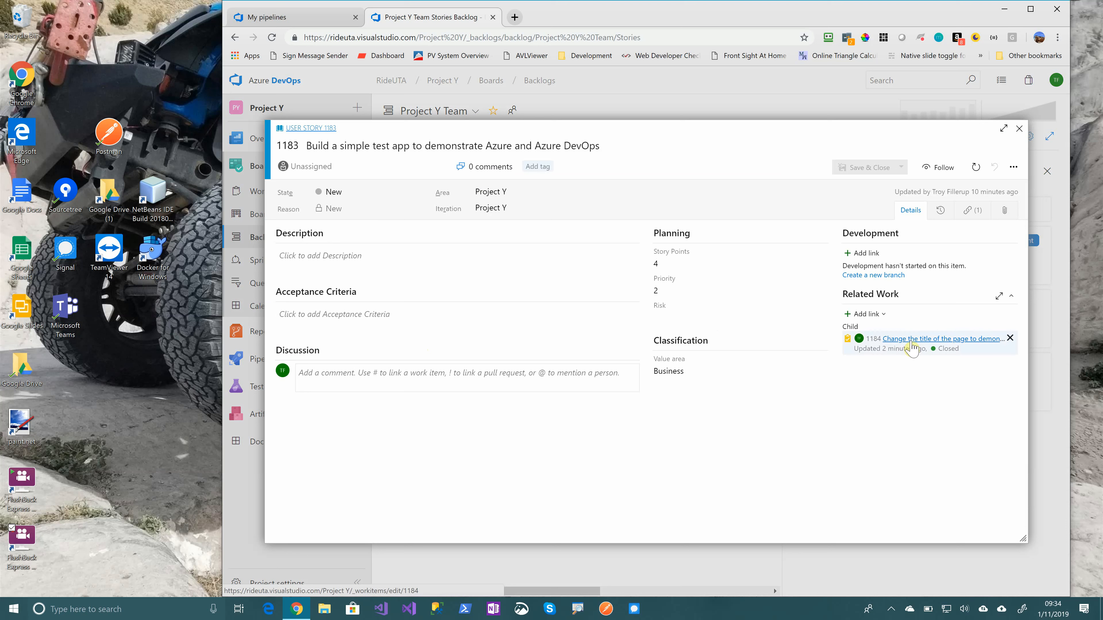
{"action": "left_click", "coordinate": [1019, 129]}
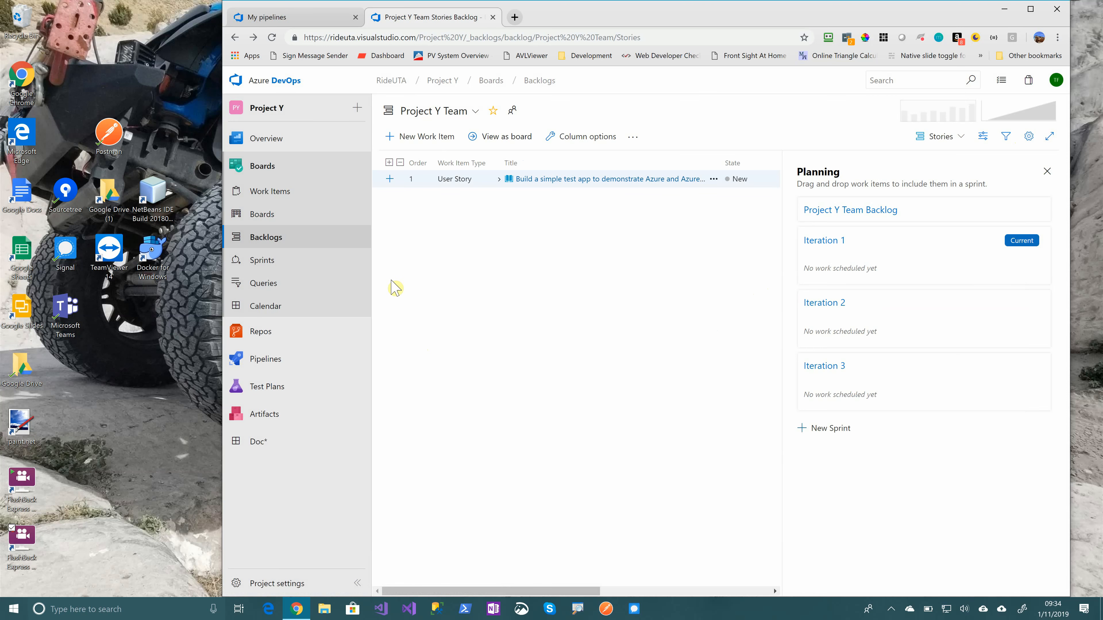
{"action": "left_click", "coordinate": [277, 267]}
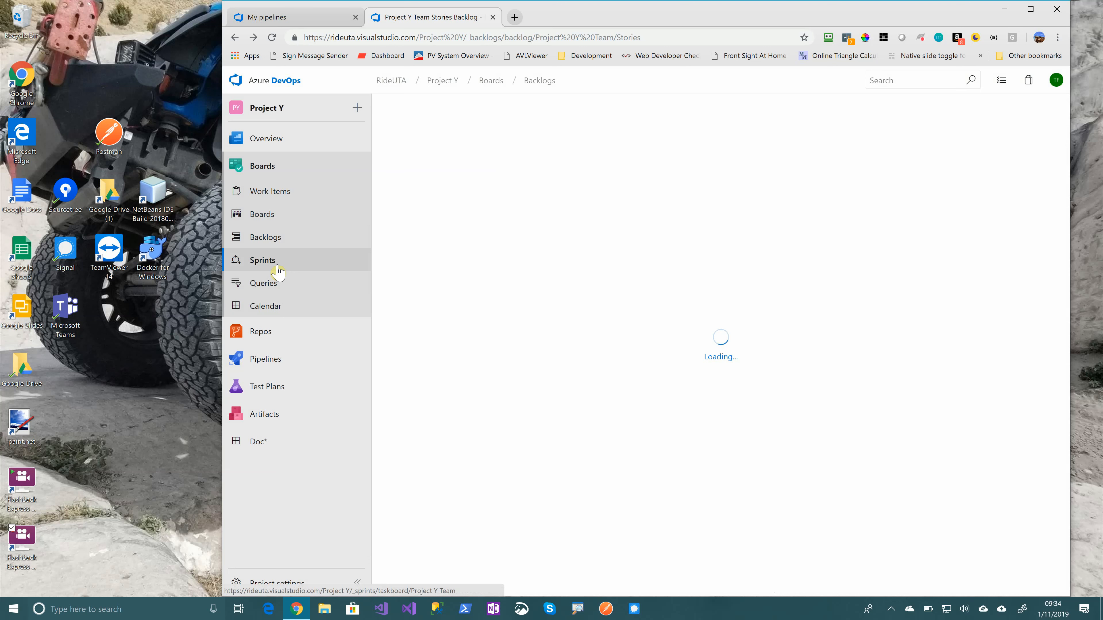
{"action": "left_click", "coordinate": [277, 267]}
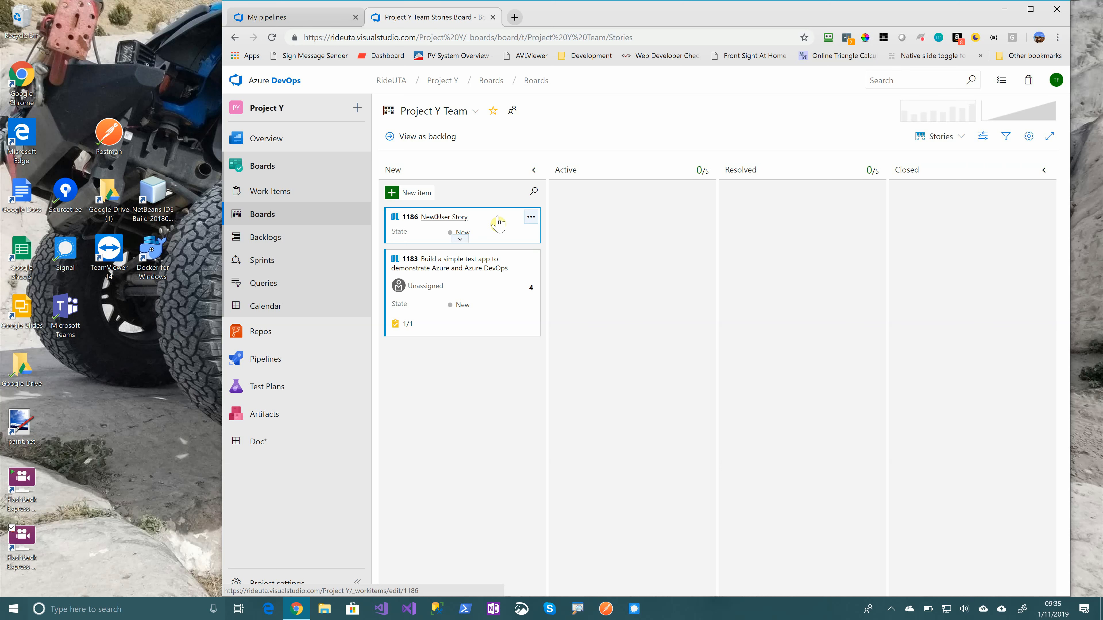
Move the New User Story card from New to Active on the Project Y Team stories board
{"action": "left_click_drag", "start_coordinate": [495, 219], "coordinate": [617, 223]}
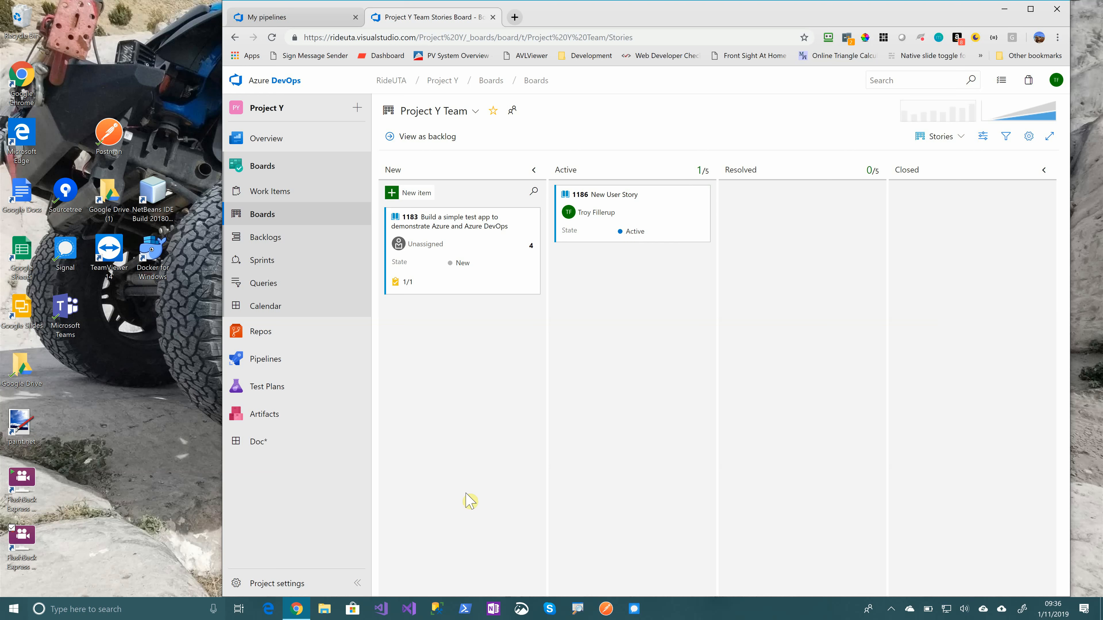
Dismiss the Visual Studio 2019 preview, launch the other installed Visual Studio, and return to the stories board in the browser
{"action": "left_click", "coordinate": [410, 610]}
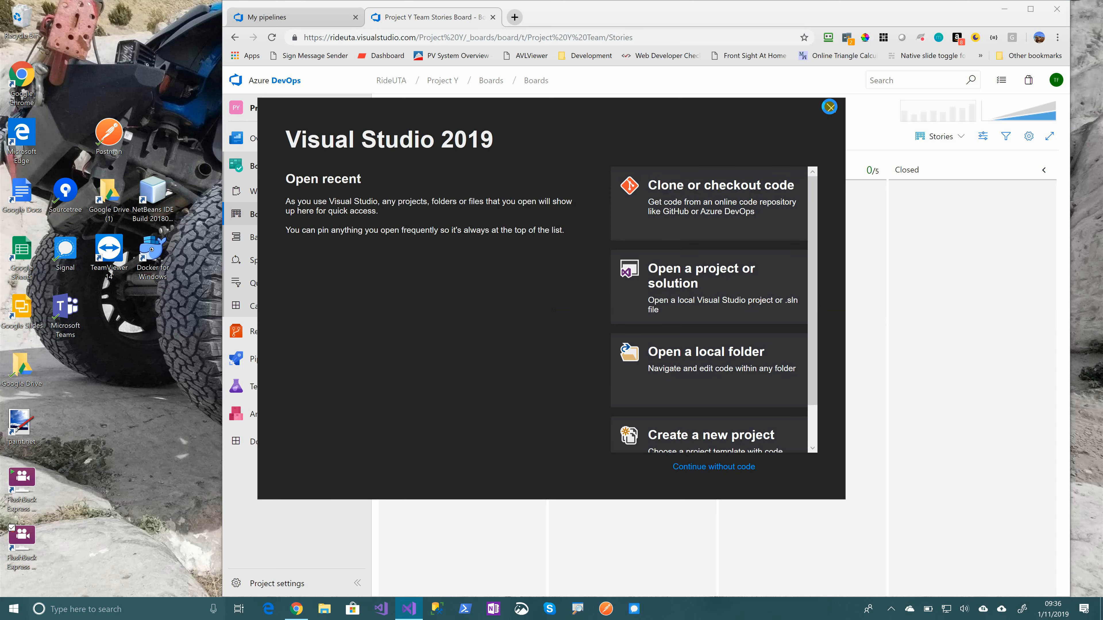
{"action": "left_click", "coordinate": [829, 107]}
{"action": "left_click", "coordinate": [383, 609]}
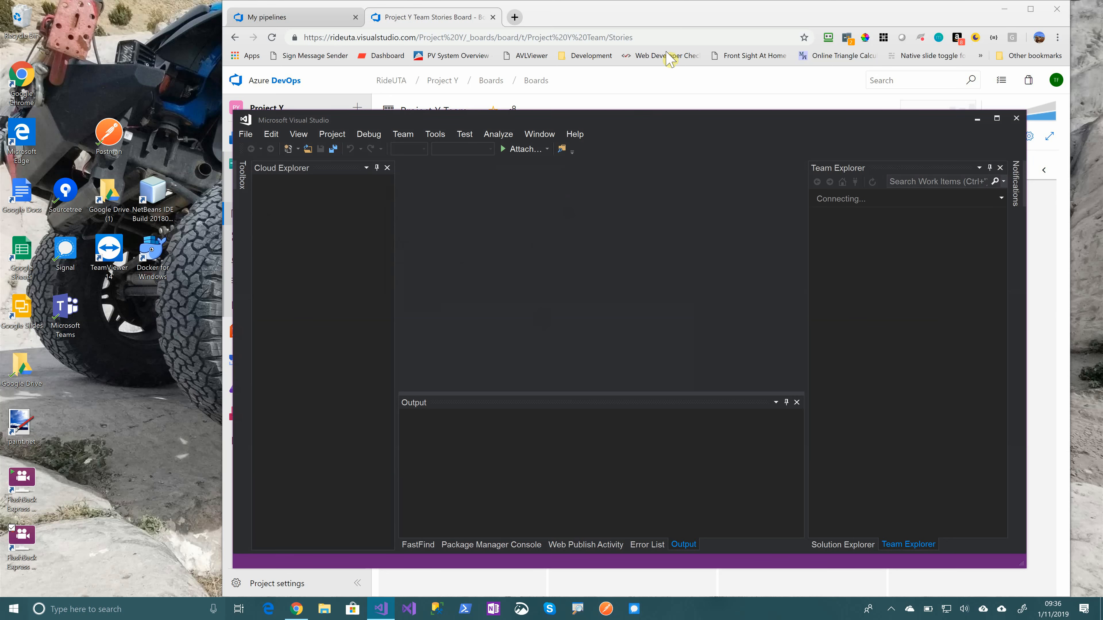
{"action": "left_click", "coordinate": [669, 20]}
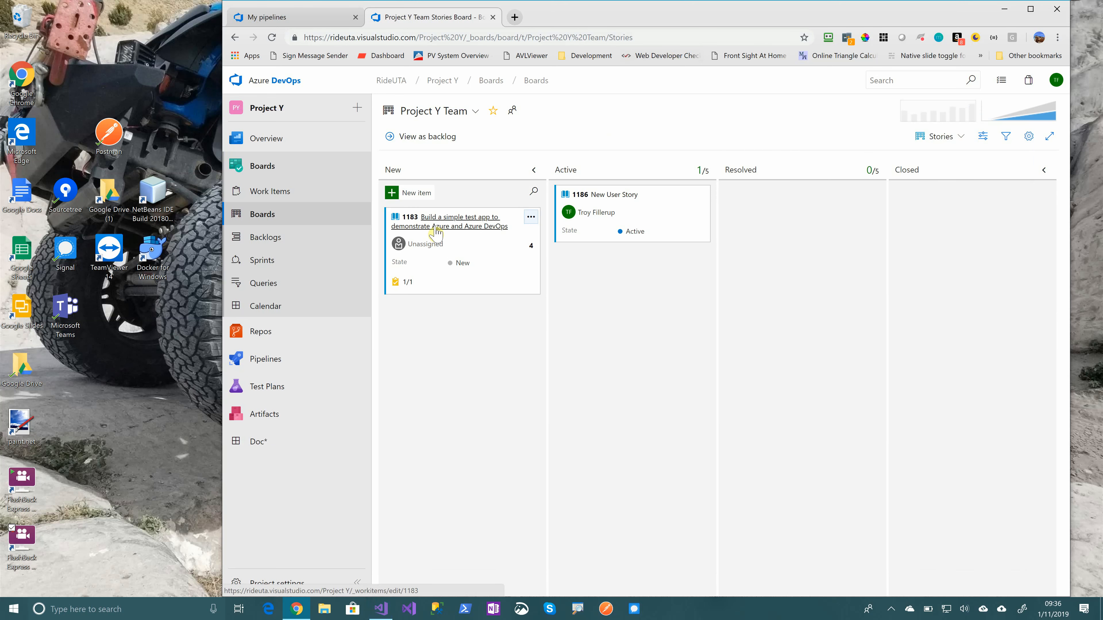
Create a new task titled "Change the title again" and assign it to yourself
{"action": "left_click", "coordinate": [358, 110]}
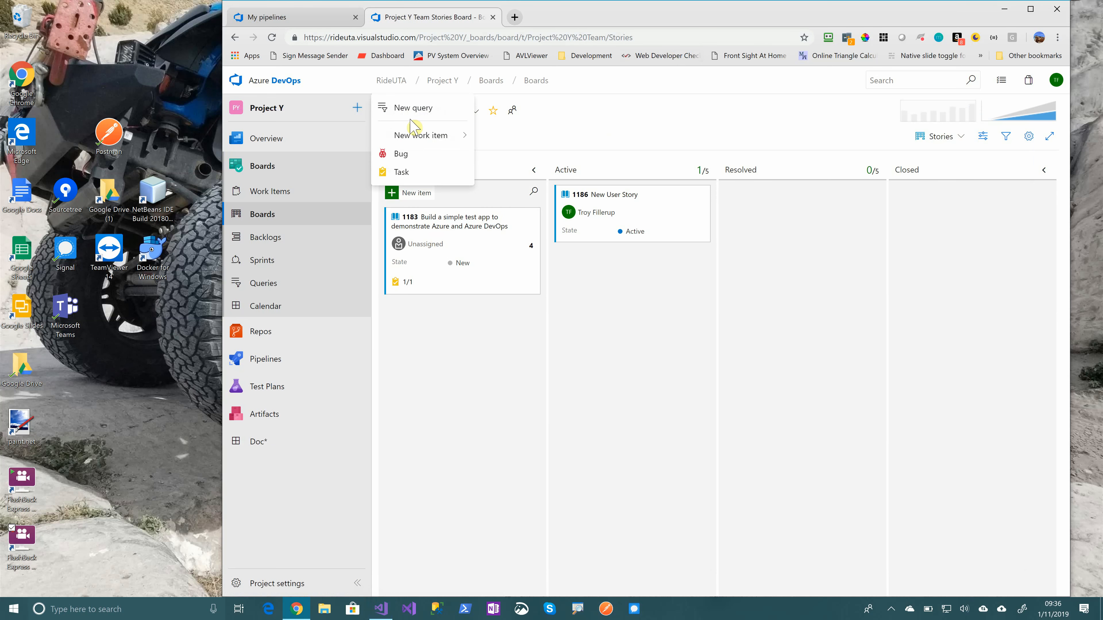
{"action": "left_click", "coordinate": [427, 175]}
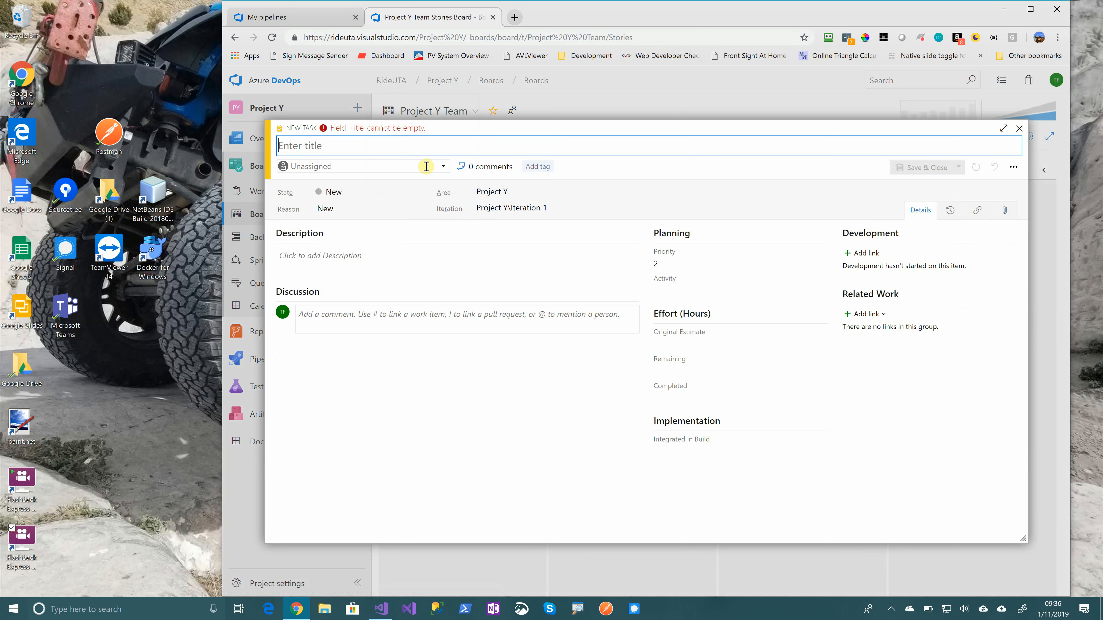
{"action": "type", "text": "Change the title again"}
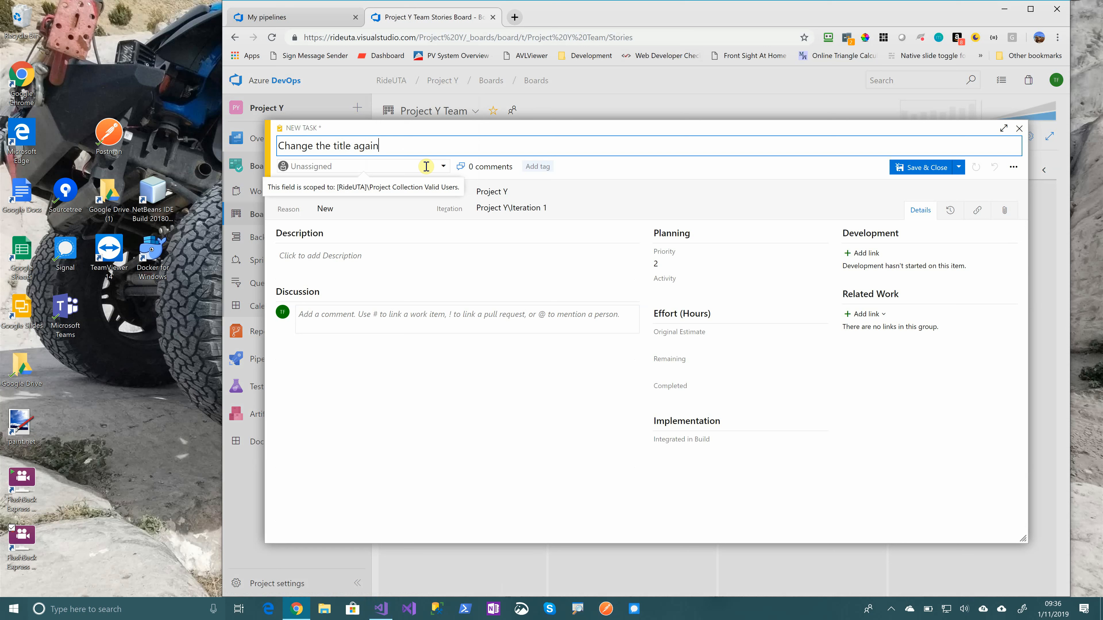
{"action": "left_click", "coordinate": [443, 166]}
{"action": "left_click", "coordinate": [378, 183]}
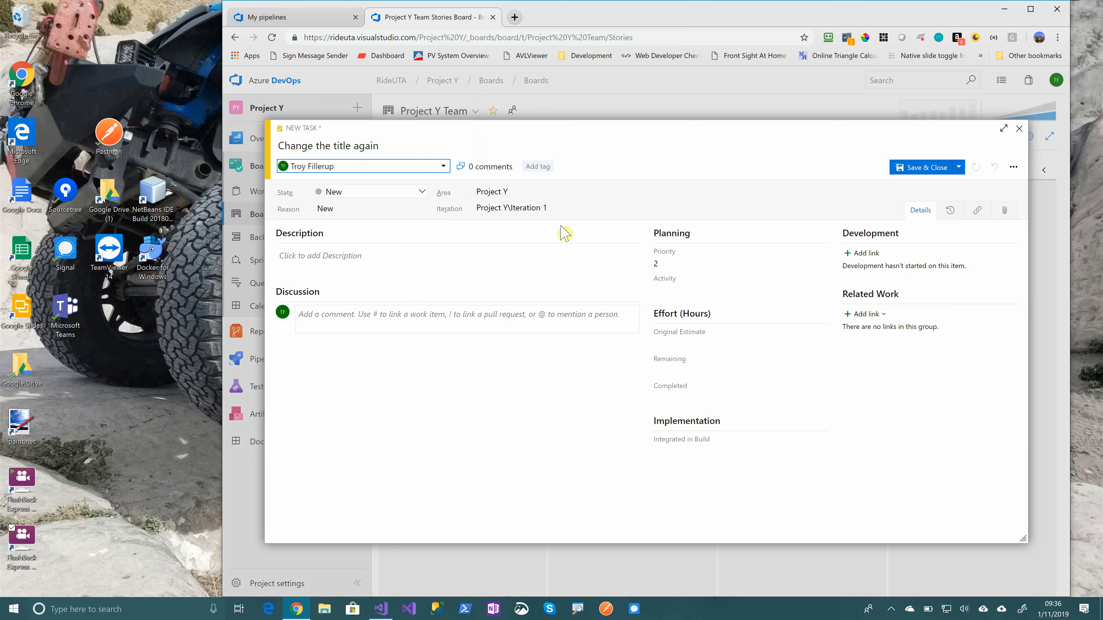
Link existing user story 1183, "Build a simple test app to demonstrate Azure and Azure DevOps", to the new task as a child
{"action": "left_click", "coordinate": [873, 316]}
{"action": "left_click", "coordinate": [882, 330]}
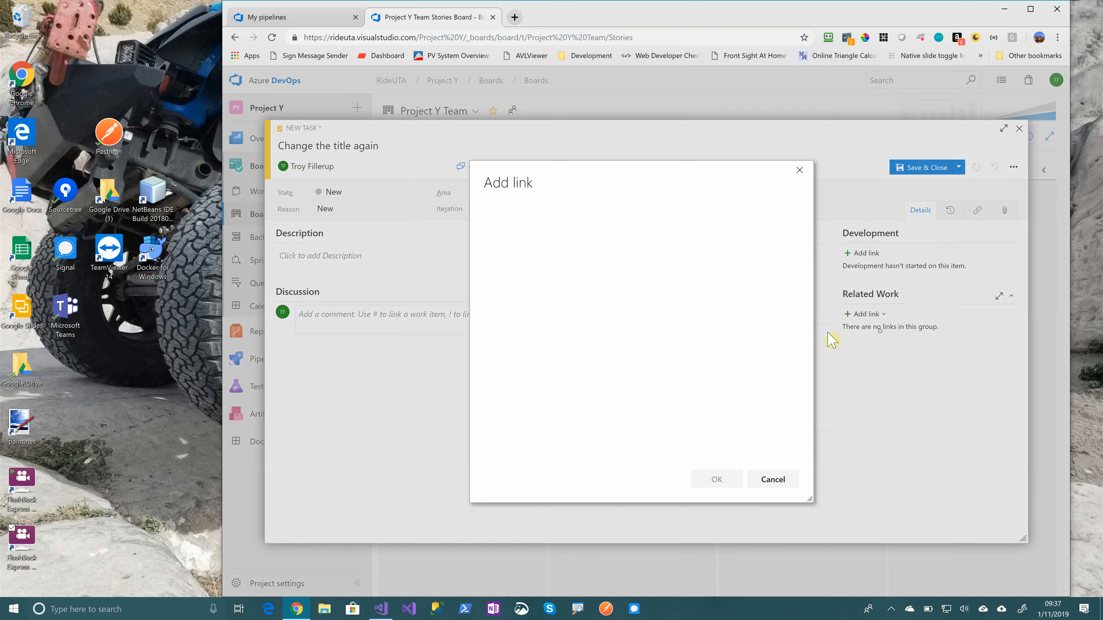
{"action": "left_click", "coordinate": [652, 307]}
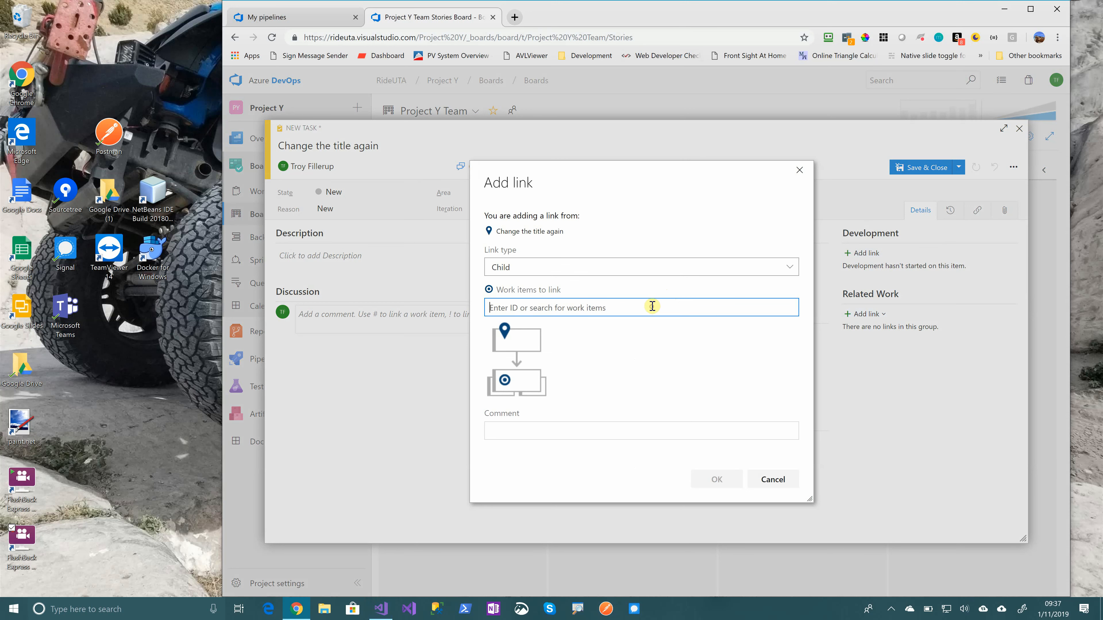
{"action": "type", "text": "118"}
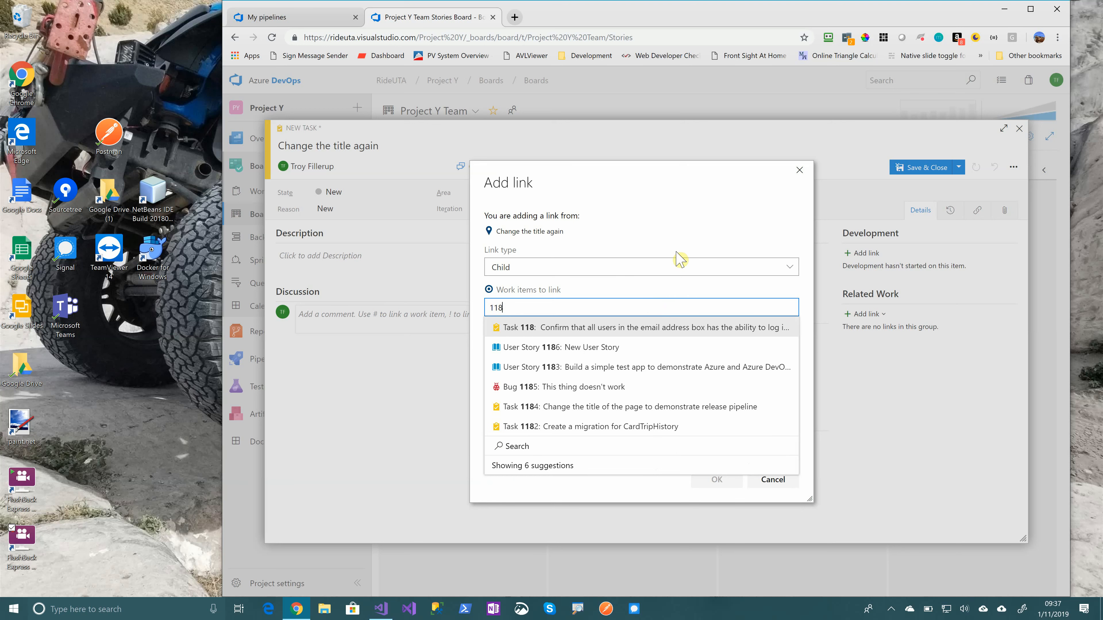
{"action": "left_click", "coordinate": [624, 365]}
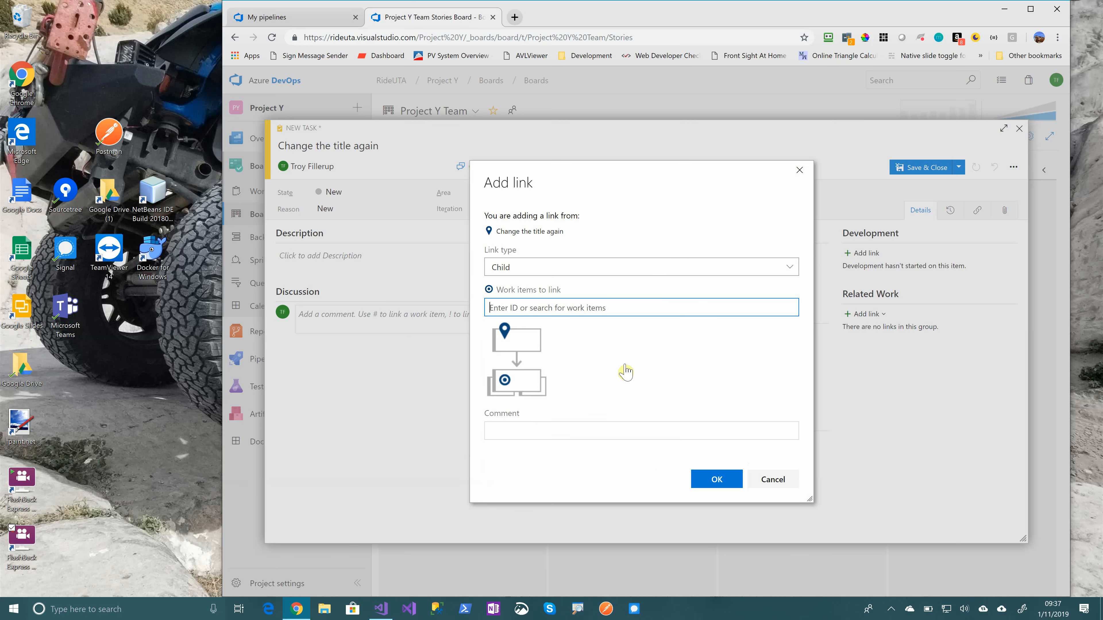
{"action": "left_click", "coordinate": [713, 482]}
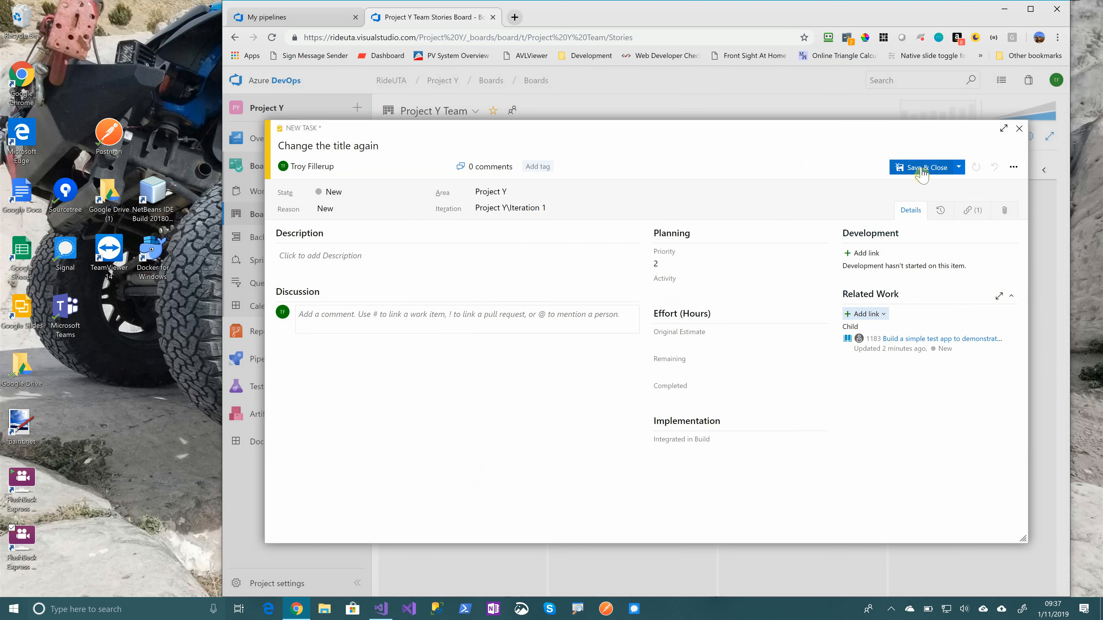
Save and close the new task, and show the project's recently updated work items
{"action": "left_click", "coordinate": [921, 173]}
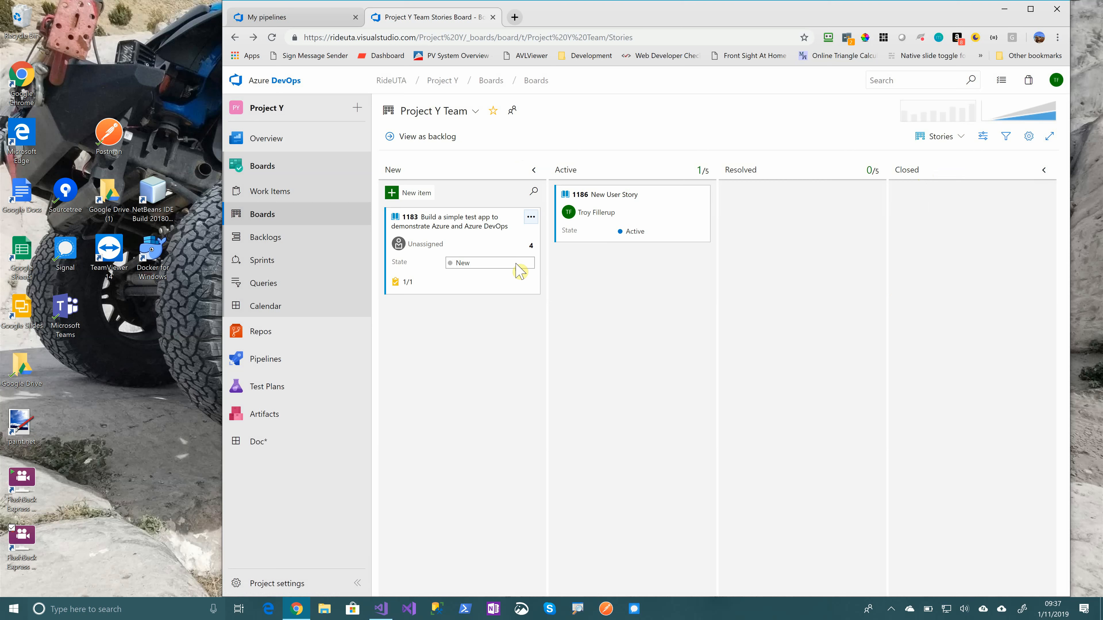
{"action": "left_click", "coordinate": [264, 194]}
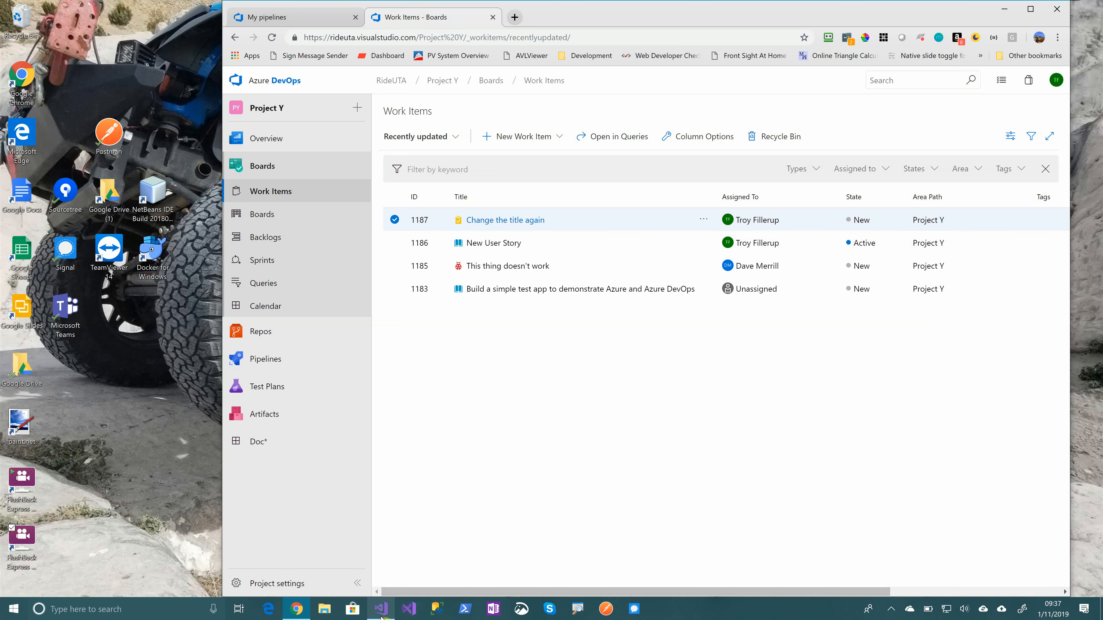
Switch to Visual Studio, open the recent ProjectYWeb.sln solution in a maximized window, and dismiss the authorization error
{"action": "left_click", "coordinate": [391, 614]}
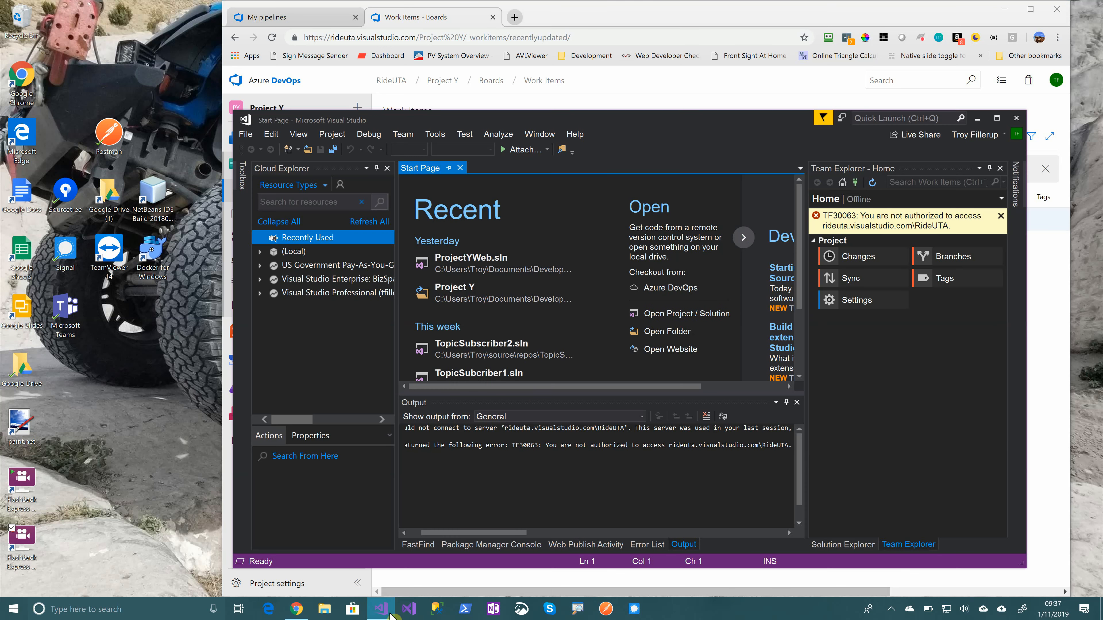
{"action": "left_click", "coordinate": [474, 268]}
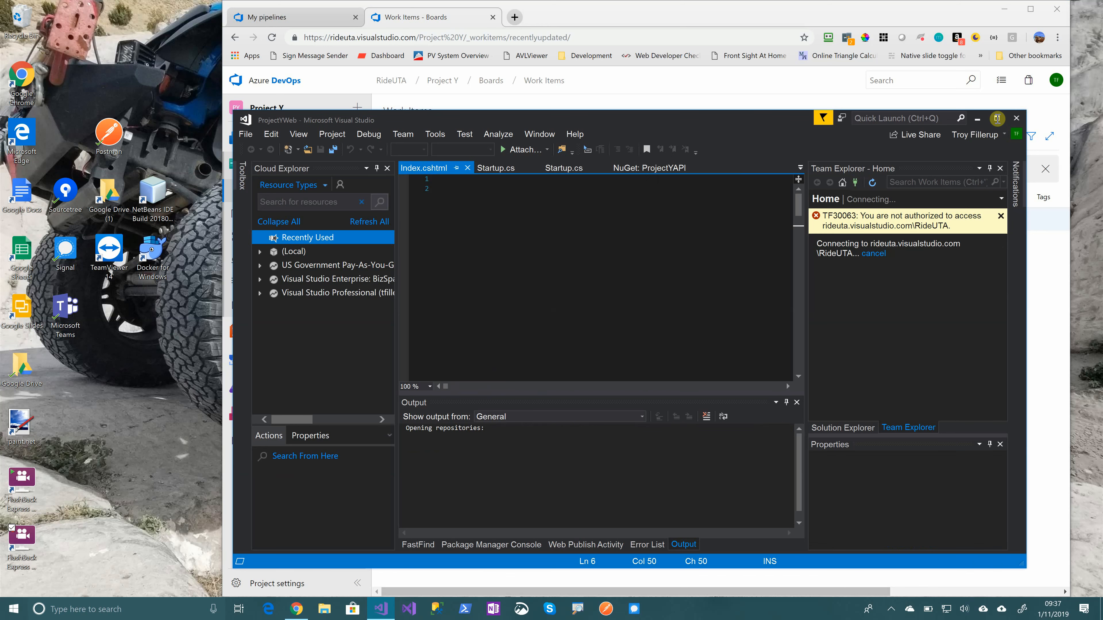
{"action": "left_click", "coordinate": [997, 118]}
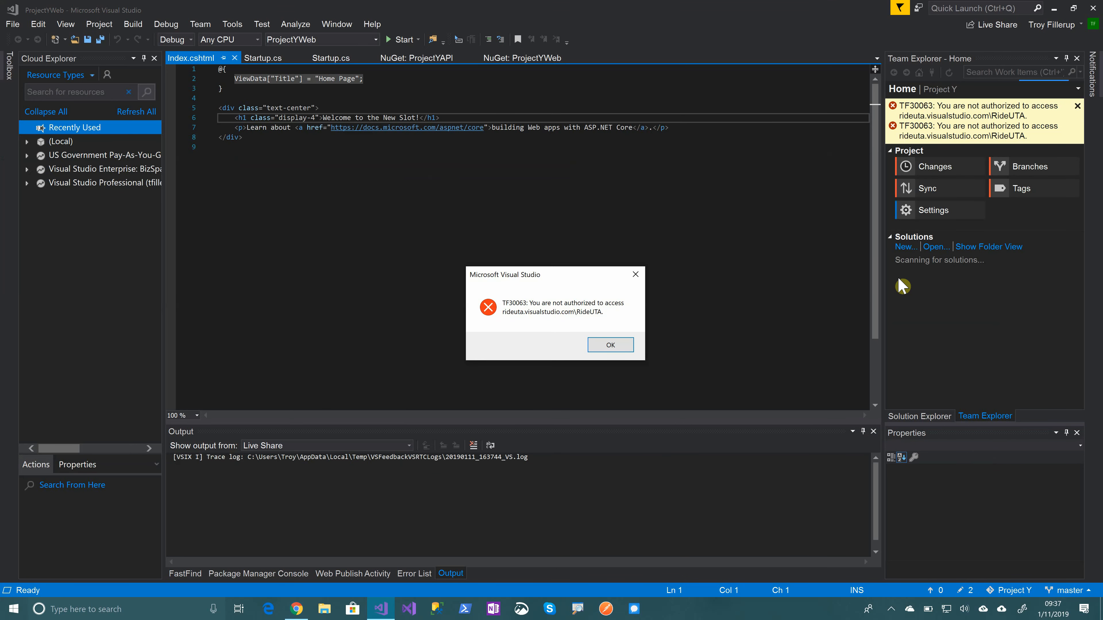
{"action": "left_click", "coordinate": [626, 345]}
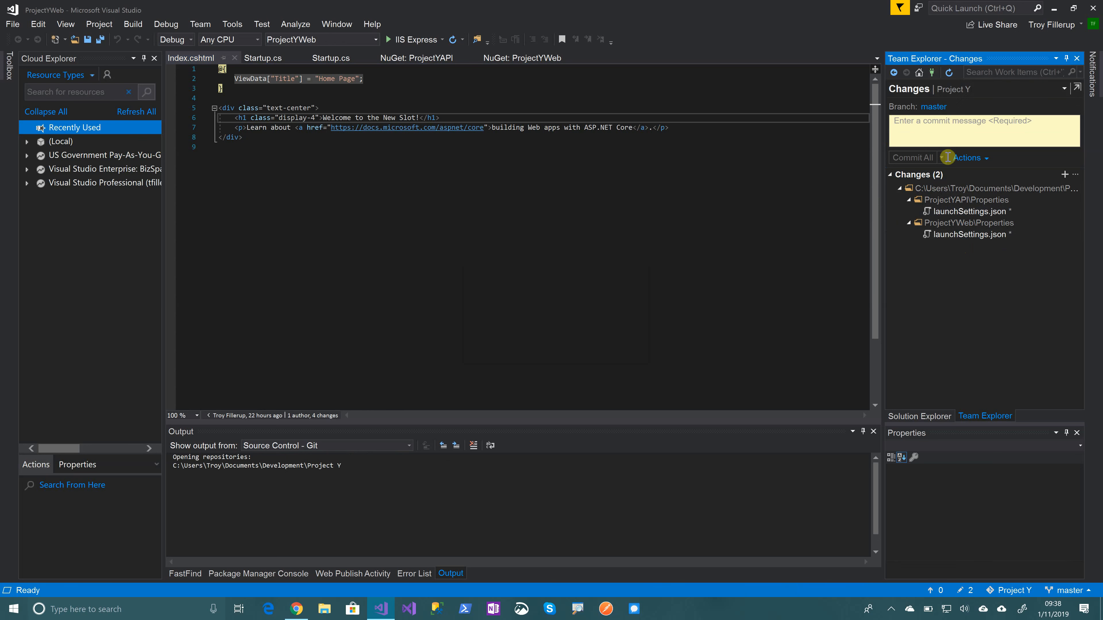
Try to connect Team Explorer to the Project Y repository already listed under rideuta.visualstudio.com
{"action": "left_click", "coordinate": [932, 73]}
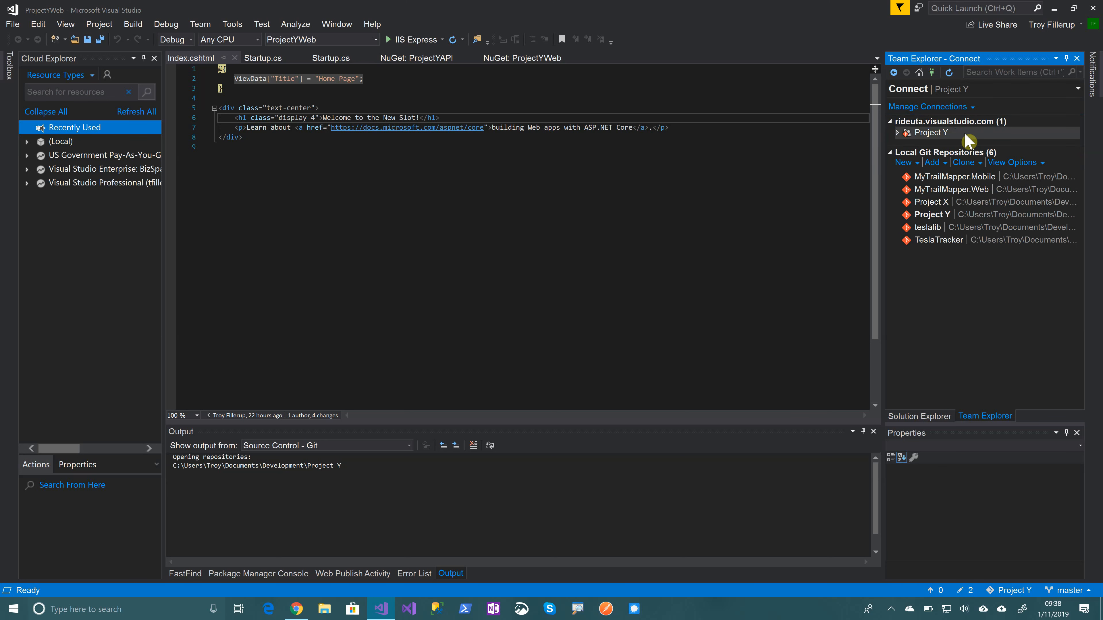
{"action": "double_click", "coordinate": [930, 134]}
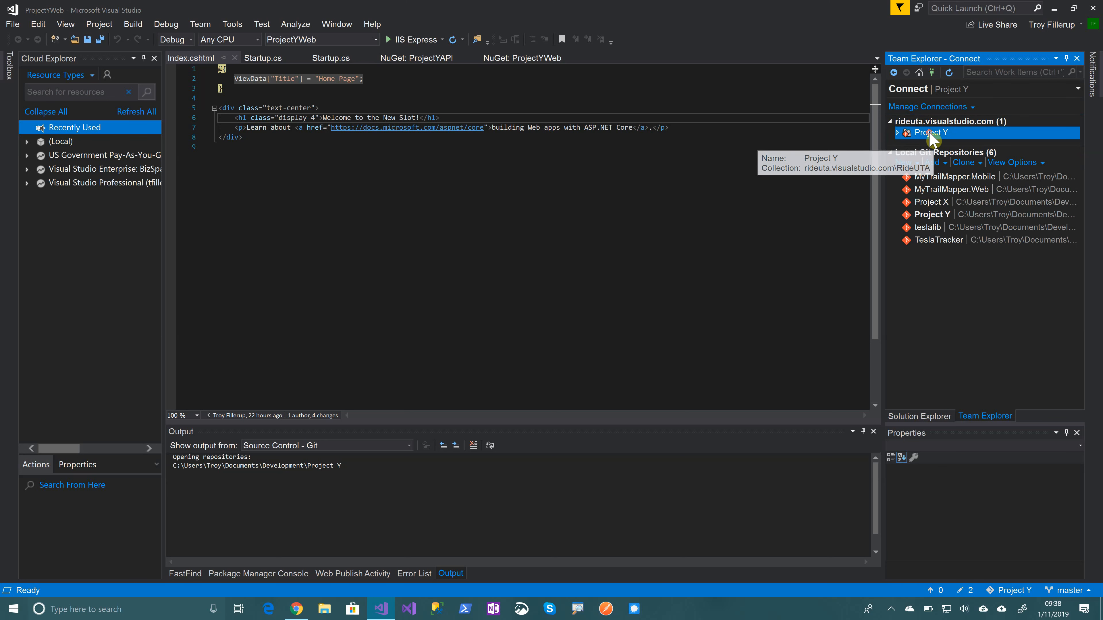
{"action": "double_click", "coordinate": [940, 147]}
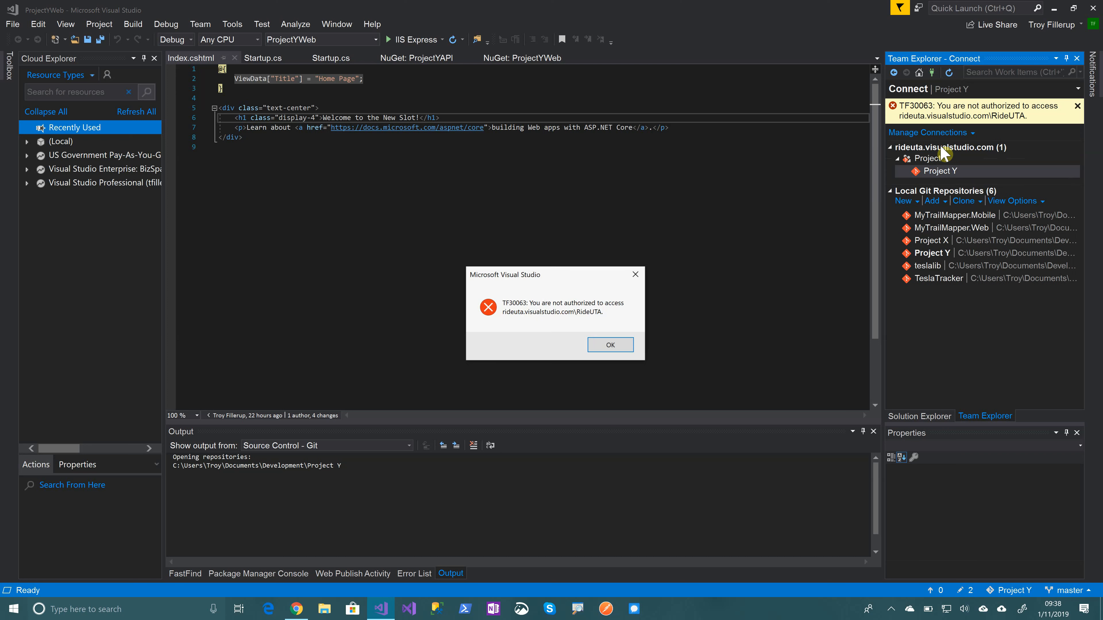
{"action": "left_click", "coordinate": [611, 344]}
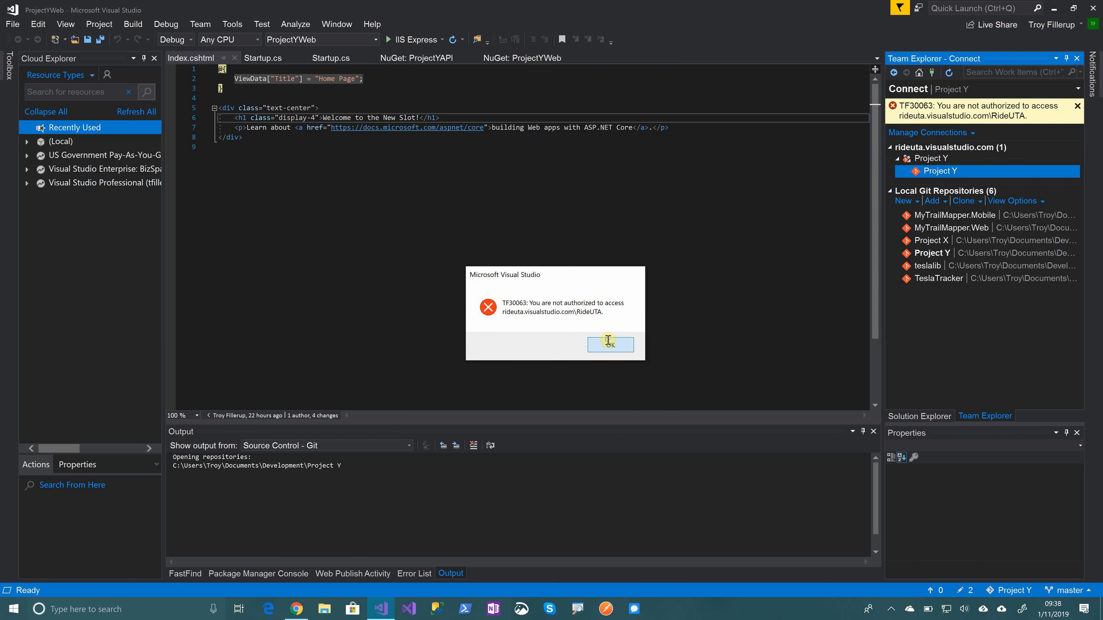
Connect Team Explorer to Project Y under rideuta.visualstudio.com, using the Microsoft account on the rideuta.com domain
{"action": "left_click", "coordinate": [927, 93]}
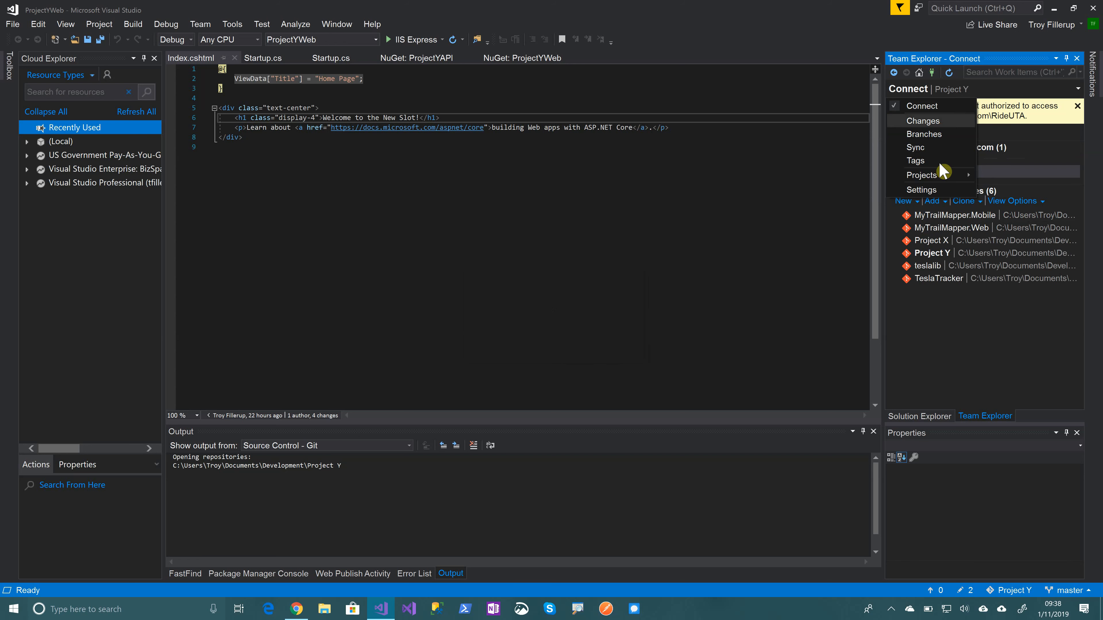
{"action": "mouse_move", "coordinate": [944, 175]}
{"action": "left_click", "coordinate": [823, 178]}
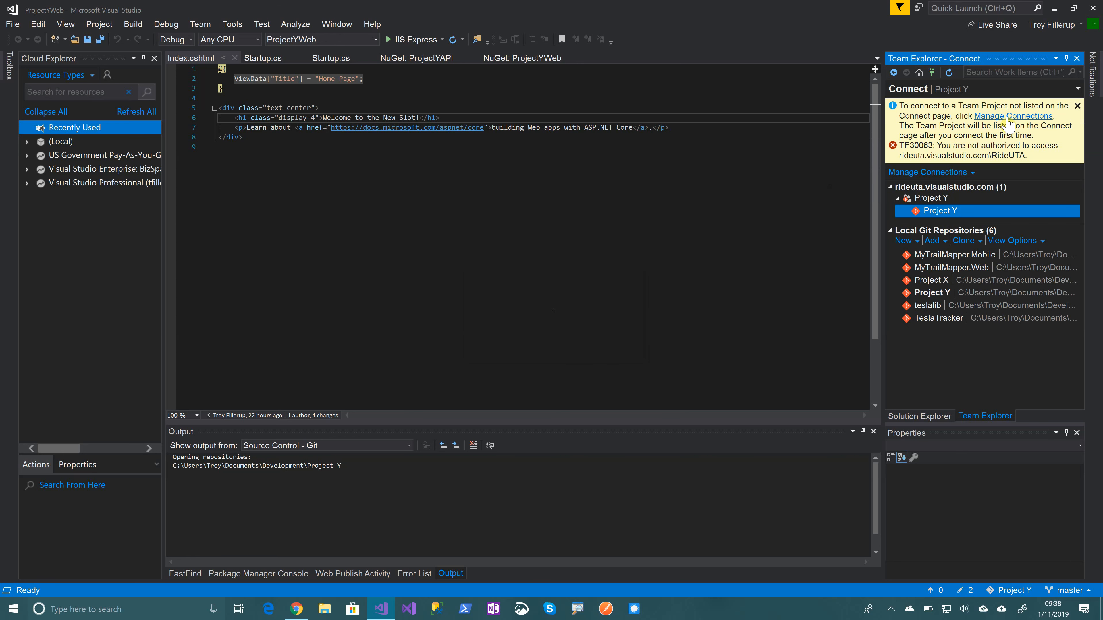
{"action": "left_click", "coordinate": [1008, 116]}
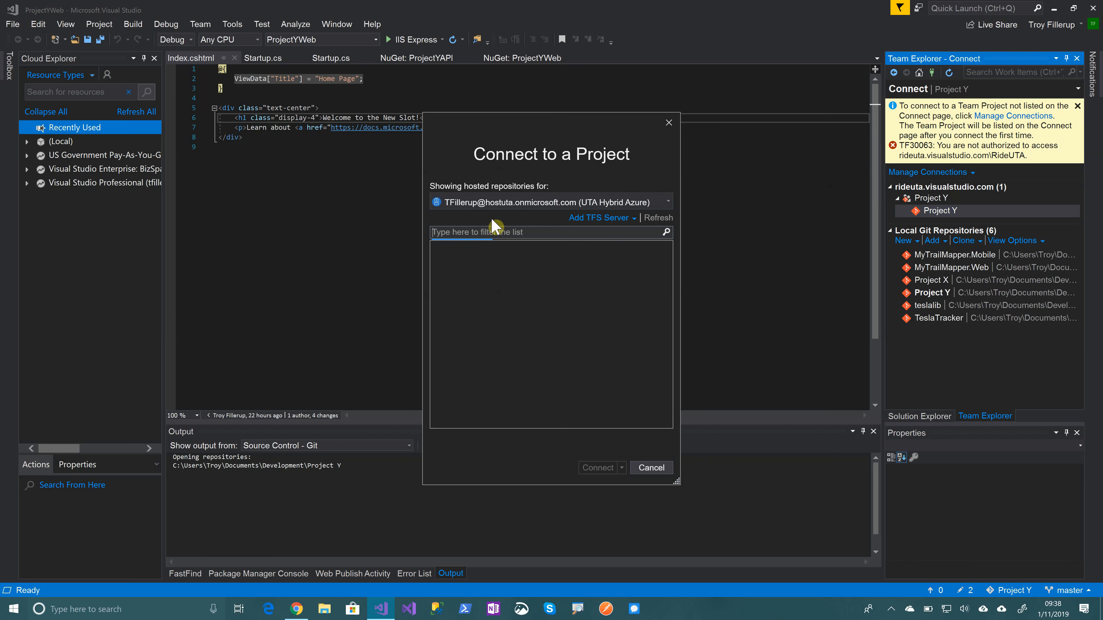
{"action": "left_click", "coordinate": [669, 203]}
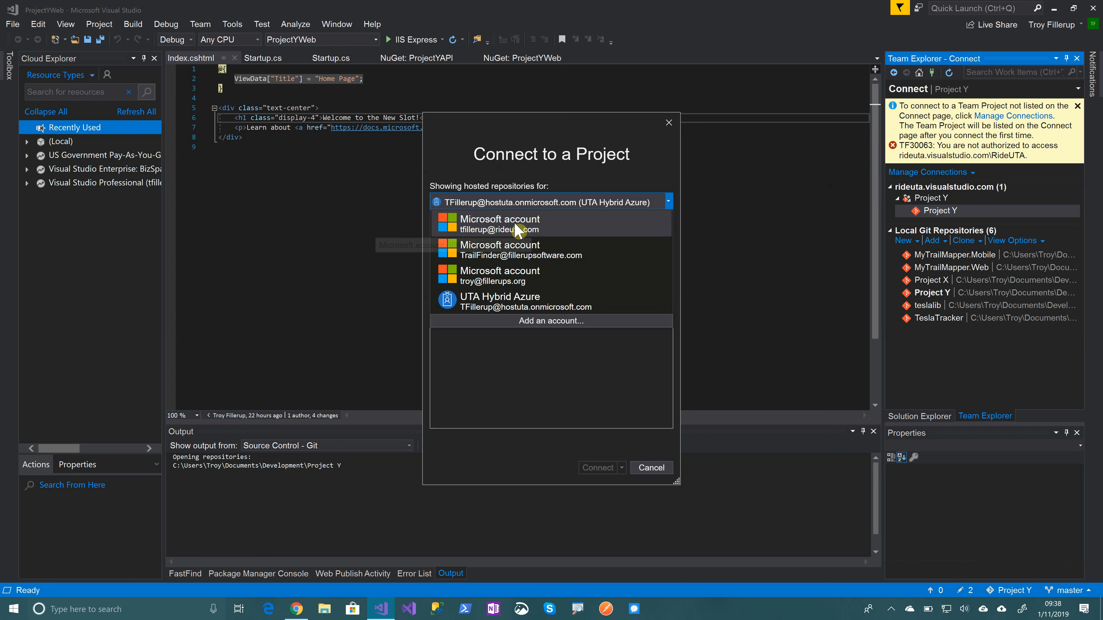
{"action": "left_click", "coordinate": [513, 230]}
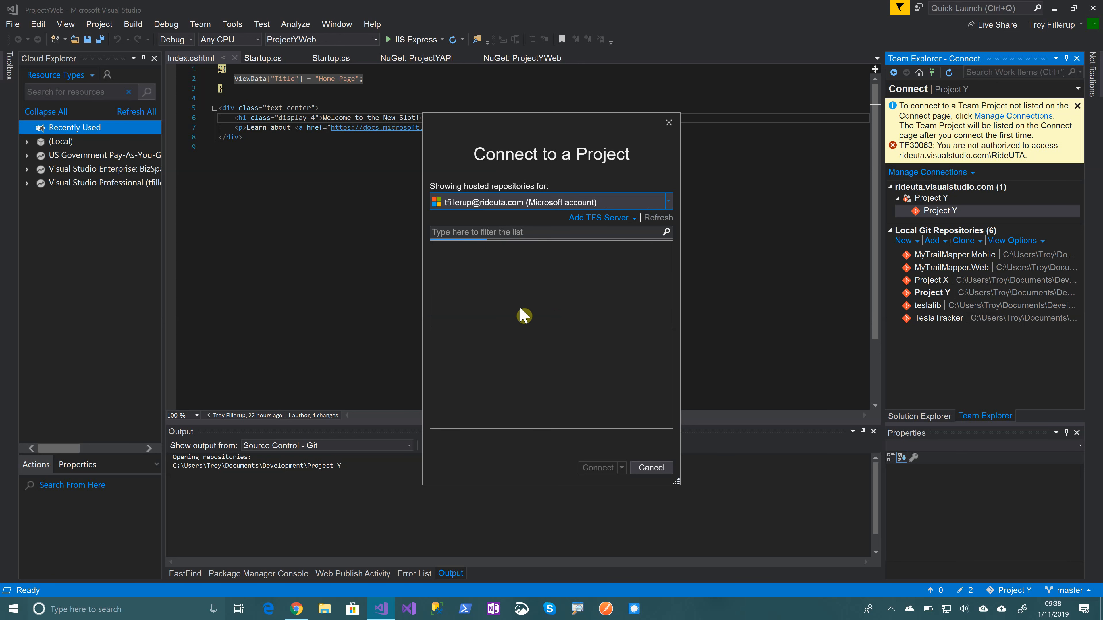
{"action": "left_click", "coordinate": [489, 250]}
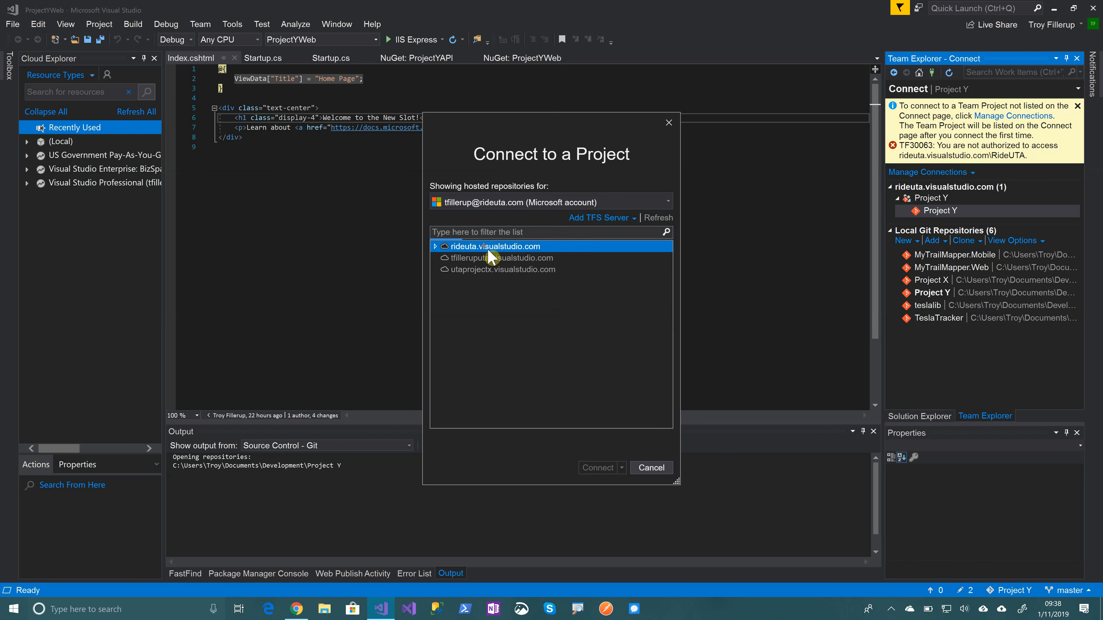
{"action": "left_click", "coordinate": [485, 340]}
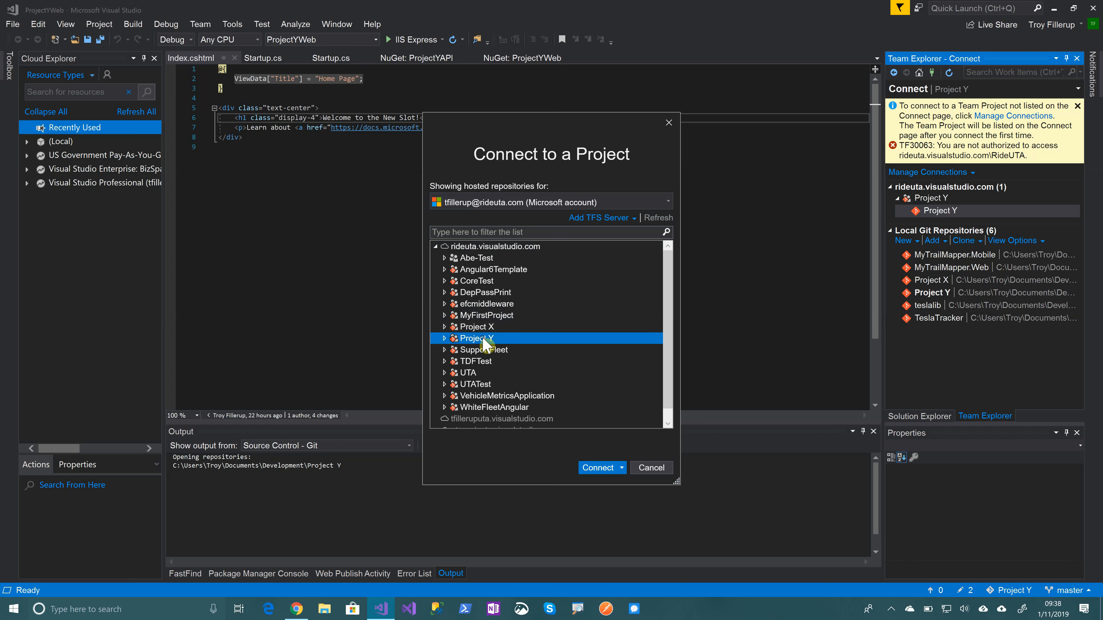
{"action": "left_click", "coordinate": [599, 468]}
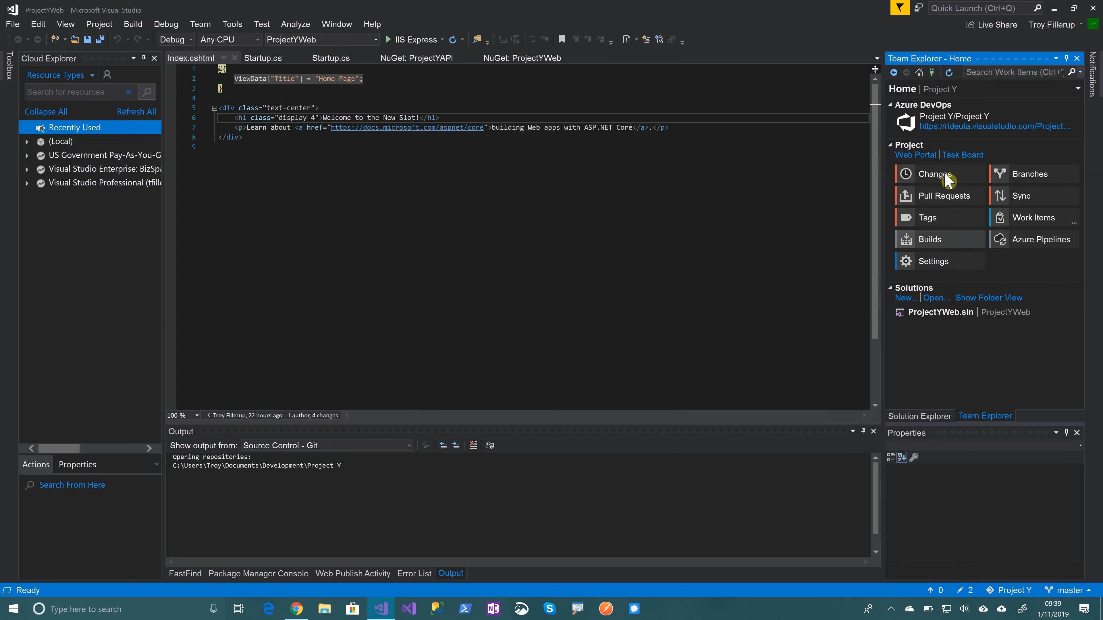
Show the repository's pending changes and replace "New Slot" with "Super App" in the Index.cshtml welcome heading
{"action": "left_click", "coordinate": [927, 183]}
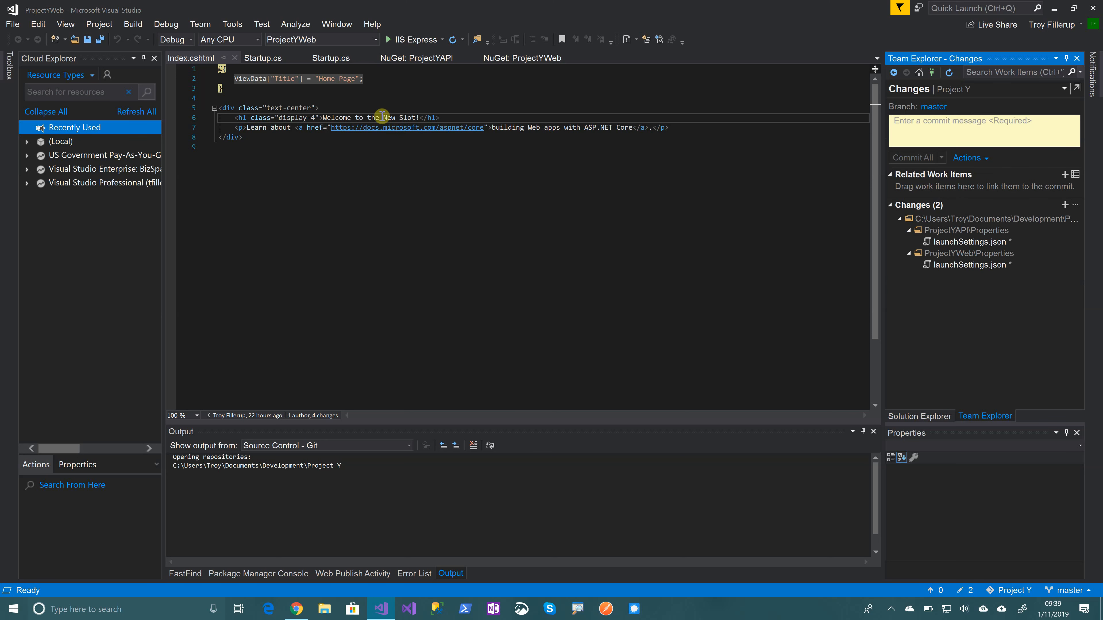
{"action": "left_click_drag", "start_coordinate": [384, 116], "coordinate": [416, 117]}
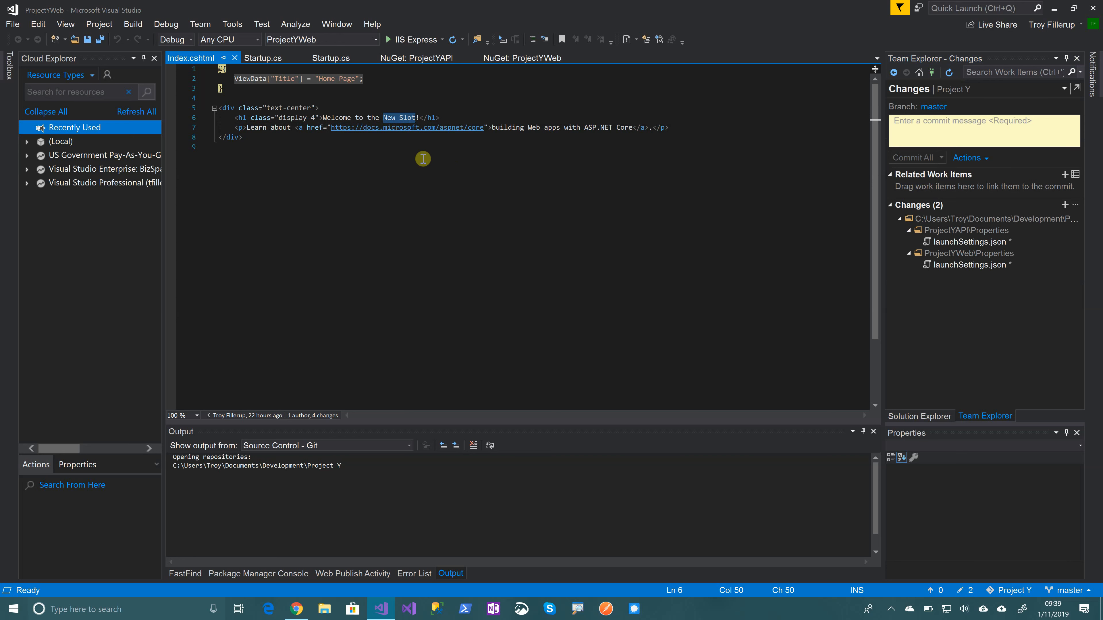
{"action": "type", "text": "Super"}
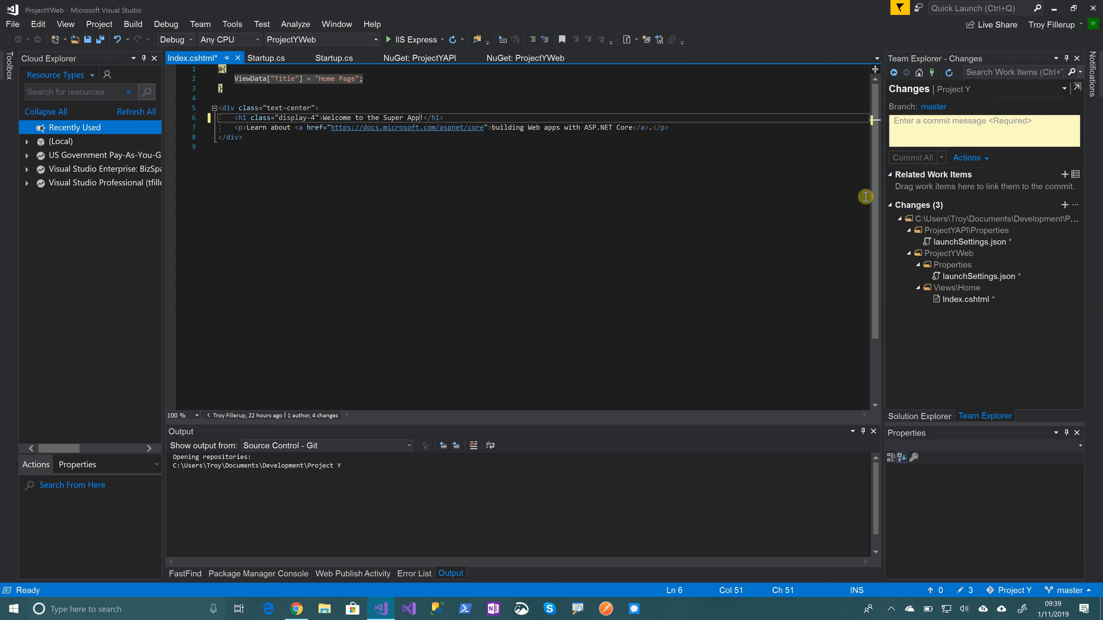
Look up the new task's ID in the browser's work items list and add work item 1187 to the pending commit
{"action": "mouse_move", "coordinate": [937, 93]}
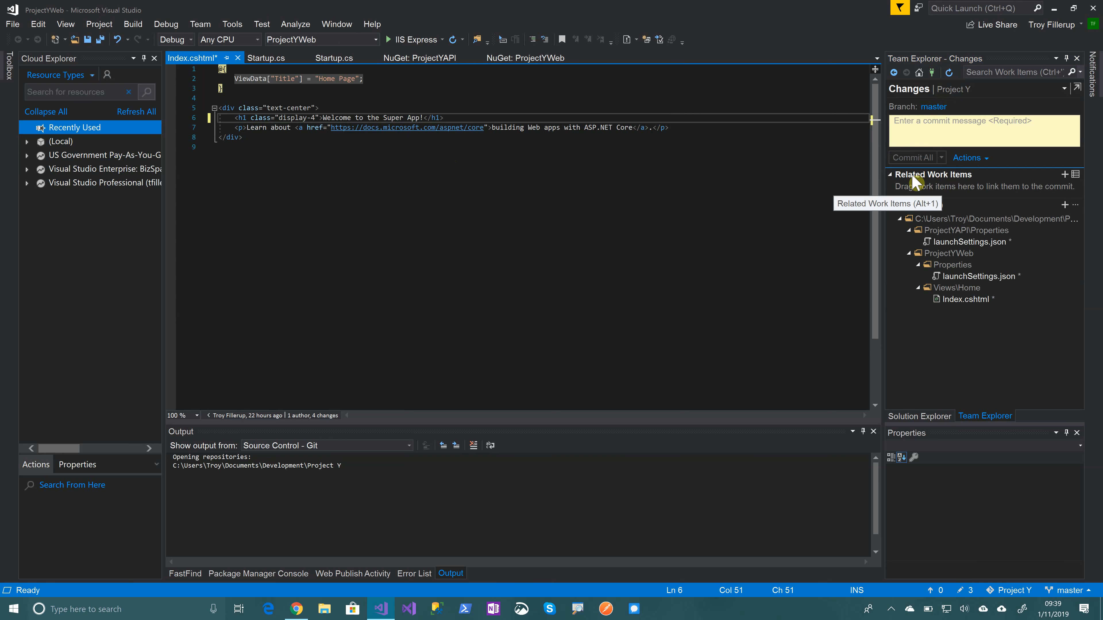
{"action": "left_click", "coordinate": [1065, 175]}
{"action": "left_click", "coordinate": [980, 187]}
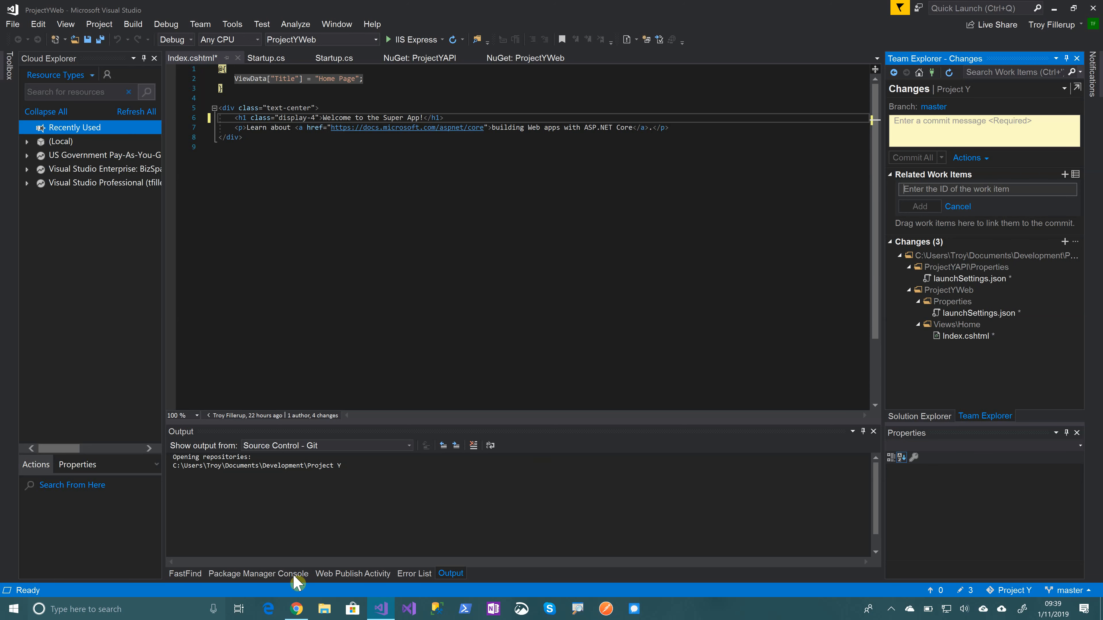
{"action": "left_click", "coordinate": [303, 616]}
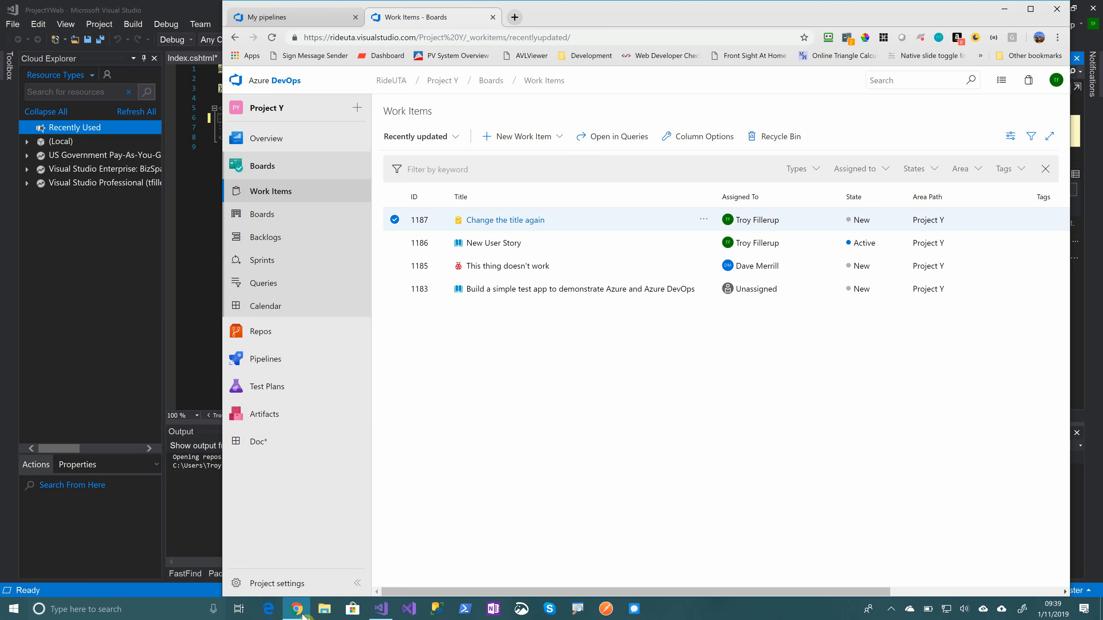
{"action": "left_click", "coordinate": [1004, 8]}
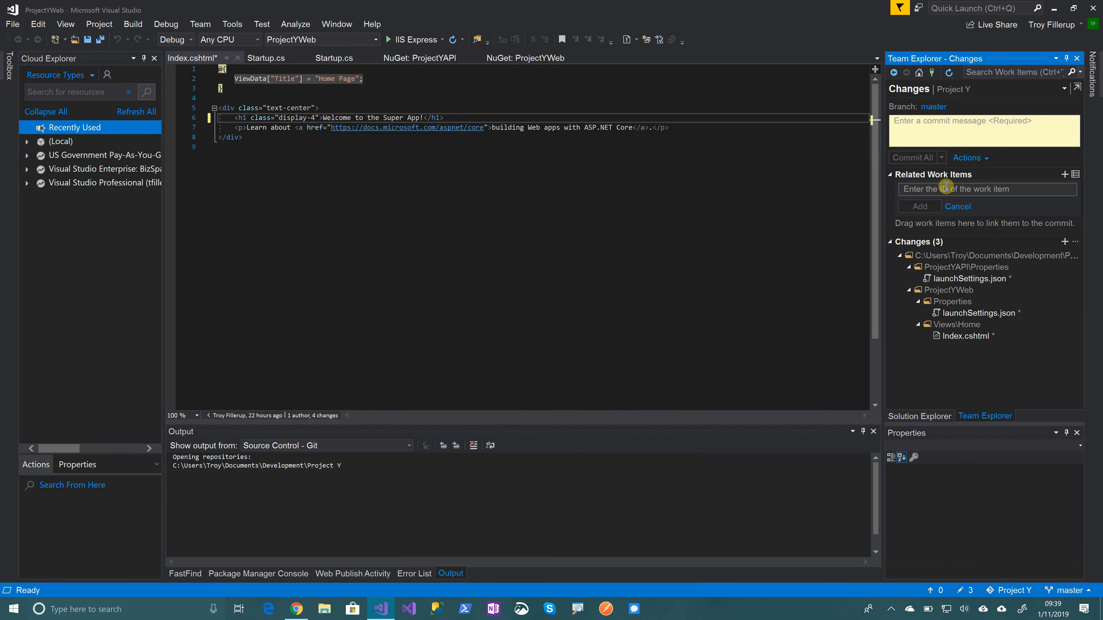
{"action": "left_click", "coordinate": [945, 188]}
{"action": "type", "text": "1"}
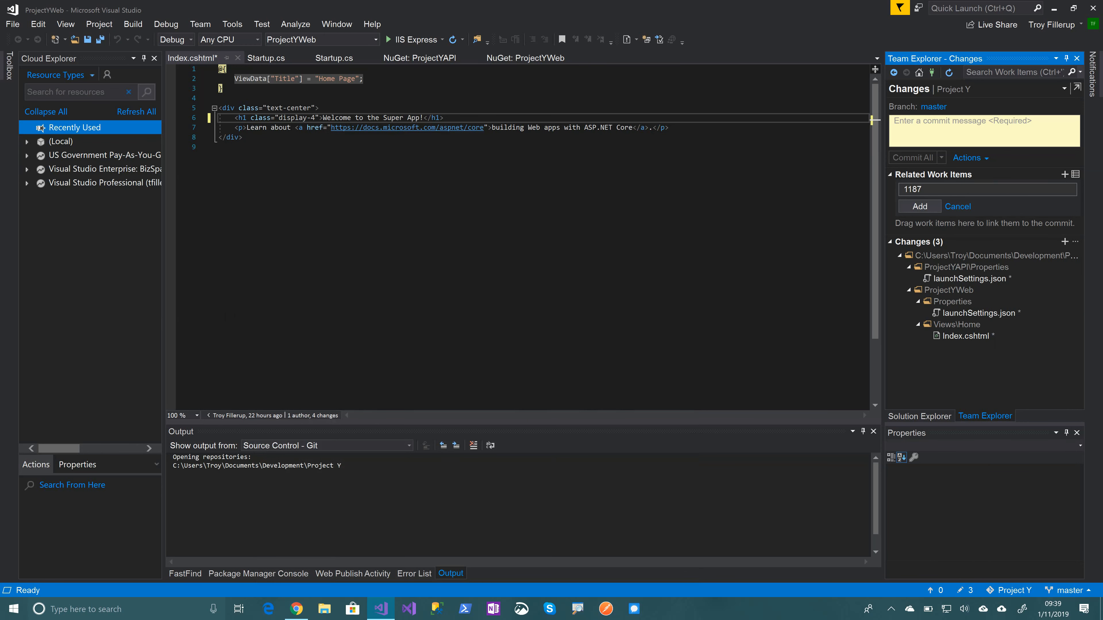
{"action": "type", "text": "187"}
{"action": "key", "text": "Return"}
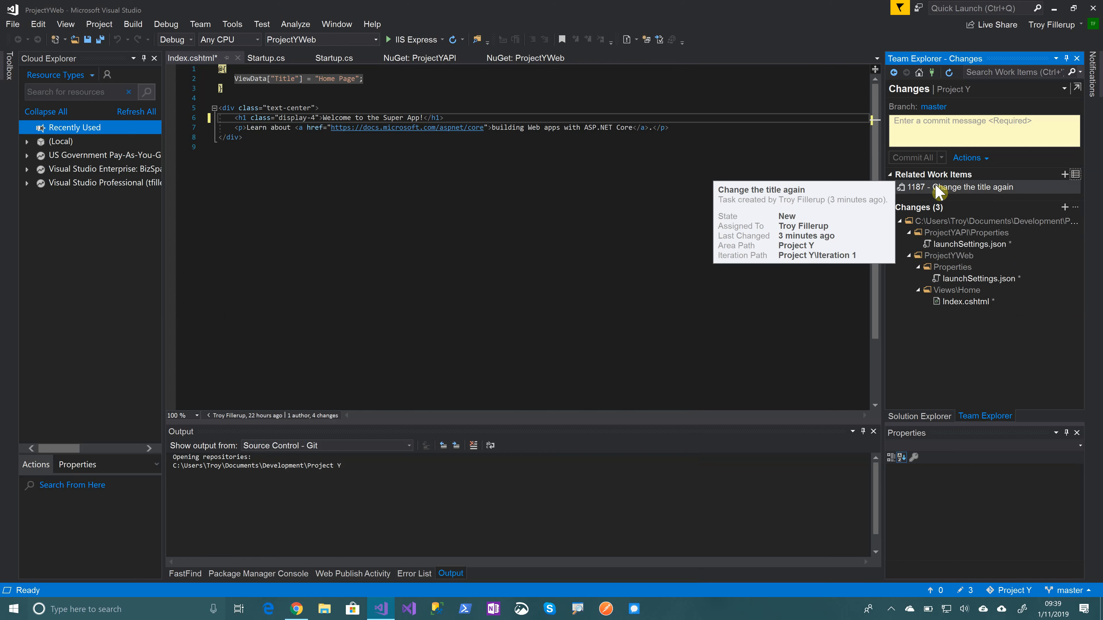
{"action": "left_click", "coordinate": [924, 188]}
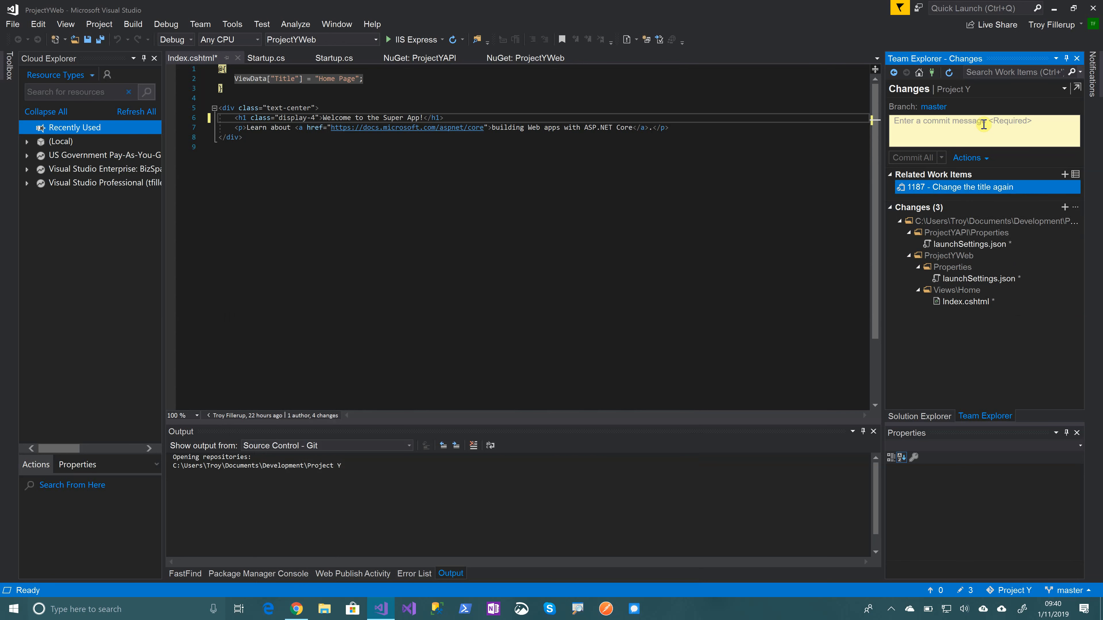
Commit all changes and sync with the message "Changed the title to a new one", saving Index.cshtml
{"action": "left_click", "coordinate": [981, 136]}
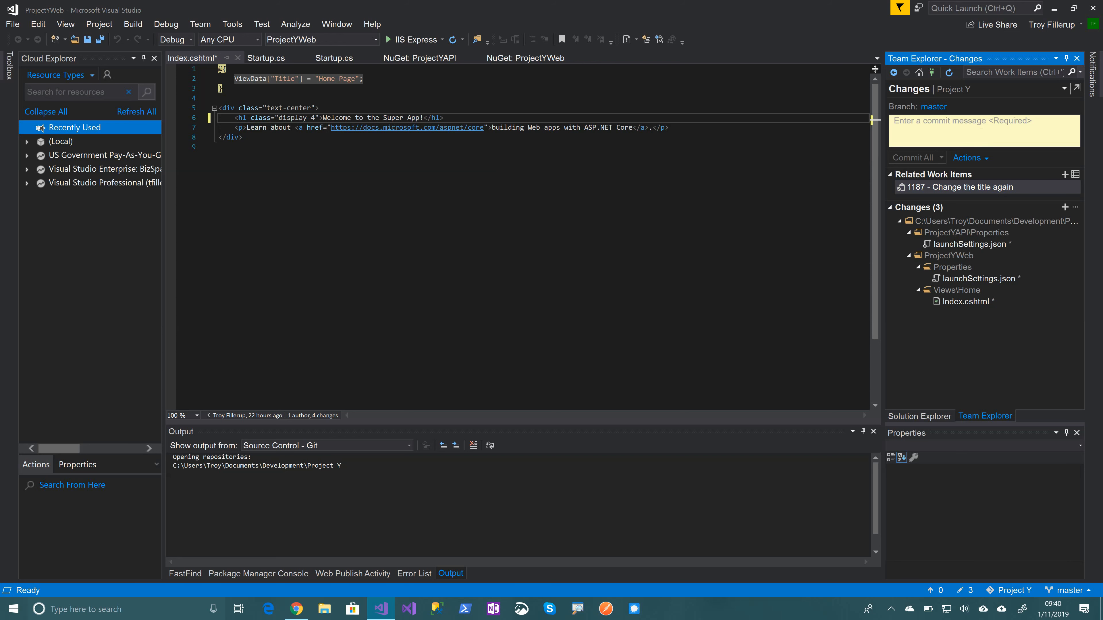
{"action": "type", "text": "Changedth"}
{"action": "key", "text": "BackSpace"}
{"action": "key", "text": "BackSpace"}
{"action": "key", "text": "BackSpace"}
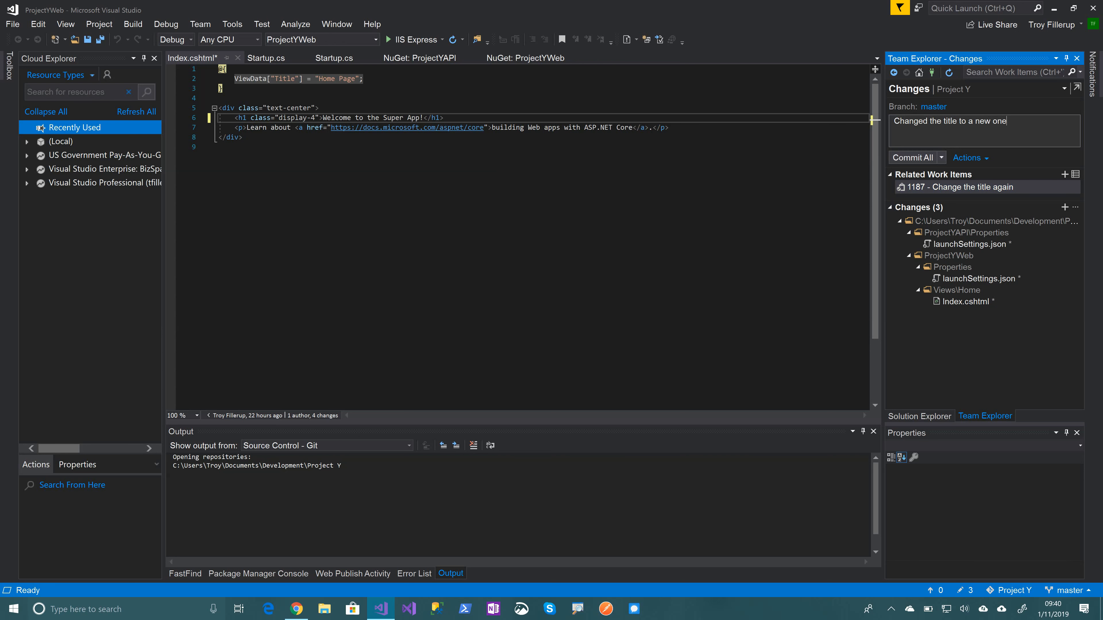
{"action": "left_click", "coordinate": [942, 158]}
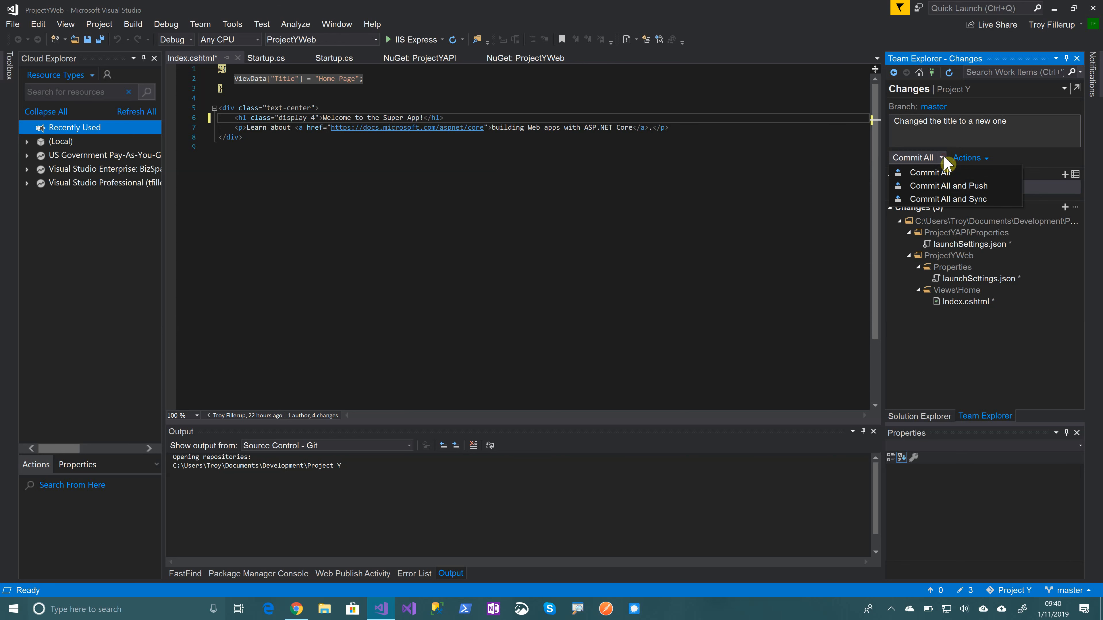
{"action": "left_click", "coordinate": [946, 197]}
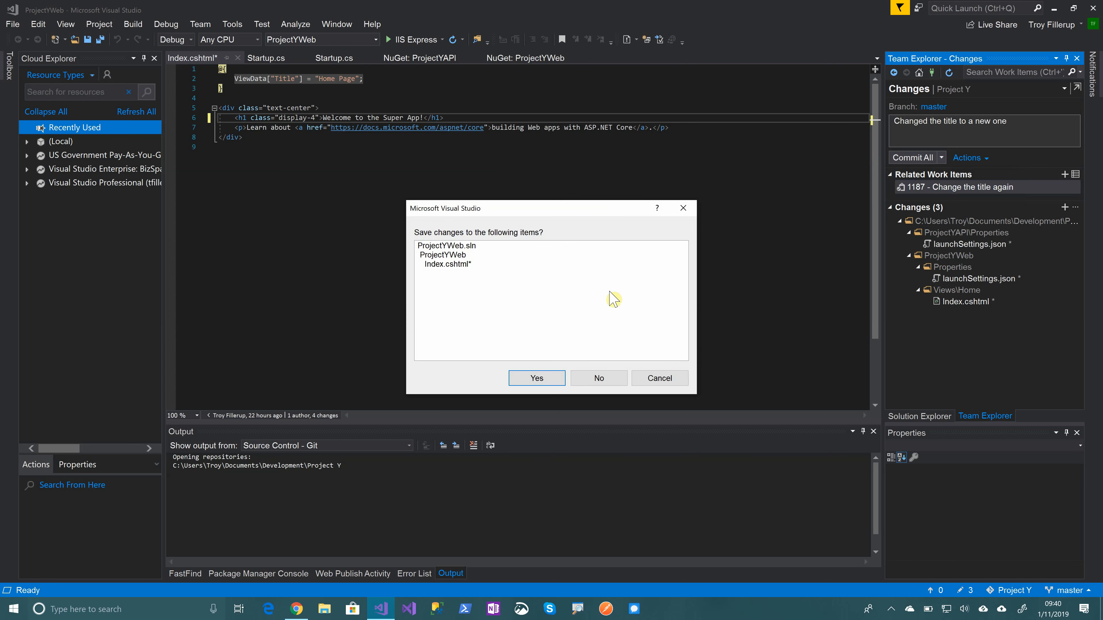
{"action": "left_click", "coordinate": [527, 378]}
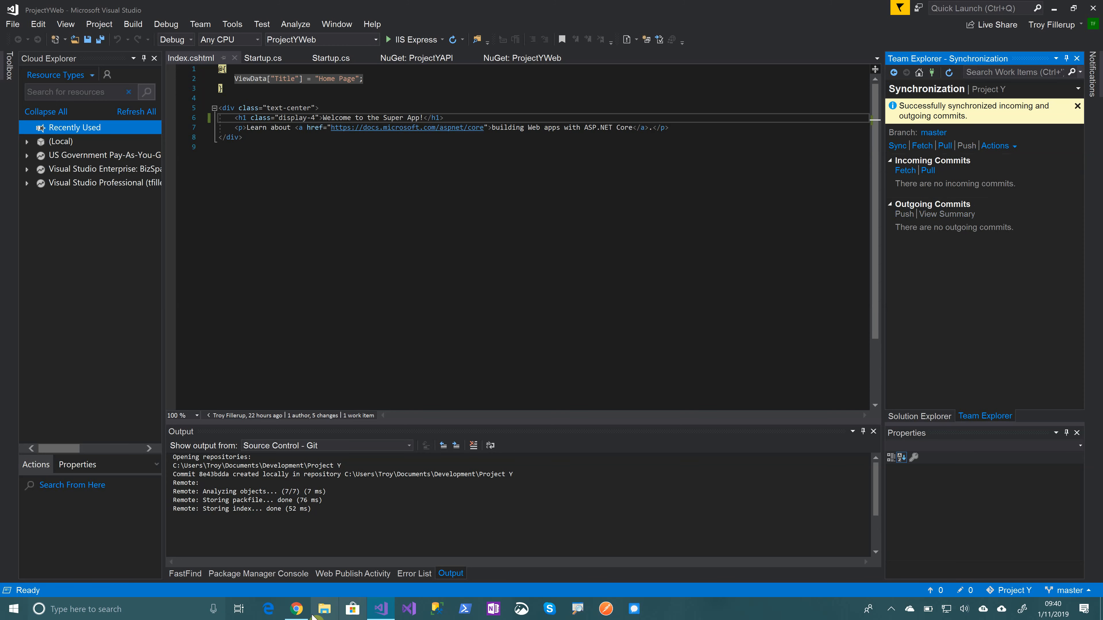
Switch to Azure DevOps in the browser, refresh task 1187 "Change the title again", and view its linked commit
{"action": "left_click", "coordinate": [297, 609]}
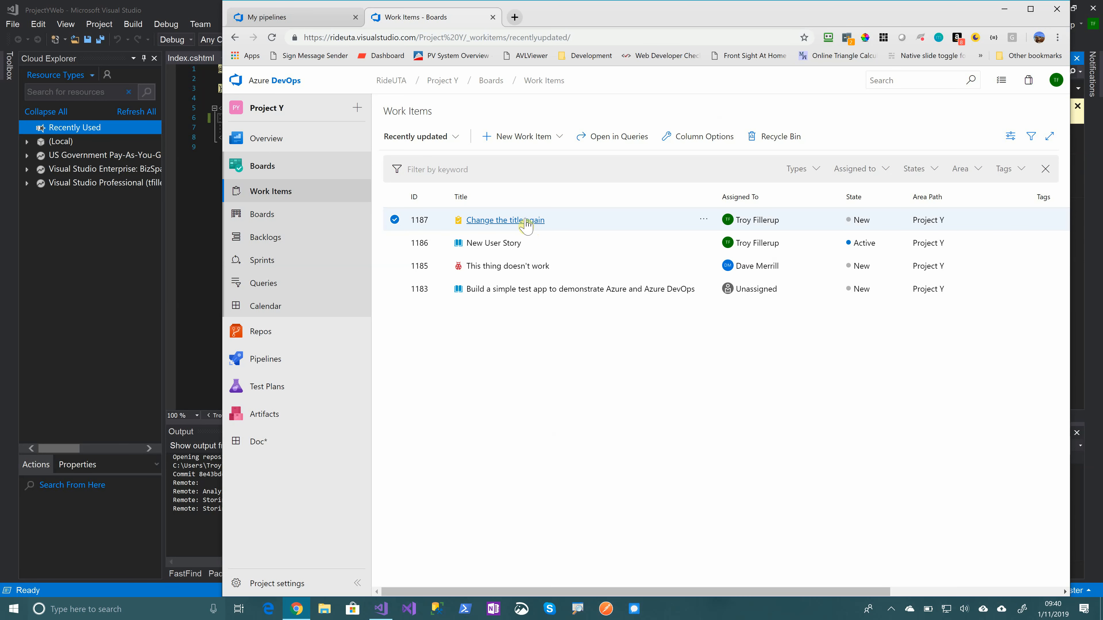
{"action": "left_click", "coordinate": [527, 225]}
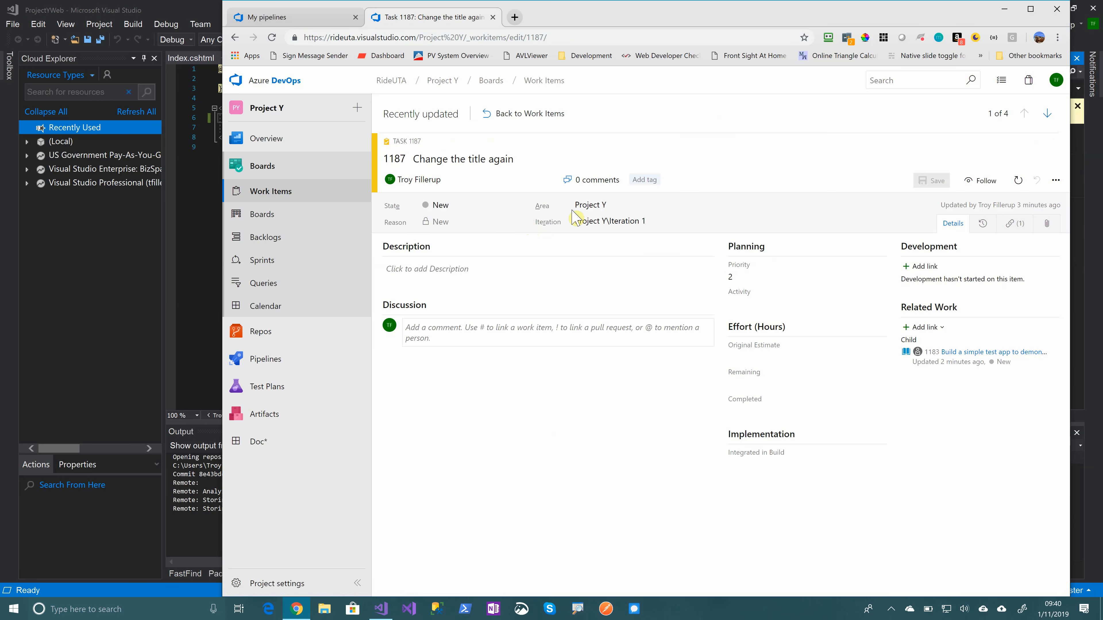
{"action": "left_click", "coordinate": [1019, 181]}
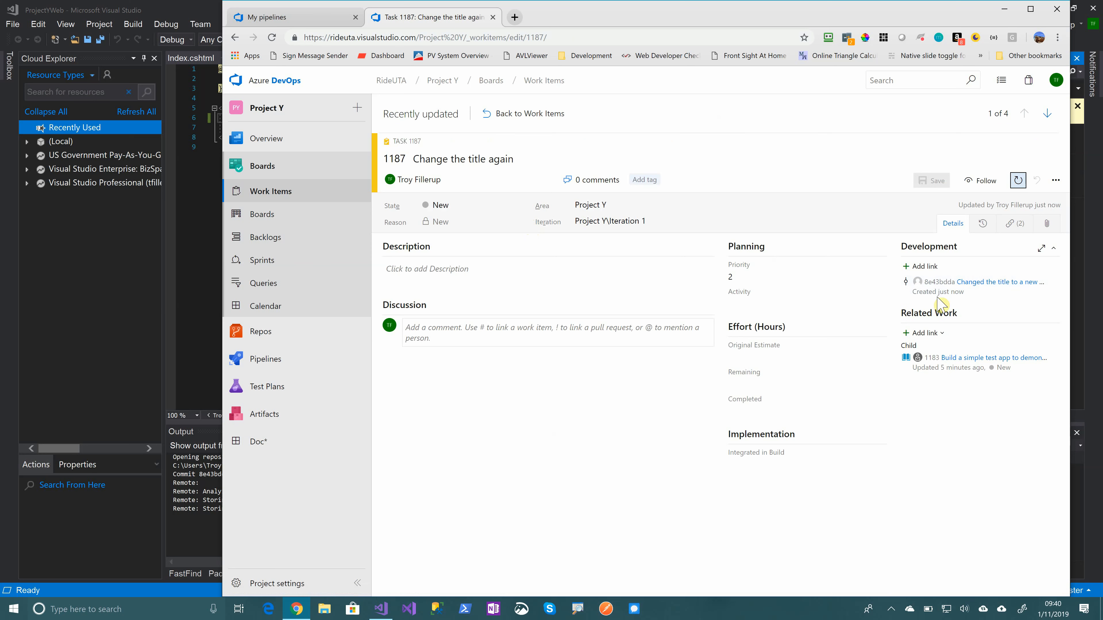
{"action": "left_click", "coordinate": [985, 282]}
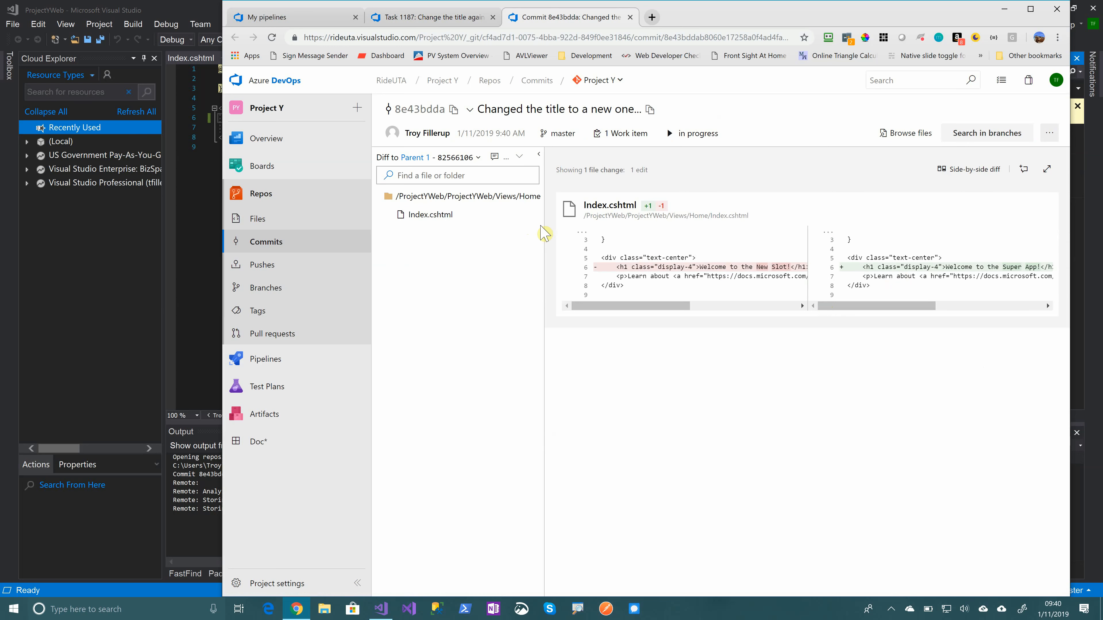
Open the commit's associated work item and examine that task's history
{"action": "left_click", "coordinate": [625, 133]}
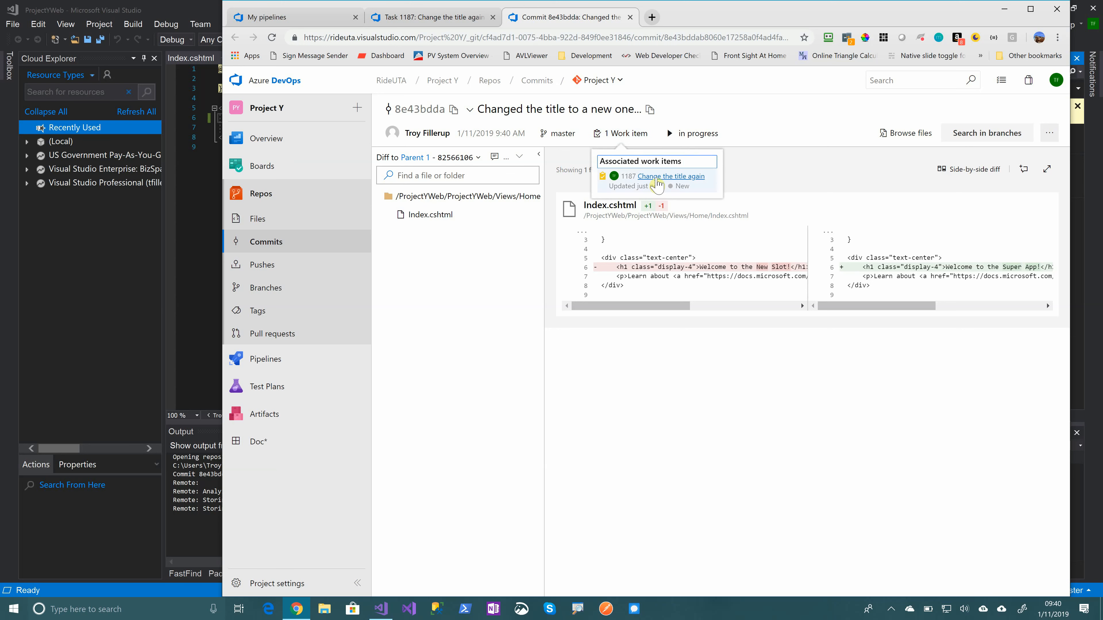
{"action": "left_click", "coordinate": [656, 183]}
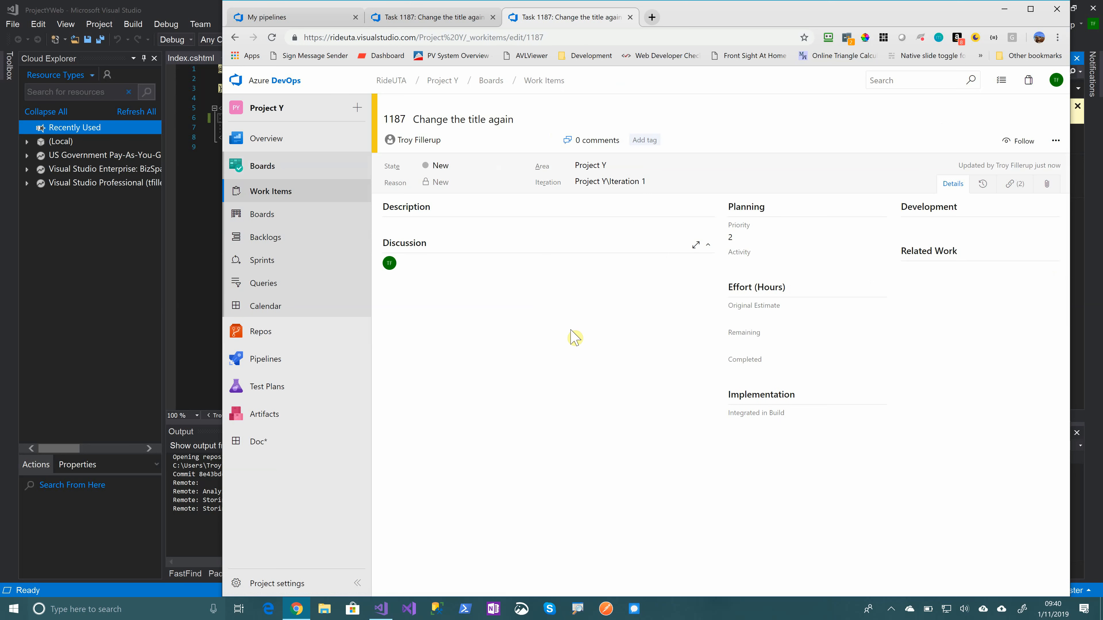
{"action": "left_click", "coordinate": [985, 187]}
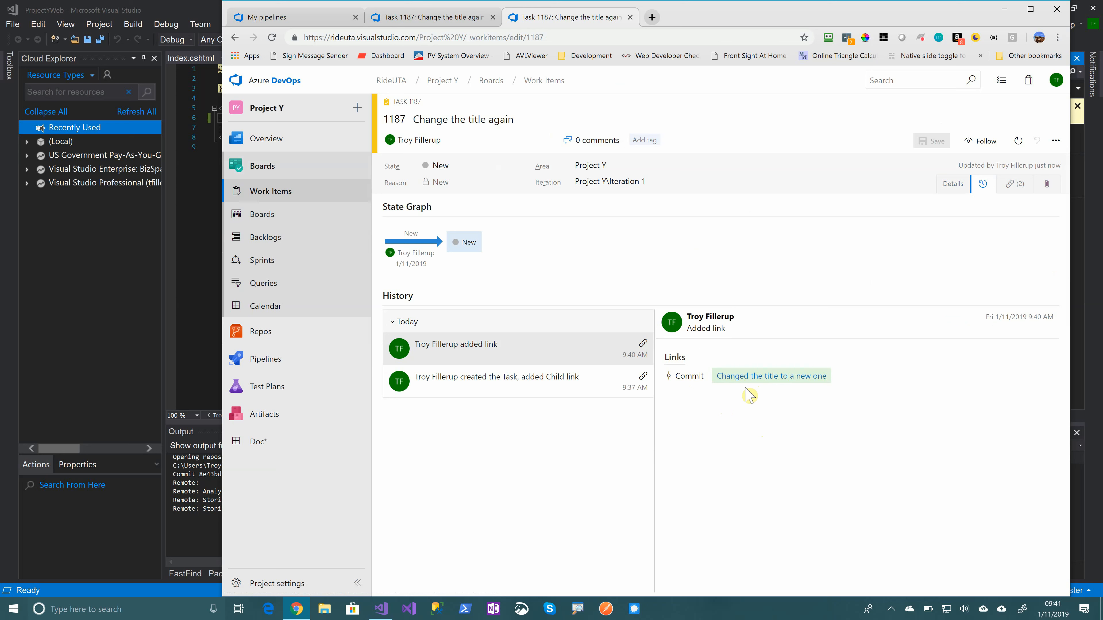
Set the state of task 1187 to Closed and save it
{"action": "left_click", "coordinate": [520, 167]}
{"action": "left_click", "coordinate": [464, 196]}
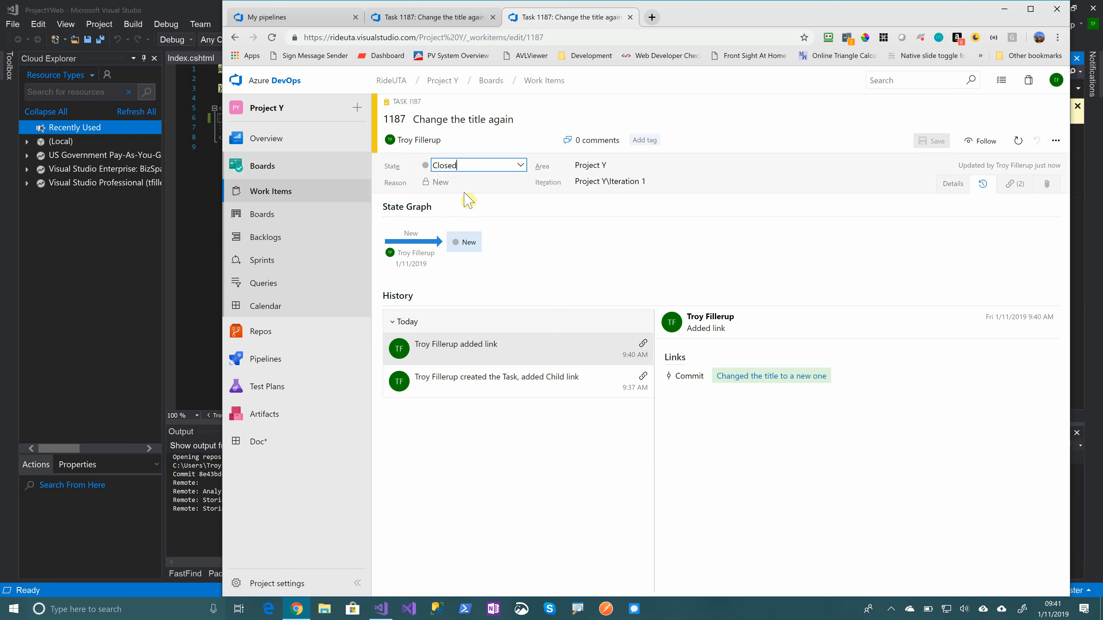
{"action": "left_click", "coordinate": [929, 143]}
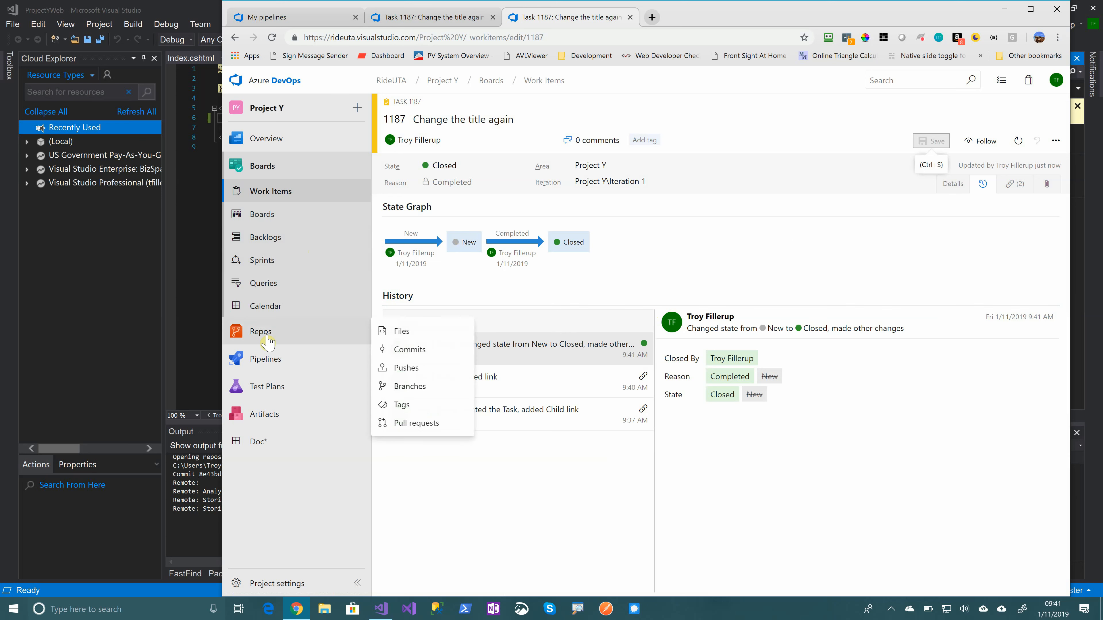
Open the Project Y Build Pipeline and check the details of its queued build #20190111.1
{"action": "mouse_move", "coordinate": [264, 359]}
{"action": "left_click", "coordinate": [416, 361]}
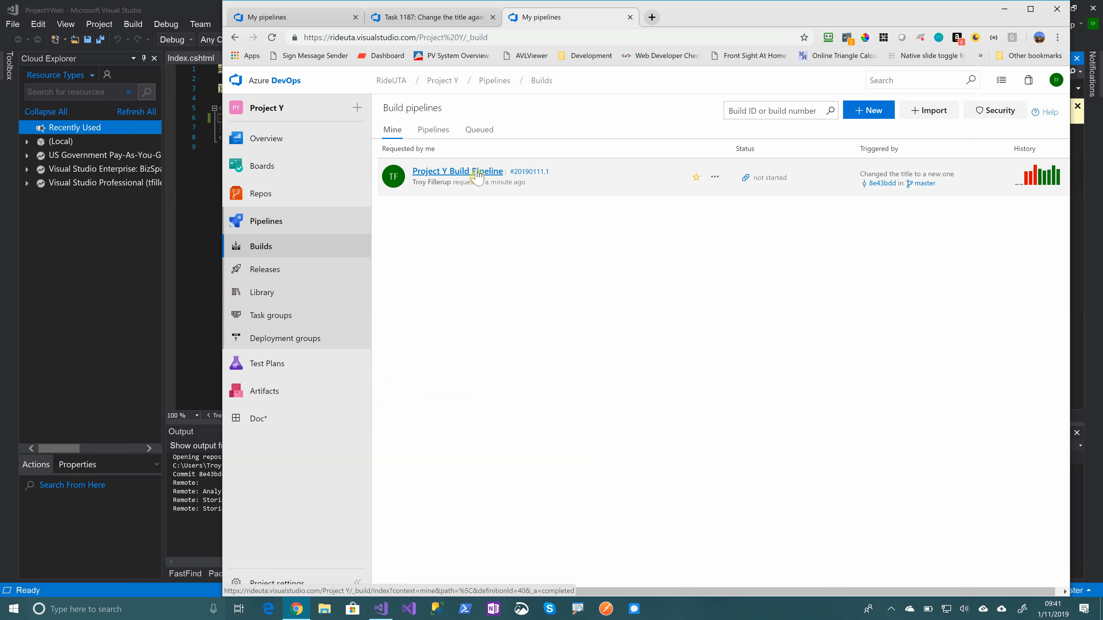
{"action": "left_click", "coordinate": [477, 173]}
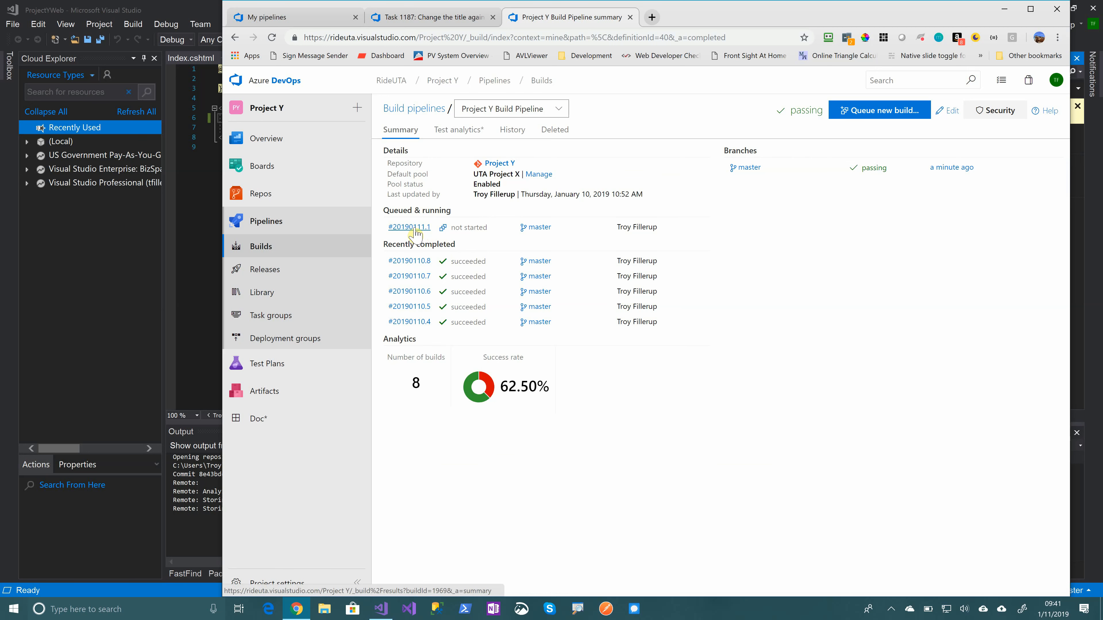
{"action": "left_click", "coordinate": [411, 227]}
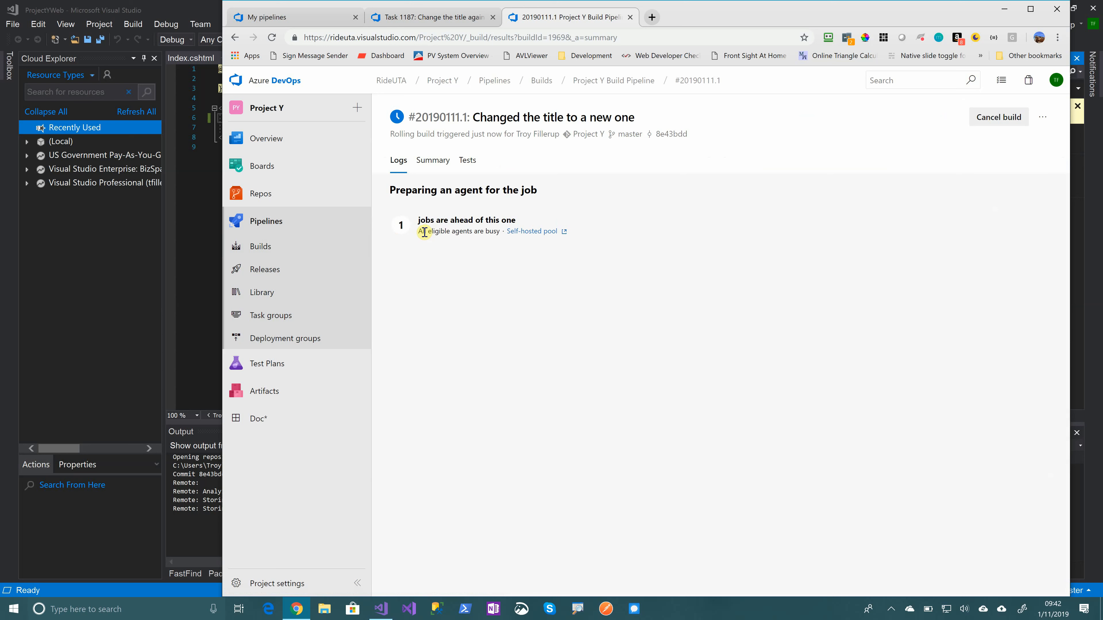
{"action": "left_click_drag", "start_coordinate": [474, 134], "coordinate": [446, 181]}
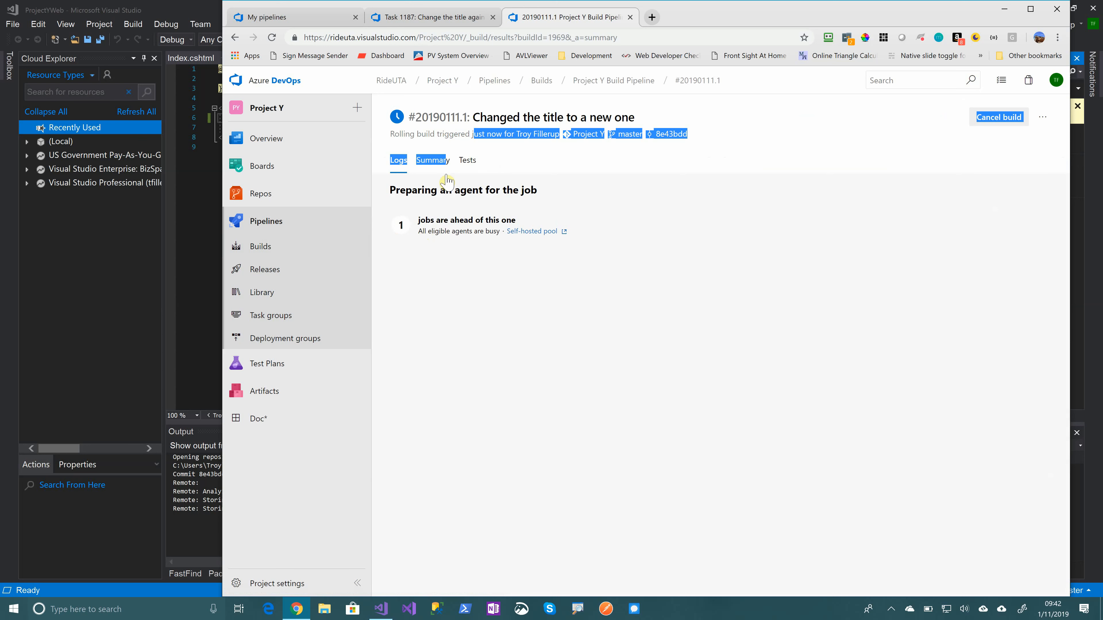
Check the number of build #20190111.1 and view its summary of associated changes and linked work items
{"action": "left_click", "coordinate": [538, 152]}
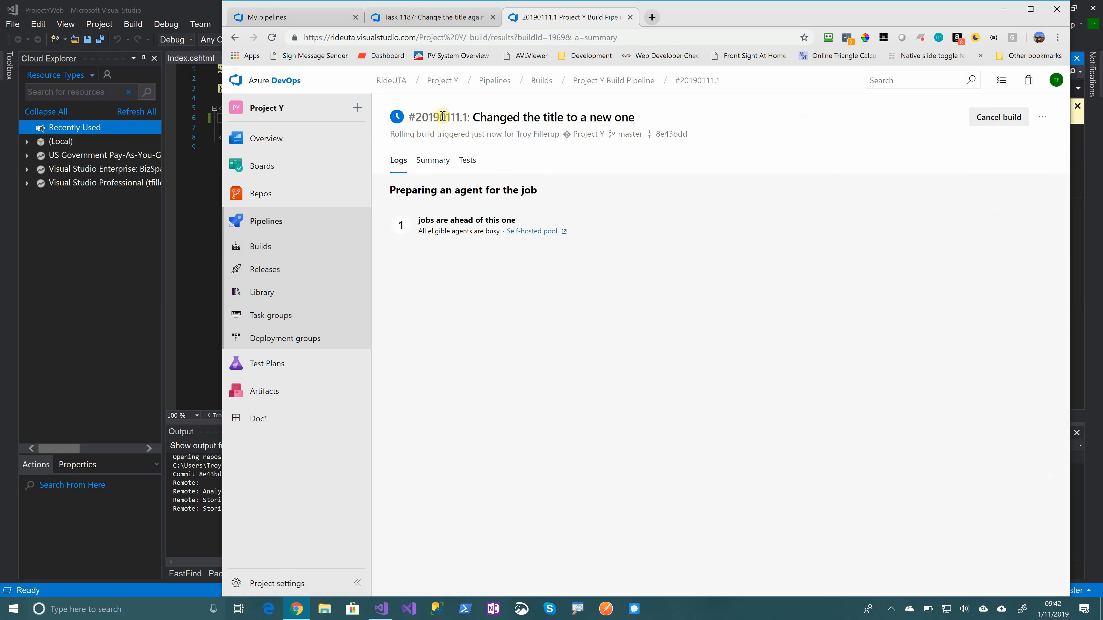
{"action": "left_click_drag", "start_coordinate": [440, 116], "coordinate": [468, 118]}
{"action": "double_click", "coordinate": [469, 118]}
{"action": "left_click", "coordinate": [432, 160]}
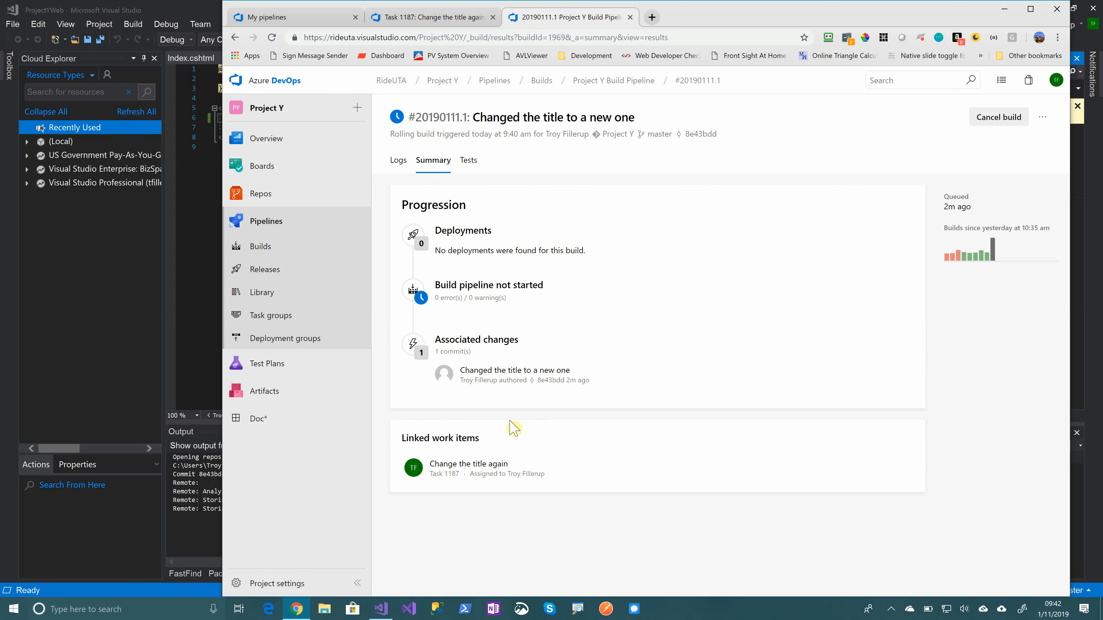
Open Release-4 of the ProjectY Release Pipeline and check the work items and commits in its Publish to QA stage
{"action": "left_click", "coordinate": [256, 272]}
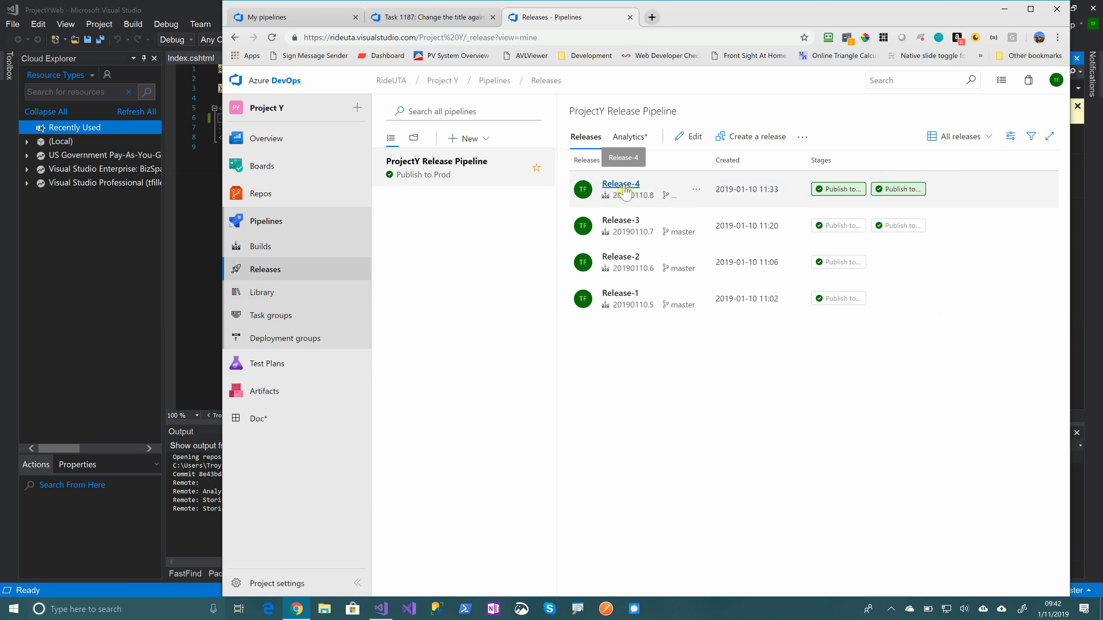
{"action": "left_click", "coordinate": [622, 206]}
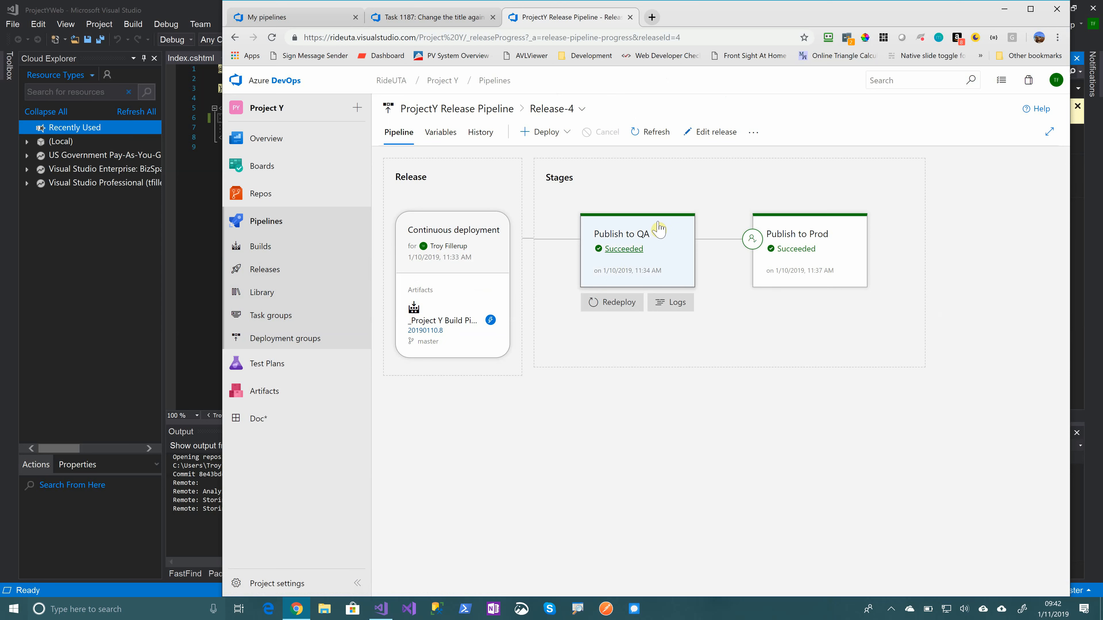
{"action": "left_click", "coordinate": [659, 228]}
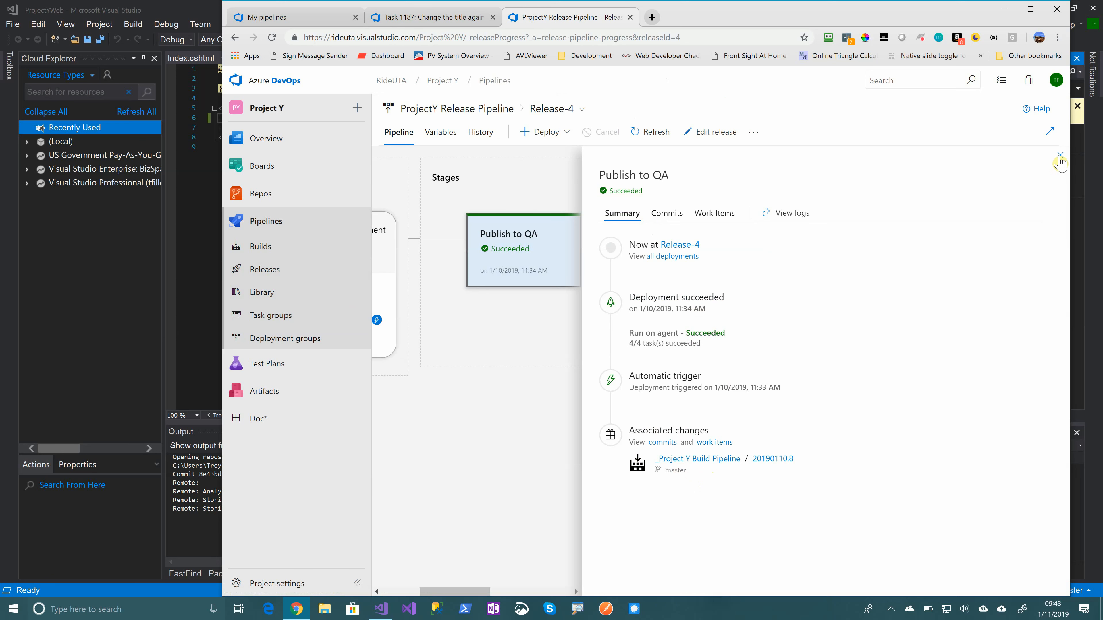
{"action": "left_click", "coordinate": [731, 217]}
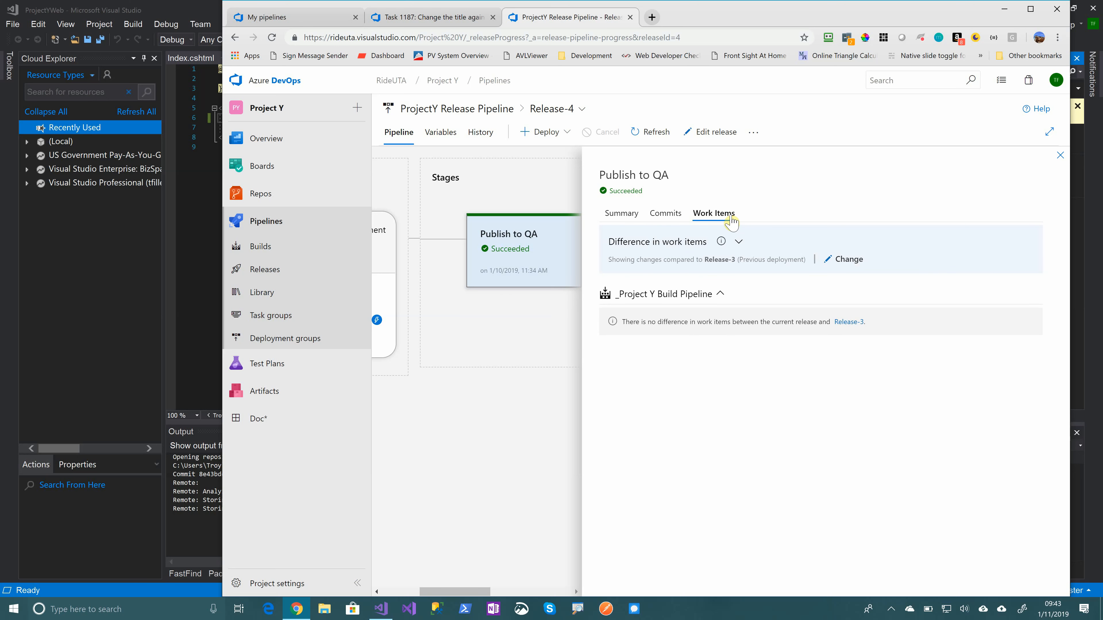
{"action": "left_click", "coordinate": [673, 213]}
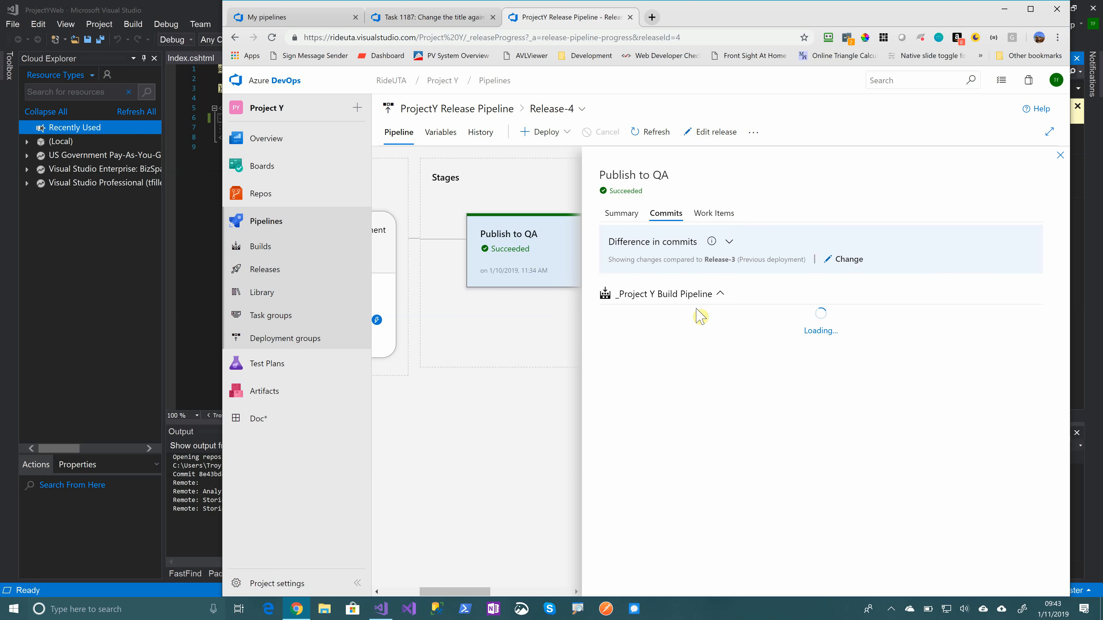
{"action": "left_click", "coordinate": [1060, 156]}
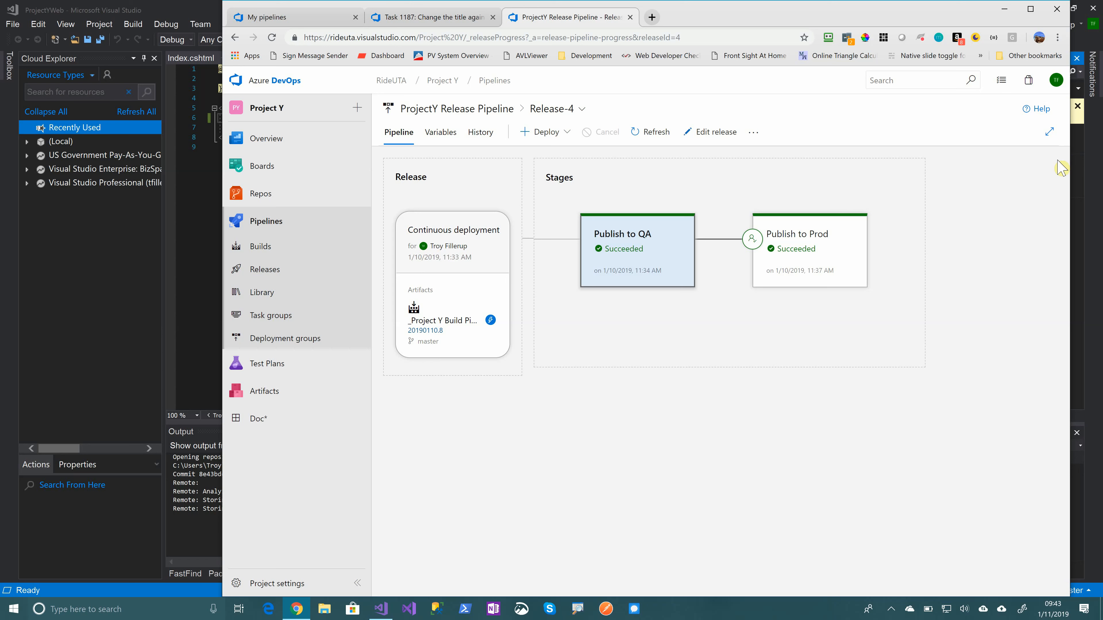
View all deployments made to the Publish to QA stage and return to Release-4
{"action": "left_click", "coordinate": [700, 37]}
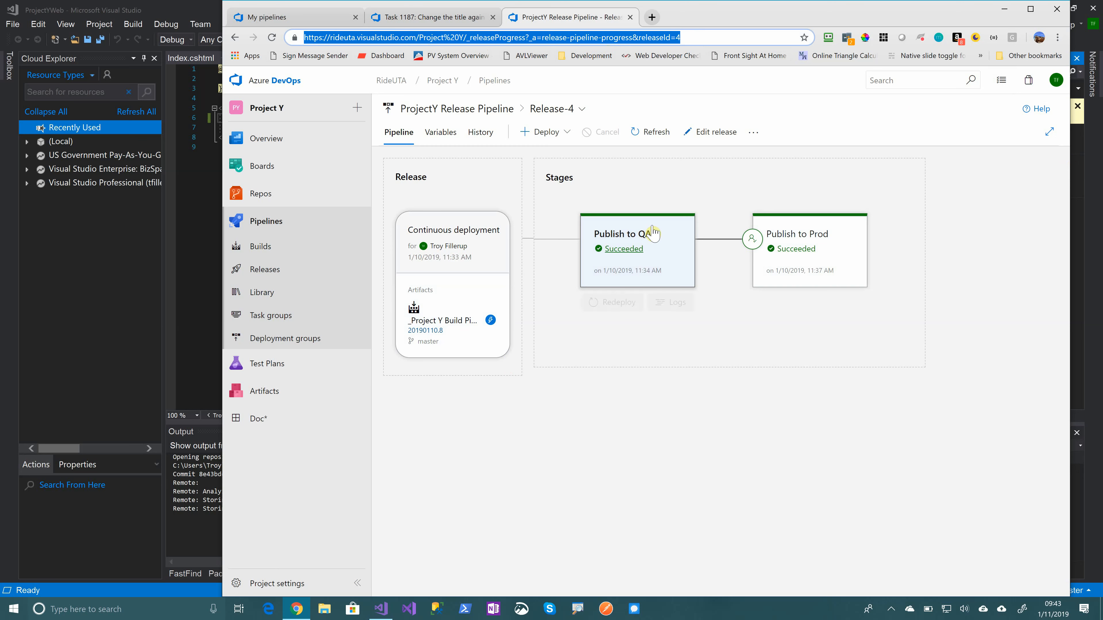
{"action": "left_click", "coordinate": [652, 241]}
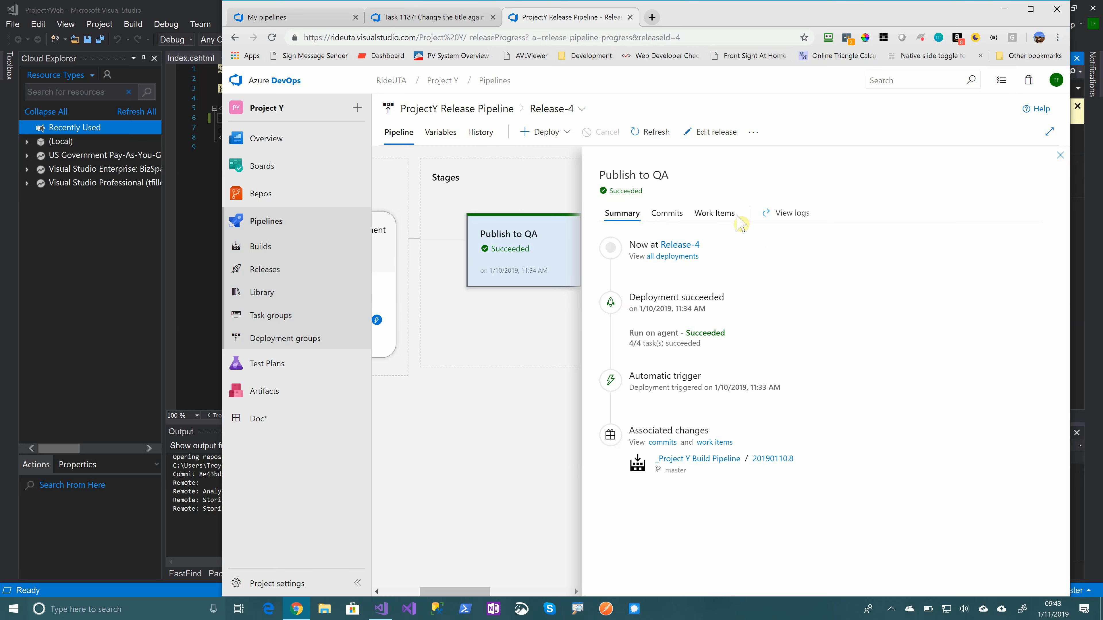
{"action": "left_click", "coordinate": [676, 256]}
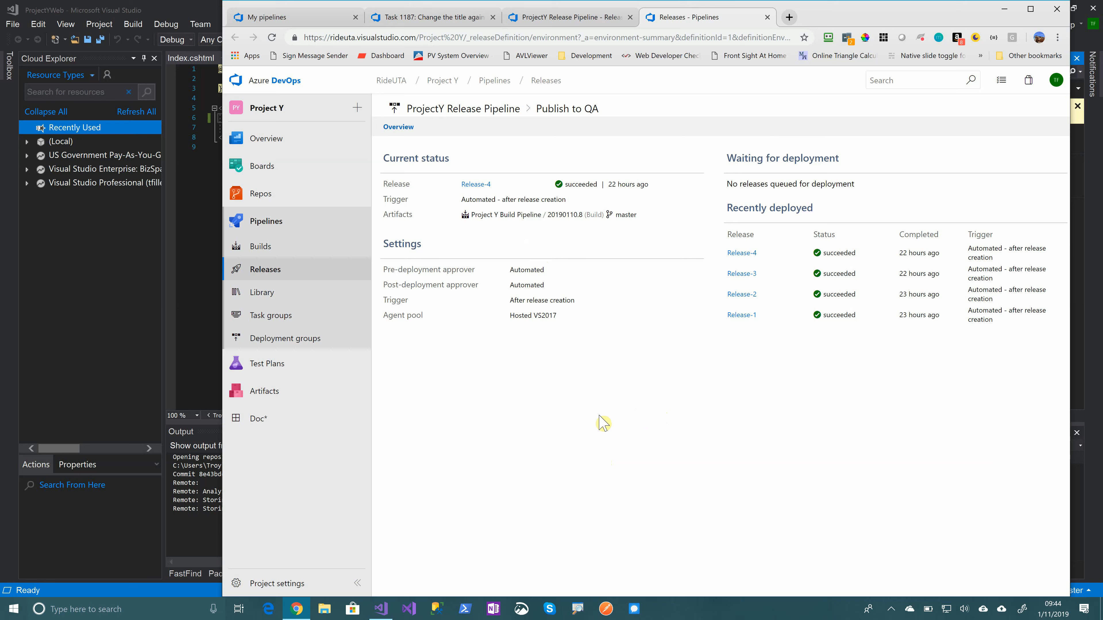
{"action": "left_click", "coordinate": [767, 17]}
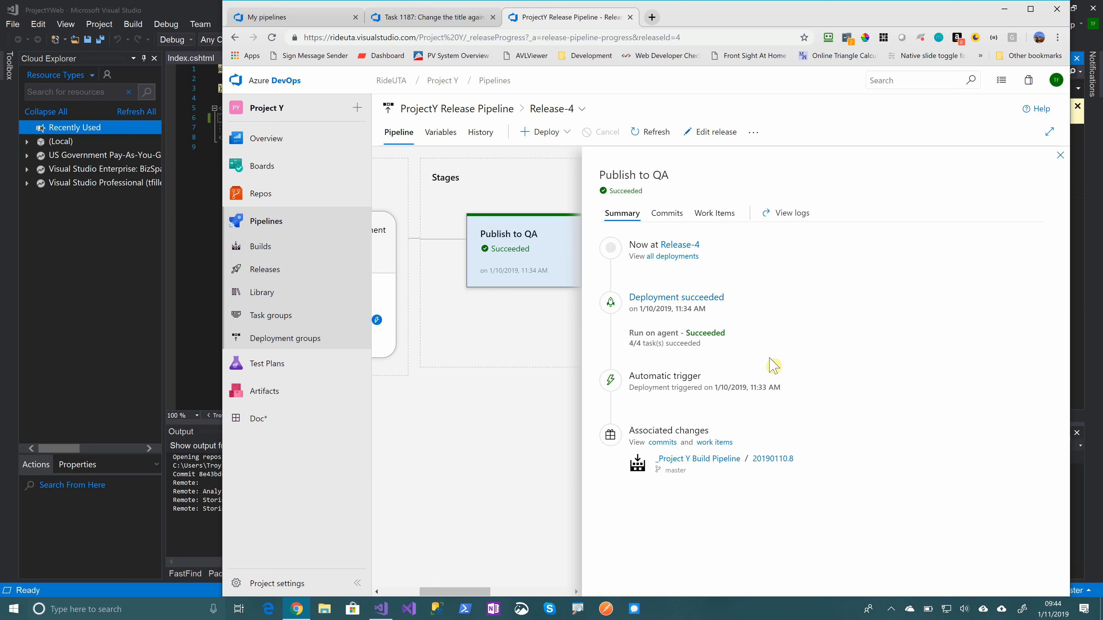
Compare the commits and work items of Release-4's Publish to QA stage against Release-1
{"action": "left_click", "coordinate": [666, 214]}
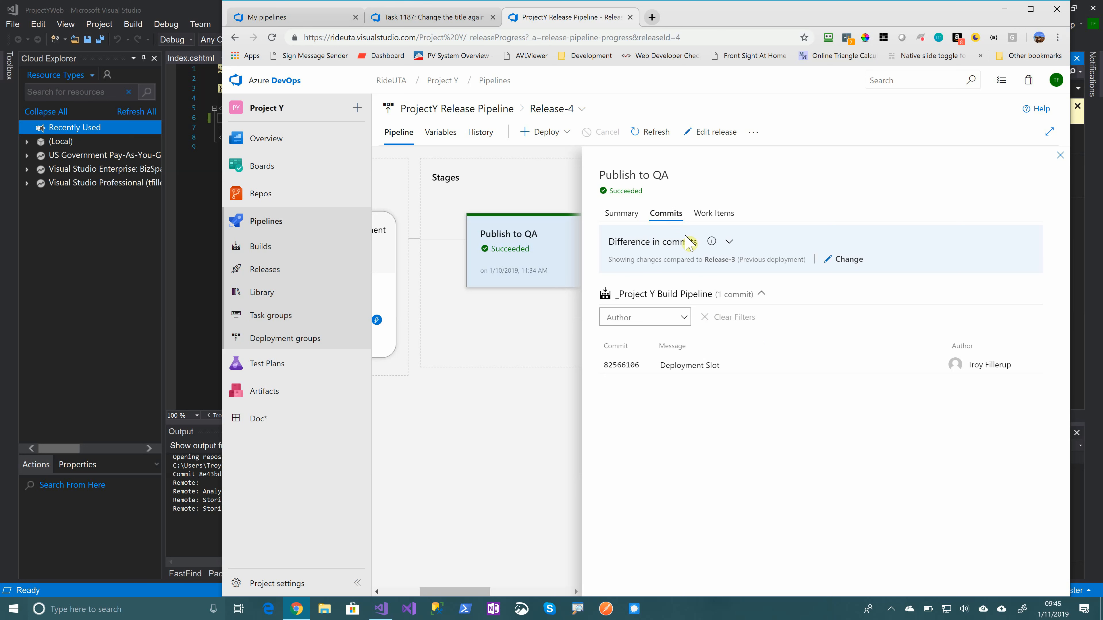
{"action": "left_click", "coordinate": [729, 241]}
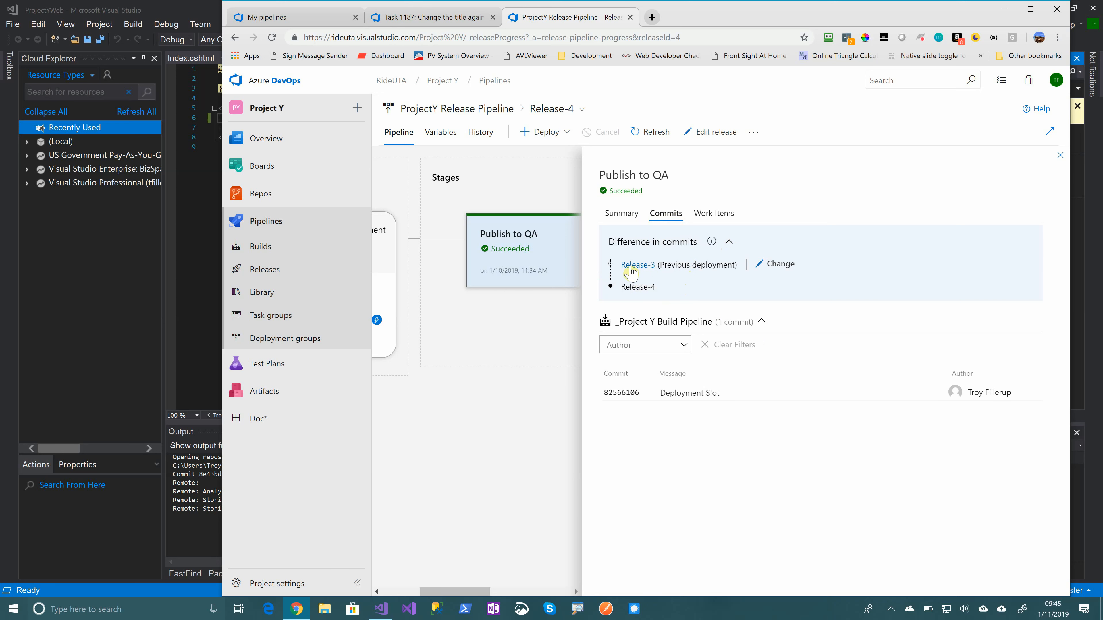
{"action": "left_click", "coordinate": [781, 265]}
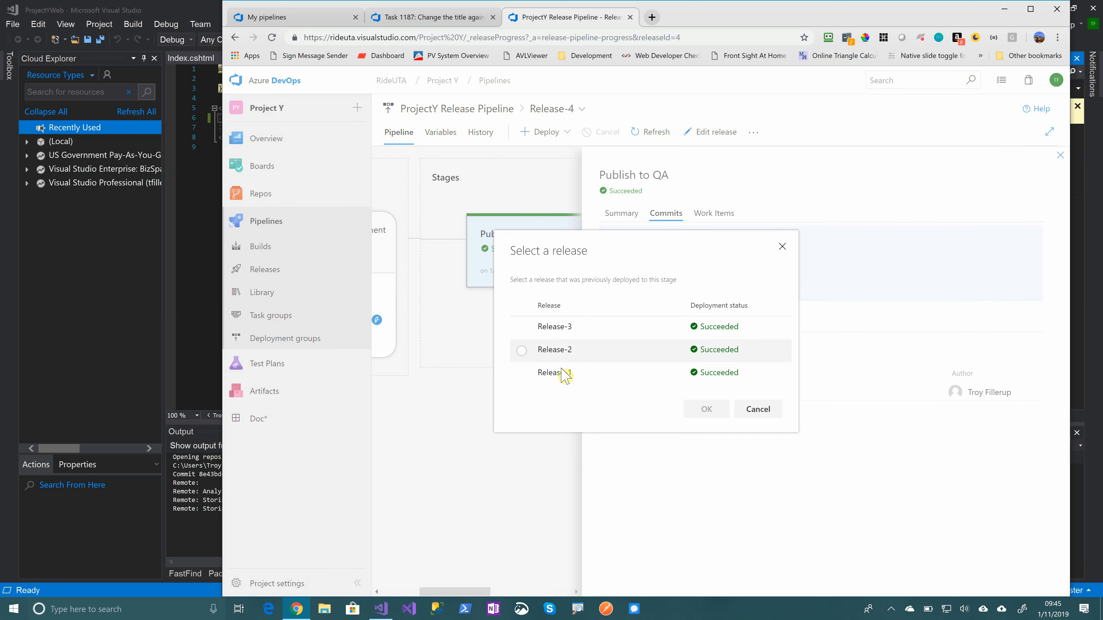
{"action": "left_click", "coordinate": [523, 375]}
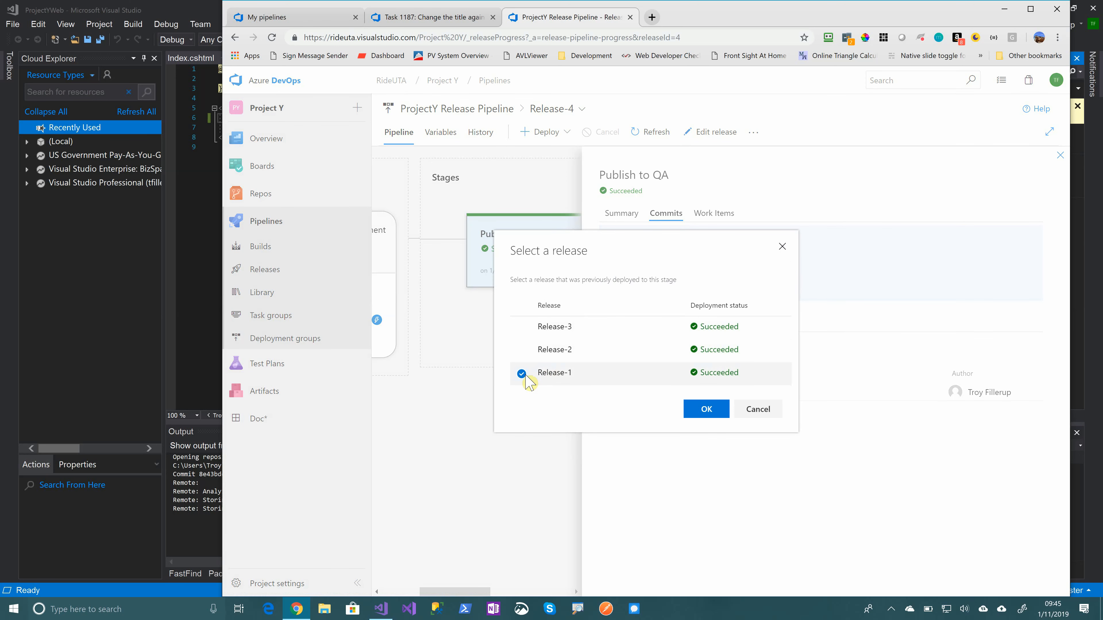
{"action": "left_click", "coordinate": [703, 413]}
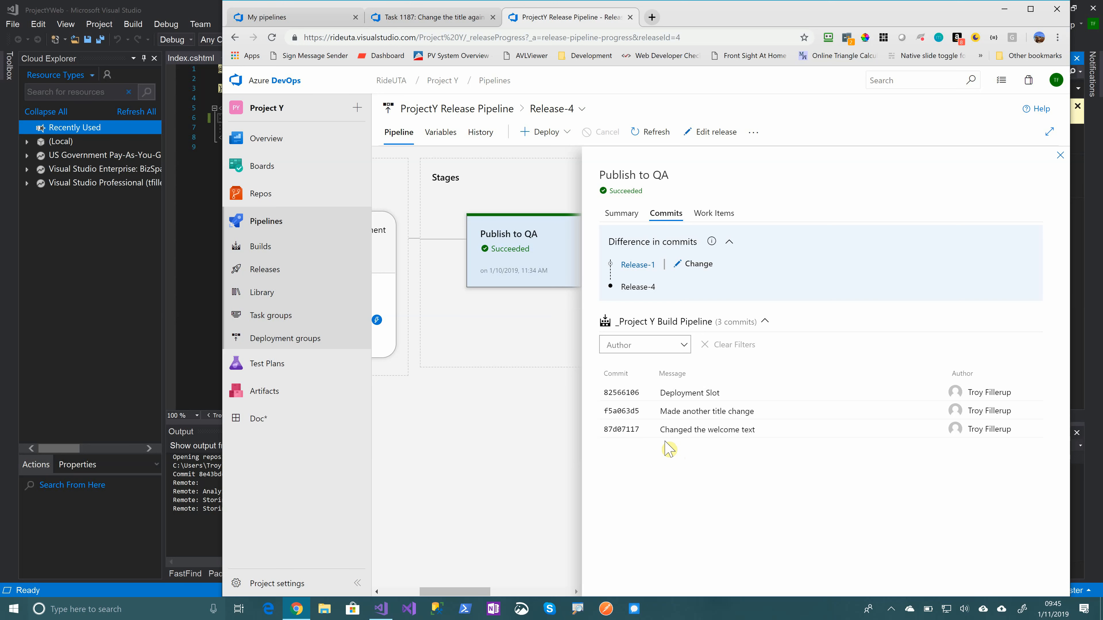
{"action": "left_click", "coordinate": [718, 220]}
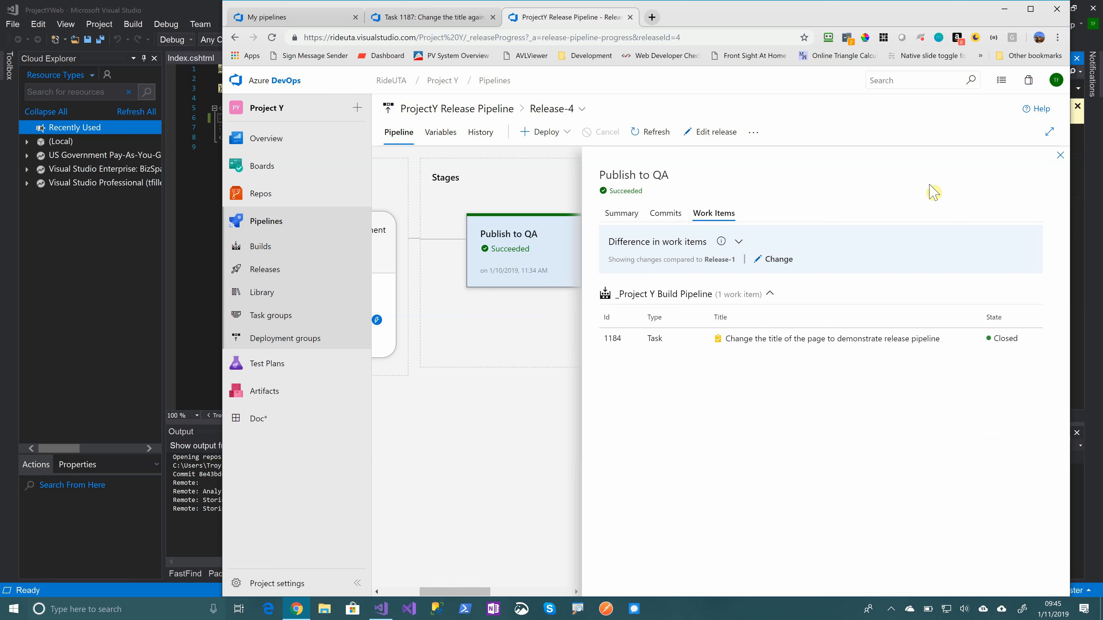
{"action": "left_click", "coordinate": [1060, 155]}
{"action": "mouse_move", "coordinate": [831, 230]}
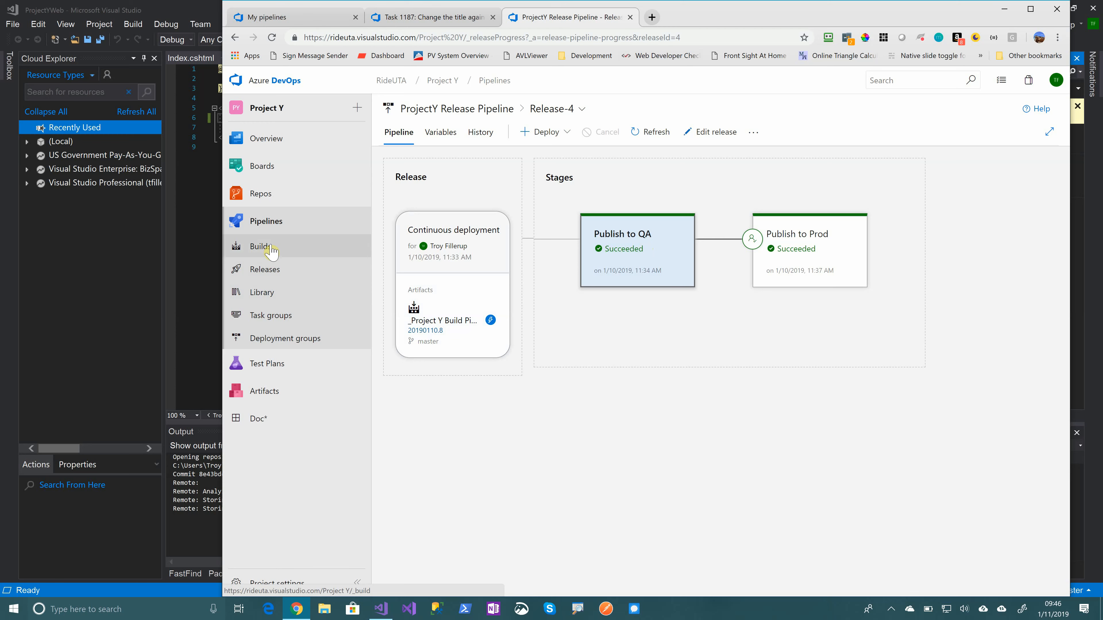
Open the UTA EFCX Management portal in a new browser tab and examine the version number under its logo
{"action": "left_click", "coordinate": [652, 18]}
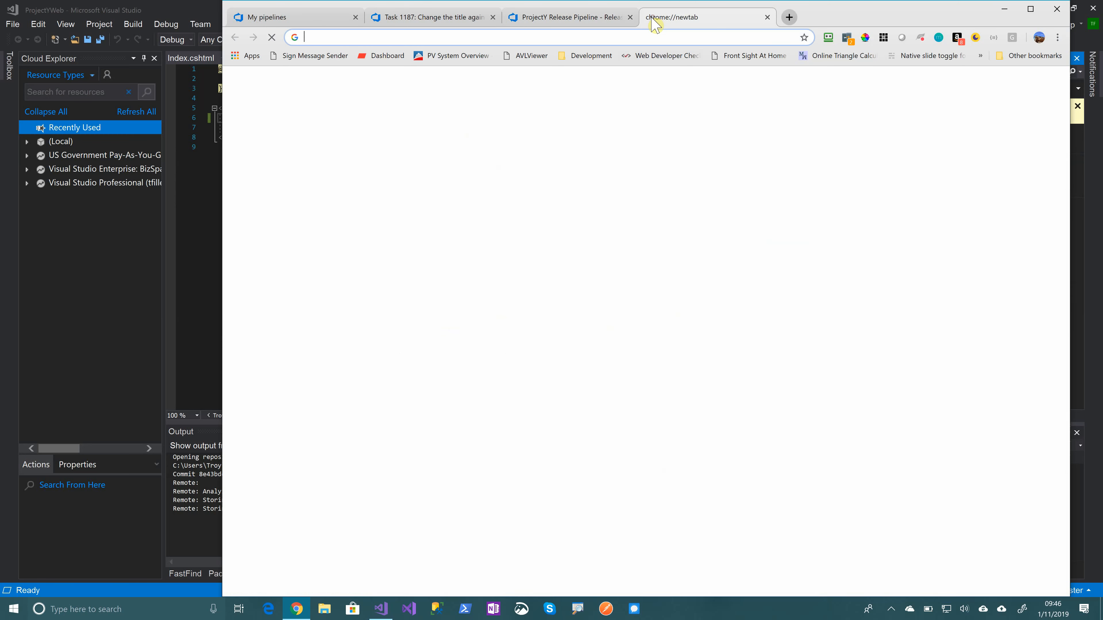
{"action": "type", "text": "po"}
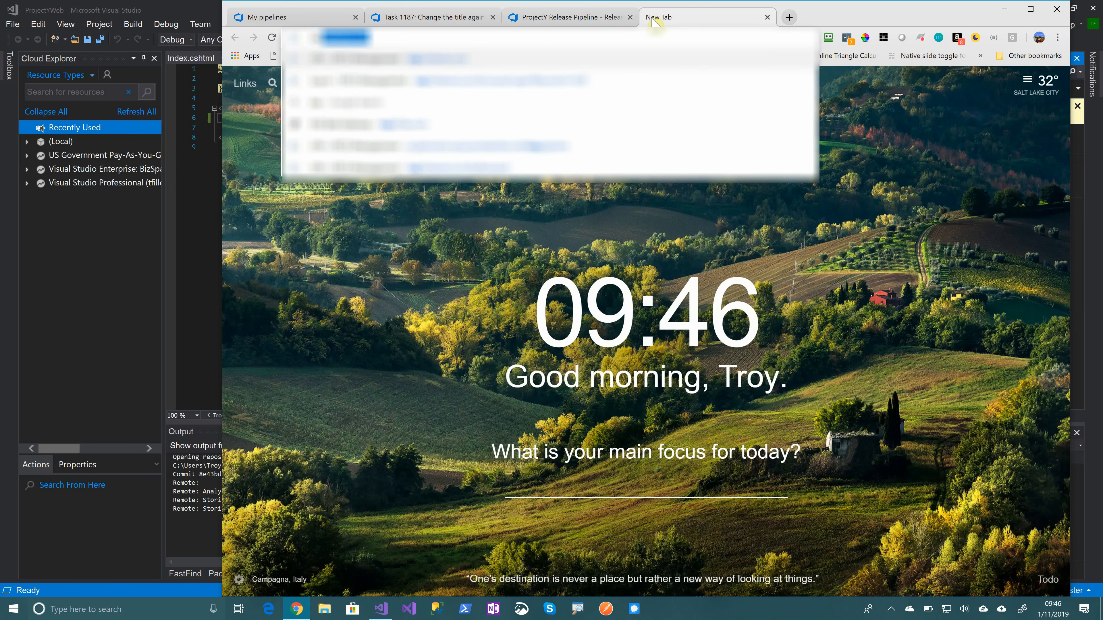
{"action": "key", "text": "Return"}
{"action": "left_click", "coordinate": [653, 445]}
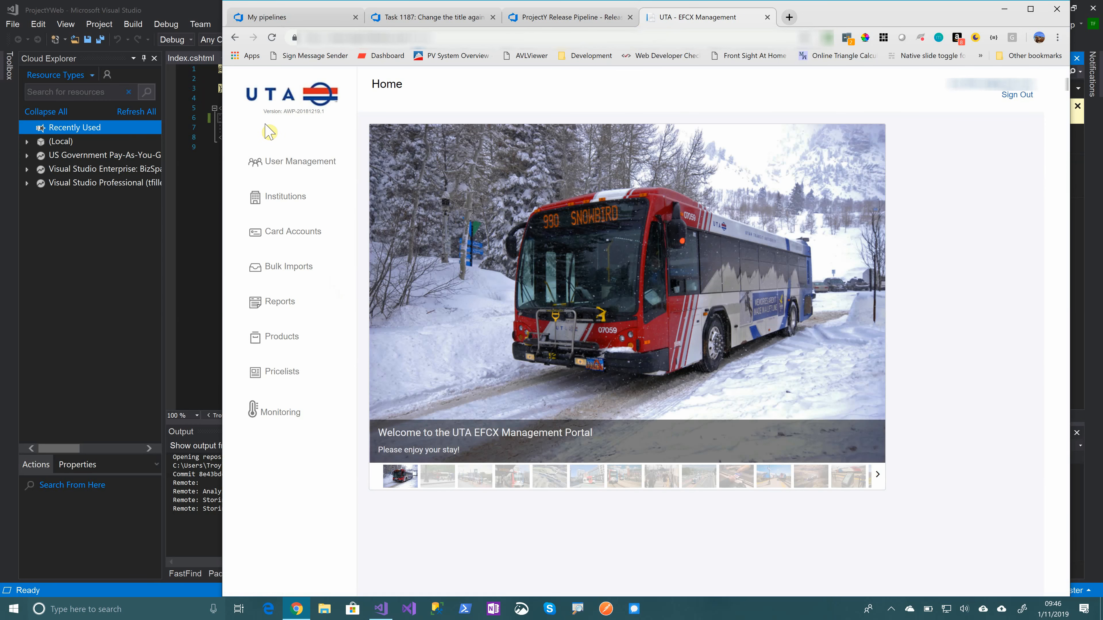
{"action": "scroll", "coordinate": [291, 118], "scroll_direction": "up", "scroll_amount": 5}
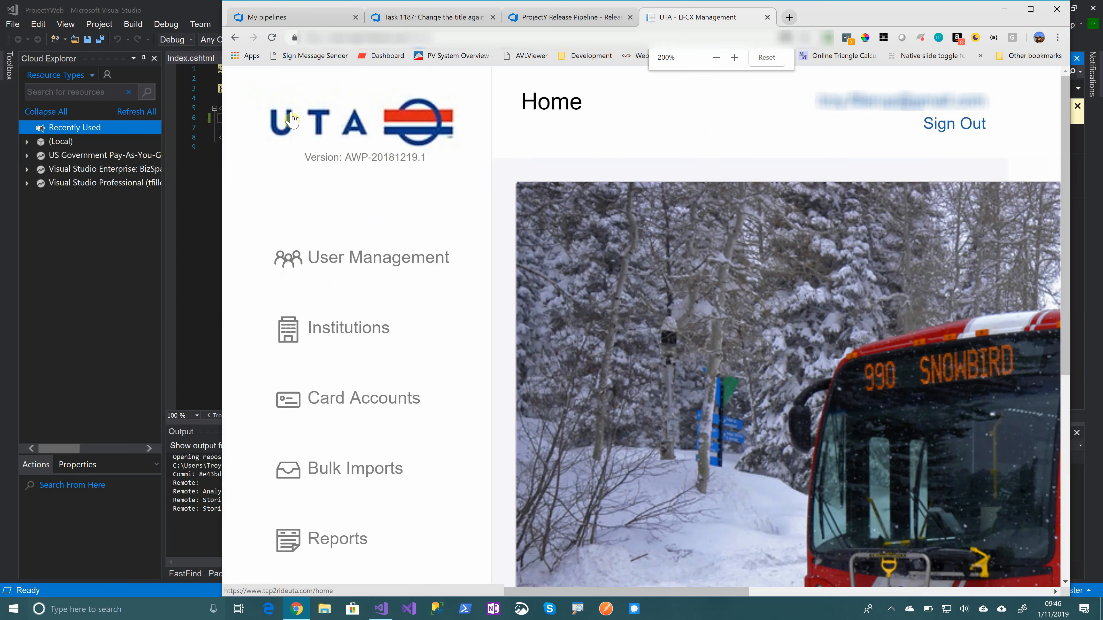
{"action": "scroll", "coordinate": [395, 158], "scroll_direction": "up", "scroll_amount": 2}
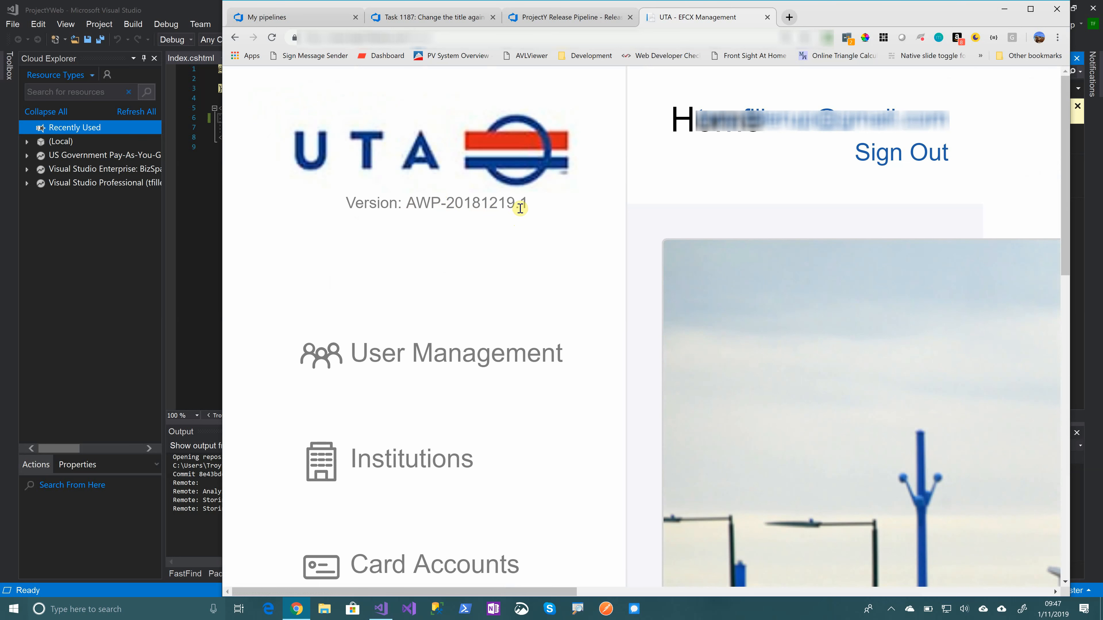
{"action": "key", "text": "ctrl+minus"}
{"action": "key", "text": "ctrl+minus"}
{"action": "key", "text": "ctrl+minus"}
{"action": "key", "text": "ctrl+minus"}
{"action": "key", "text": "ctrl+minus"}
{"action": "key", "text": "ctrl+minus"}
{"action": "key", "text": "ctrl+minus"}
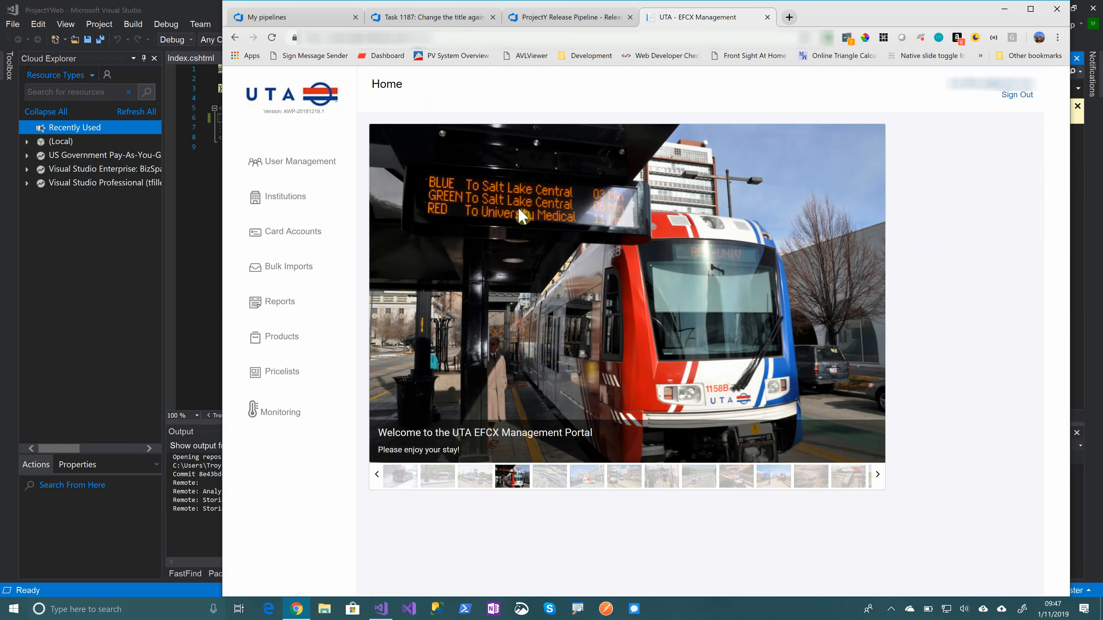
Return to Azure DevOps, switch to Project X, and open its Build All Web Projects build pipeline for editing
{"action": "left_click", "coordinate": [546, 21]}
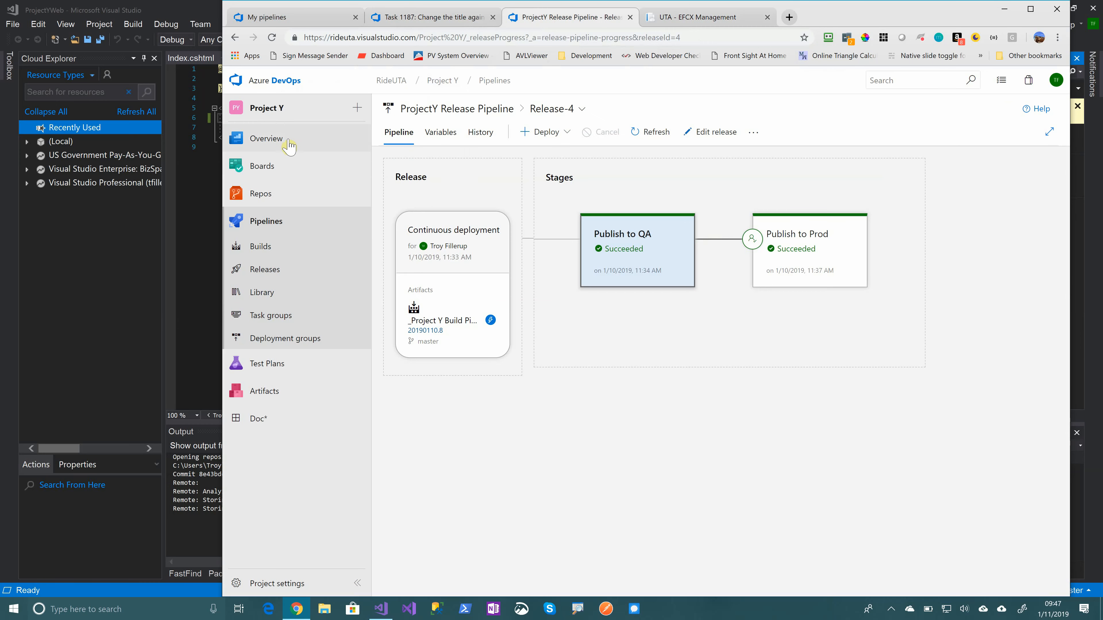
{"action": "left_click", "coordinate": [274, 85]}
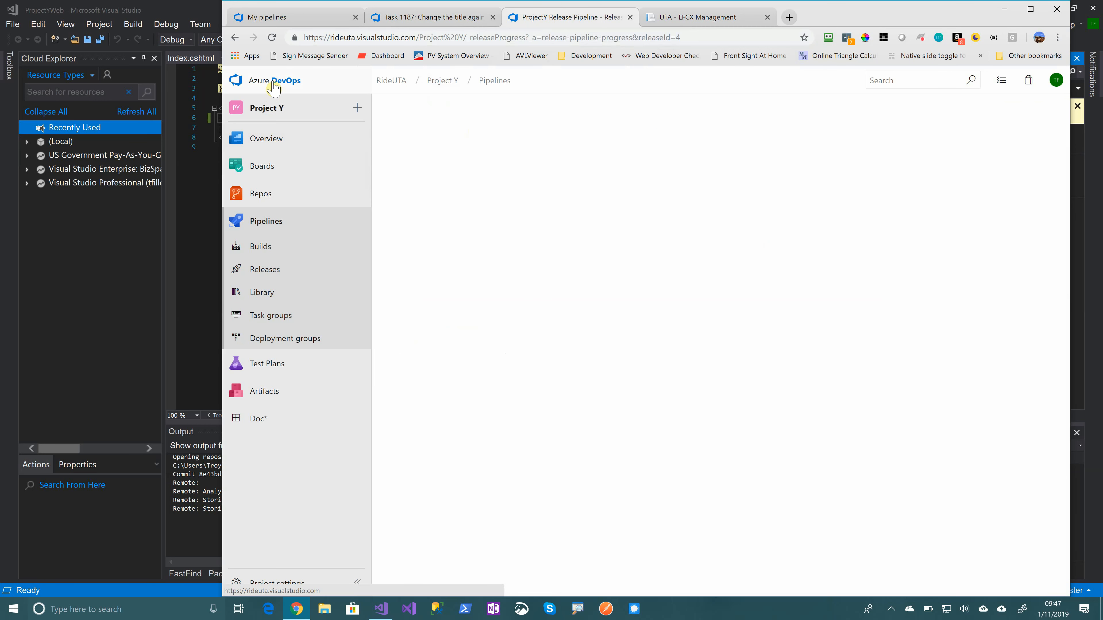
{"action": "left_click", "coordinate": [690, 203]}
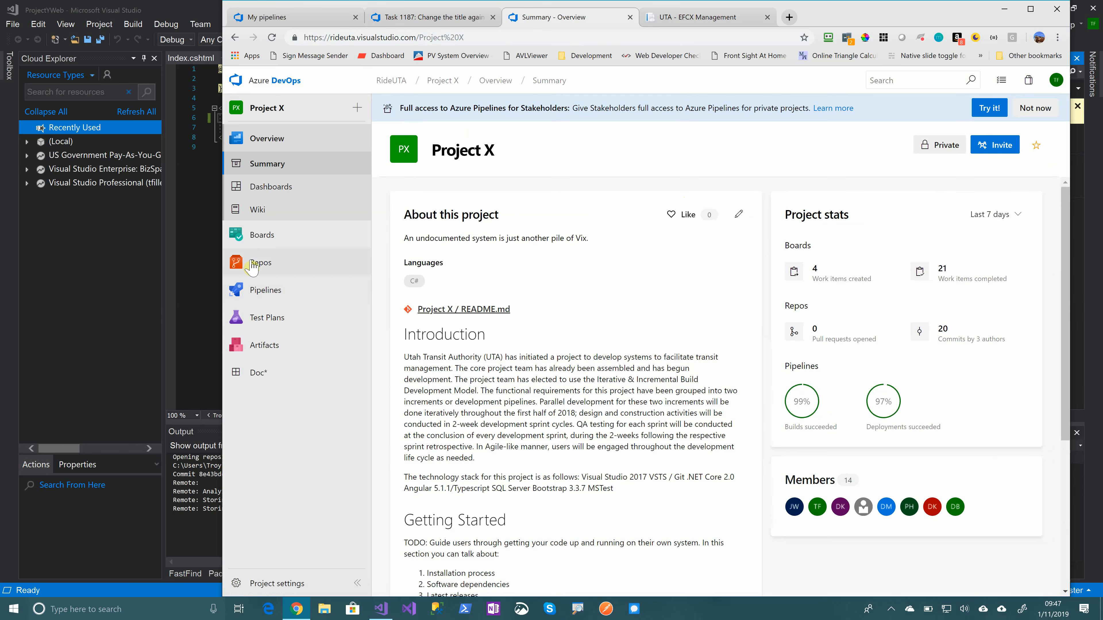
{"action": "mouse_move", "coordinate": [278, 299]}
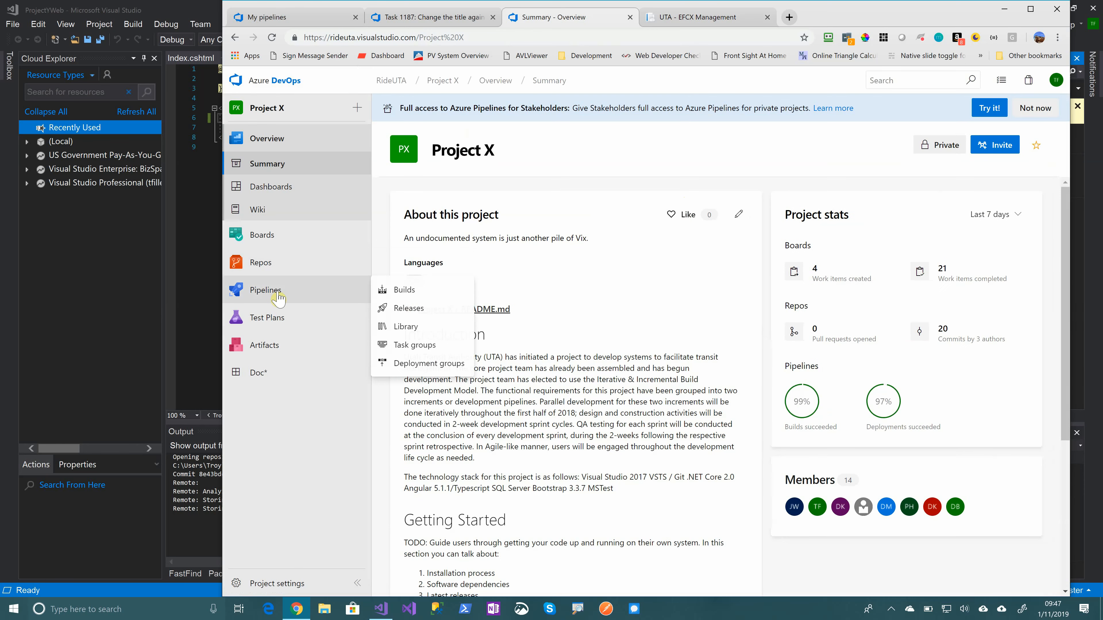
{"action": "left_click", "coordinate": [403, 291]}
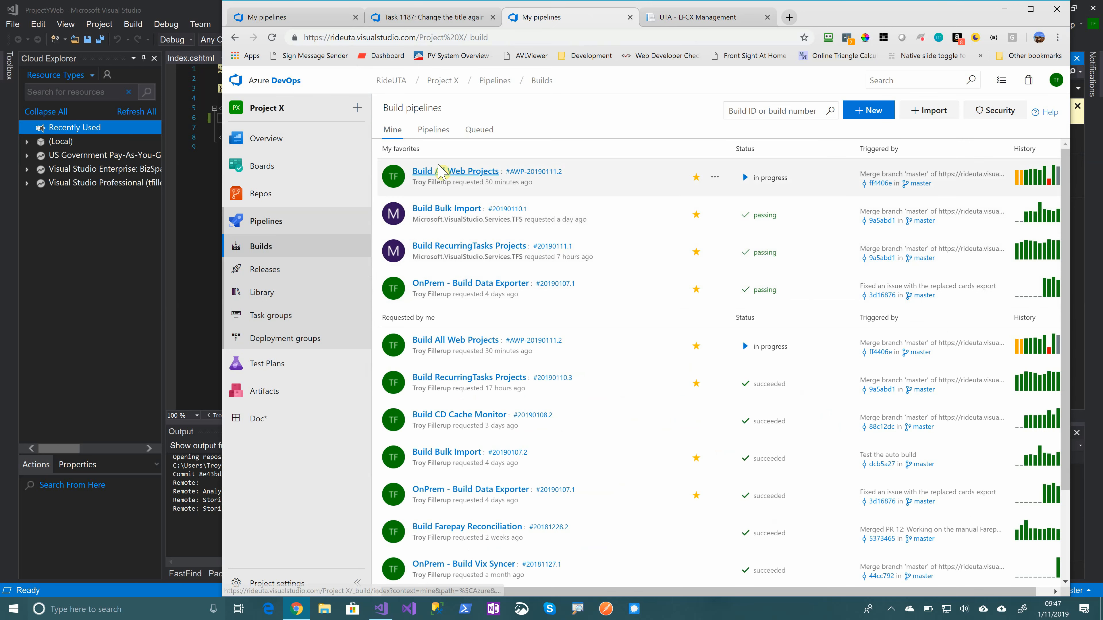
{"action": "left_click", "coordinate": [476, 176]}
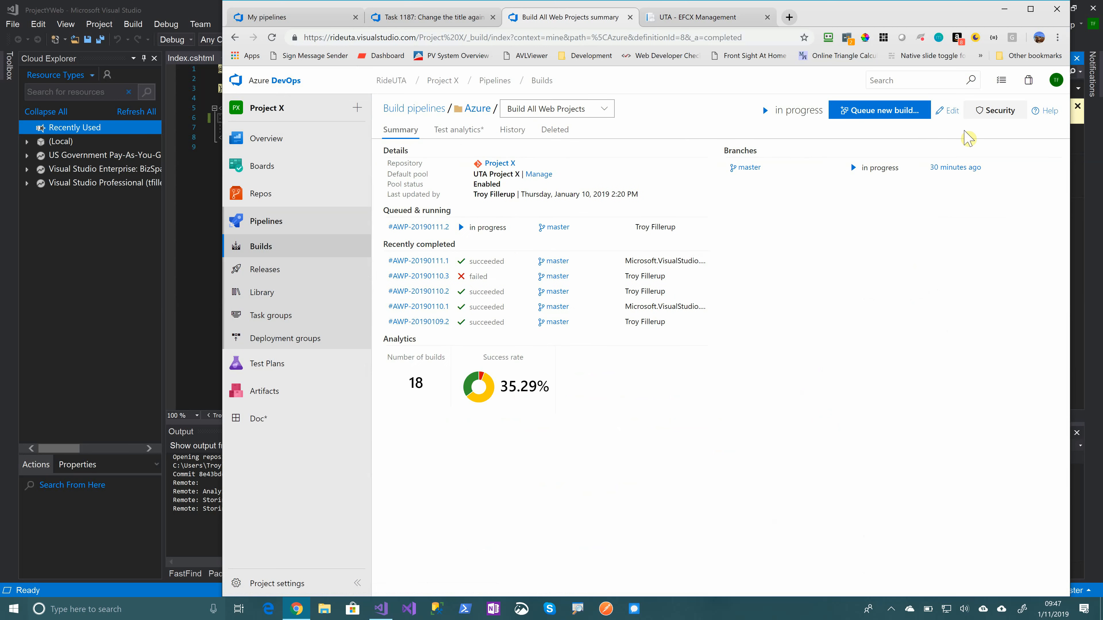
{"action": "left_click", "coordinate": [954, 112]}
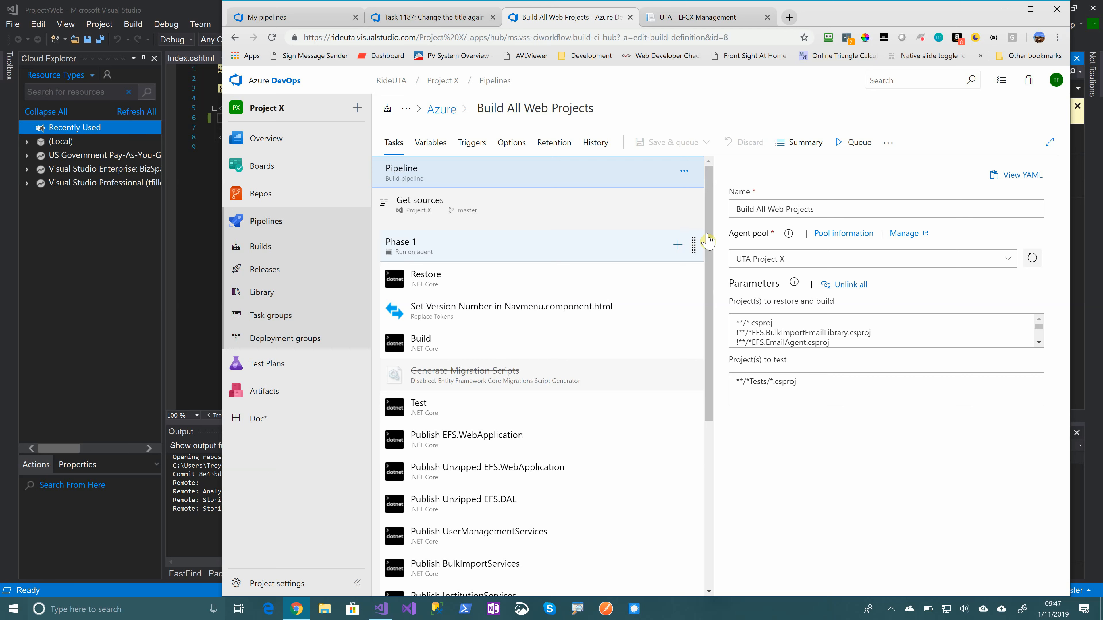
Open the "Set Version Number in Navmenu.component.html" task and check its source path and target file pattern
{"action": "mouse_move", "coordinate": [710, 231]}
{"action": "left_mouse_down"}
{"action": "mouse_move", "coordinate": [713, 421]}
{"action": "mouse_move", "coordinate": [710, 234]}
{"action": "left_mouse_up"}
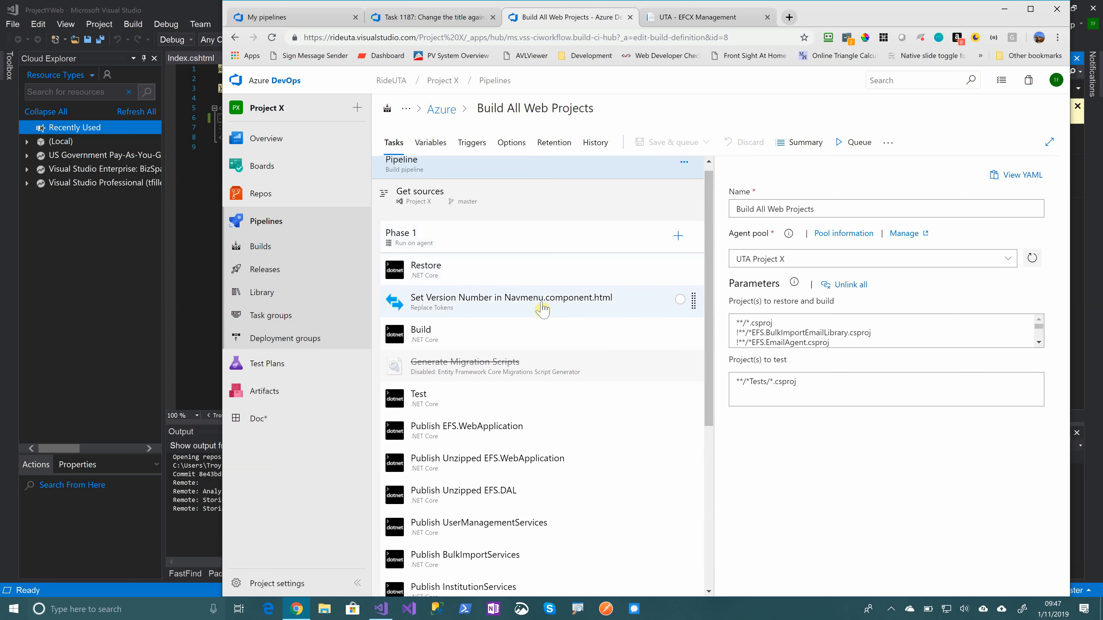
{"action": "left_click", "coordinate": [469, 303]}
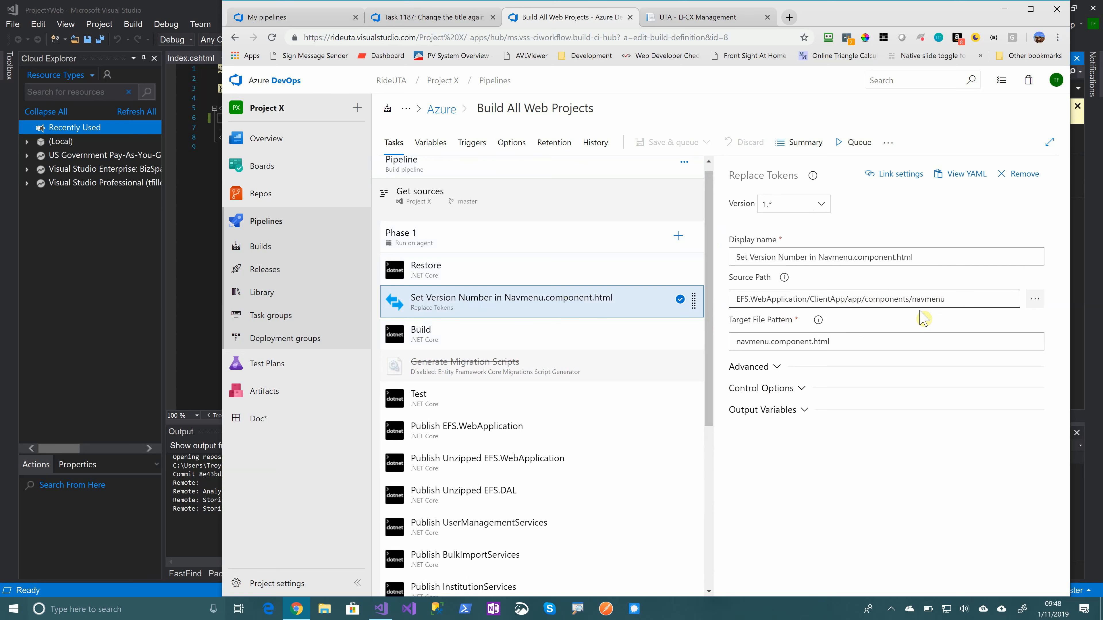
{"action": "left_click", "coordinate": [836, 342]}
{"action": "left_click_drag", "start_coordinate": [836, 342], "coordinate": [733, 358]}
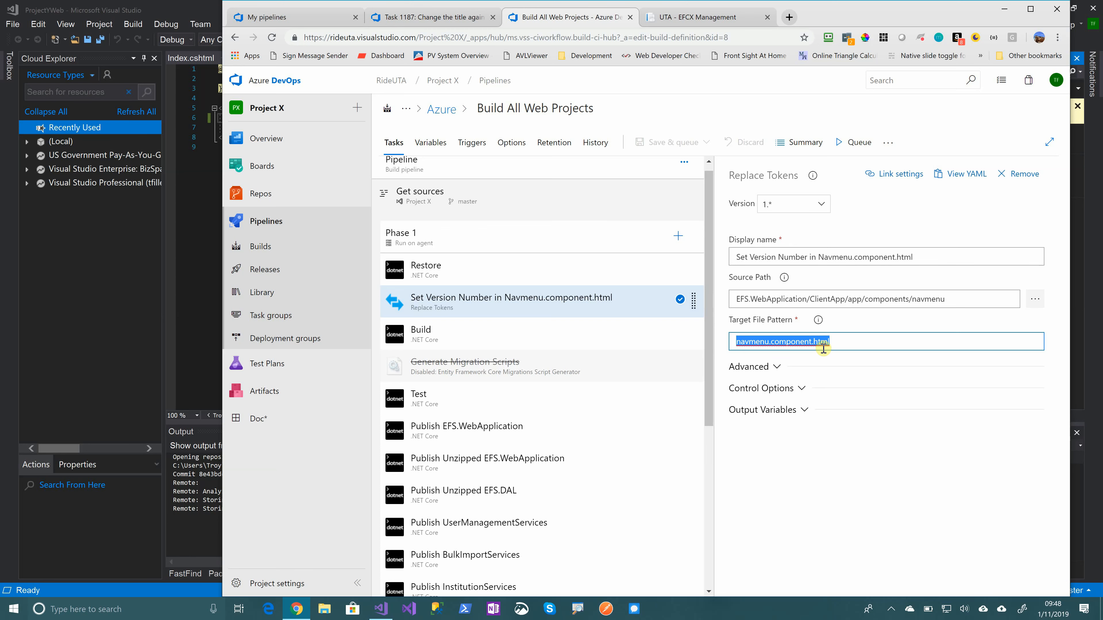
Check the token regex in the Replace Tokens task's advanced settings, and the name and value of the pipeline's vernum variable
{"action": "left_click", "coordinate": [771, 367]}
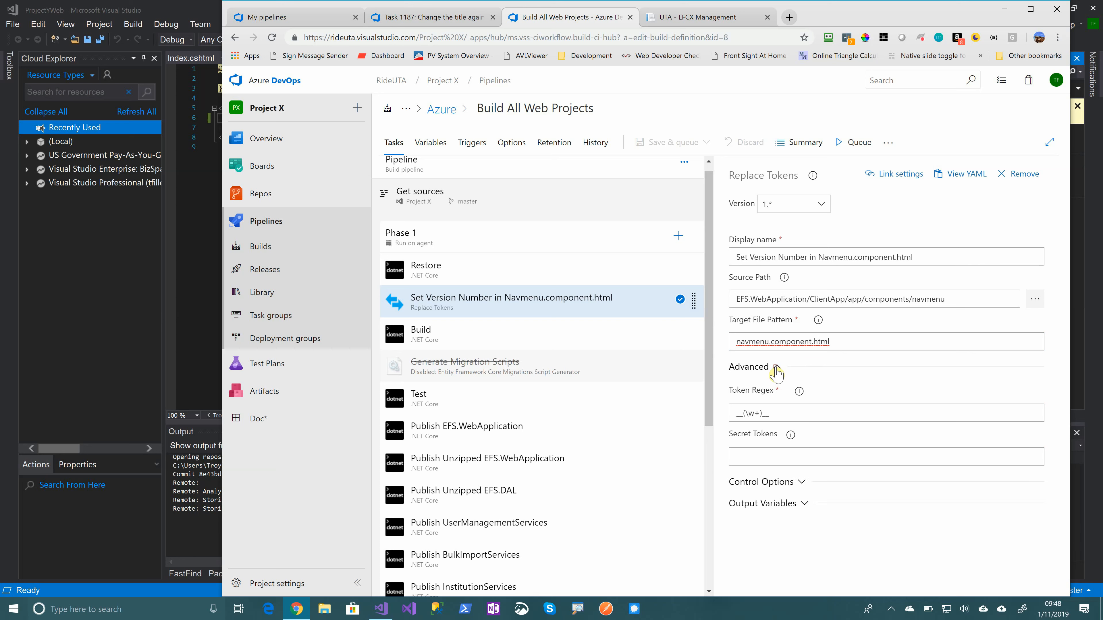
{"action": "left_click", "coordinate": [797, 413]}
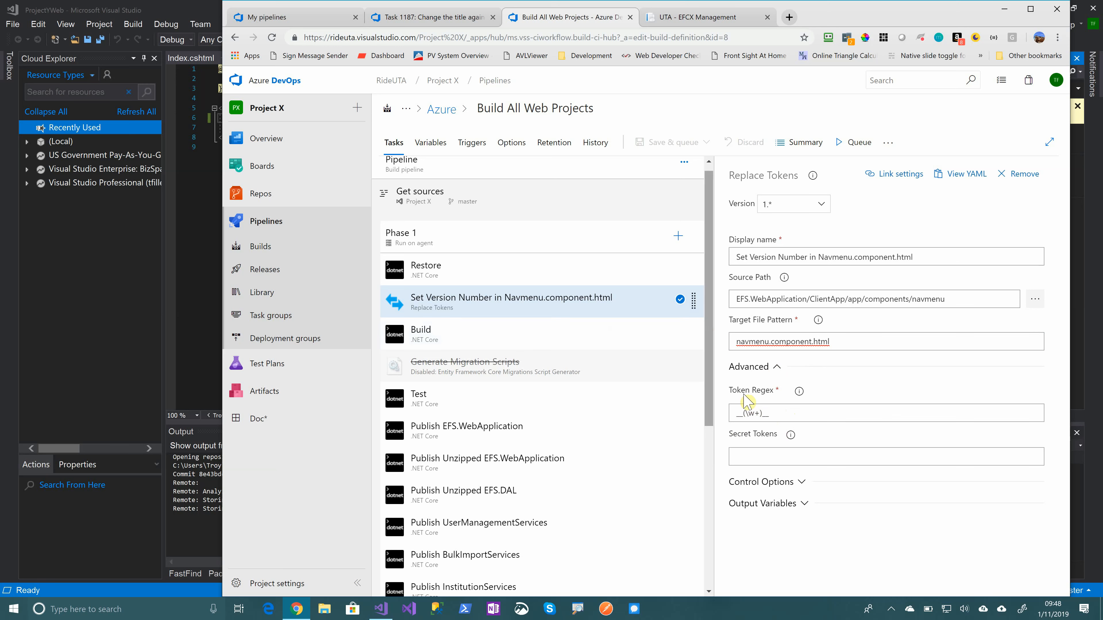
{"action": "left_click", "coordinate": [434, 143]}
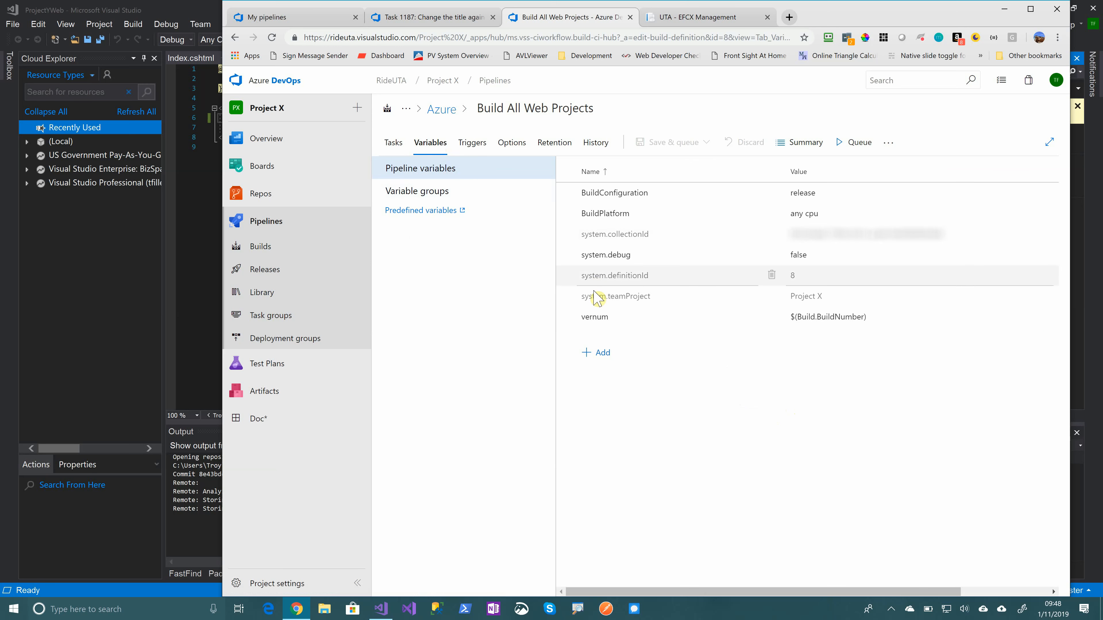
{"action": "left_click", "coordinate": [610, 318]}
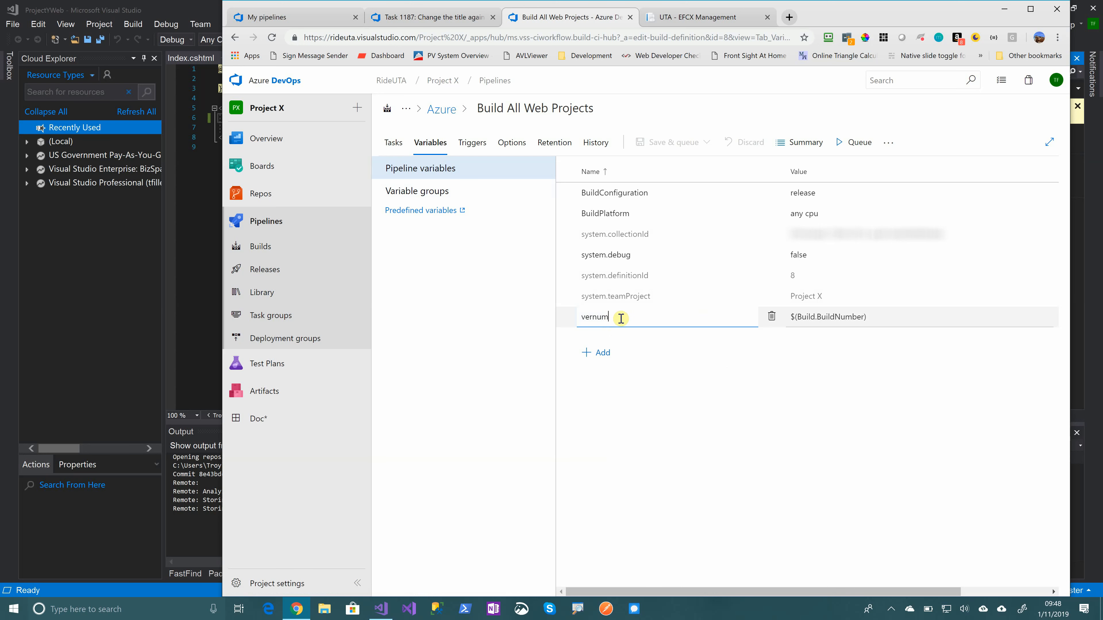
{"action": "double_click", "coordinate": [620, 317]}
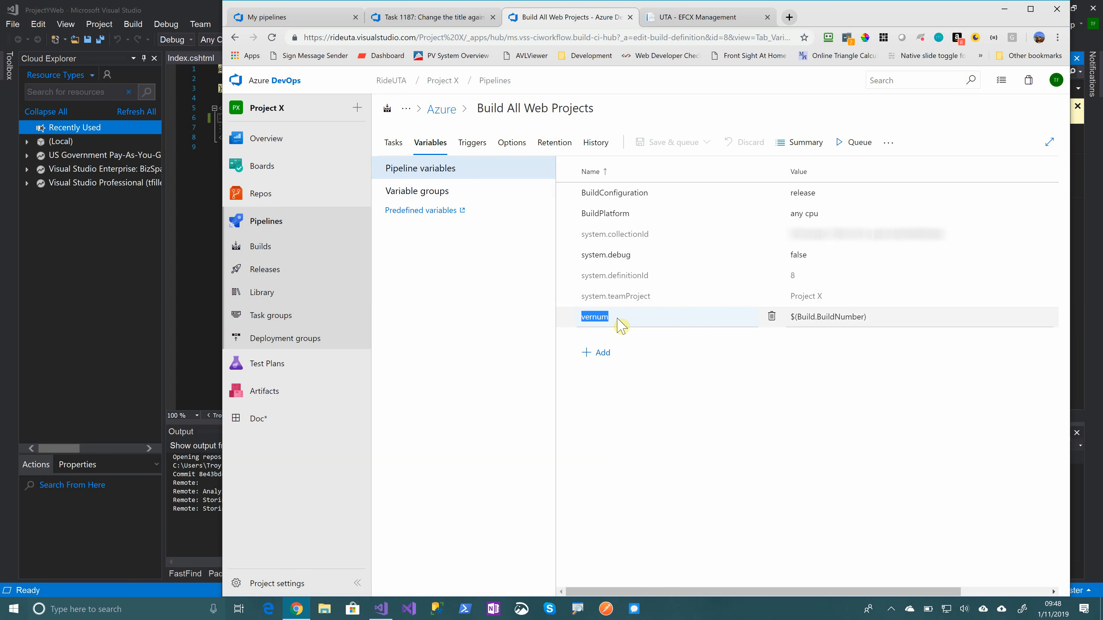
{"action": "left_click", "coordinate": [871, 323]}
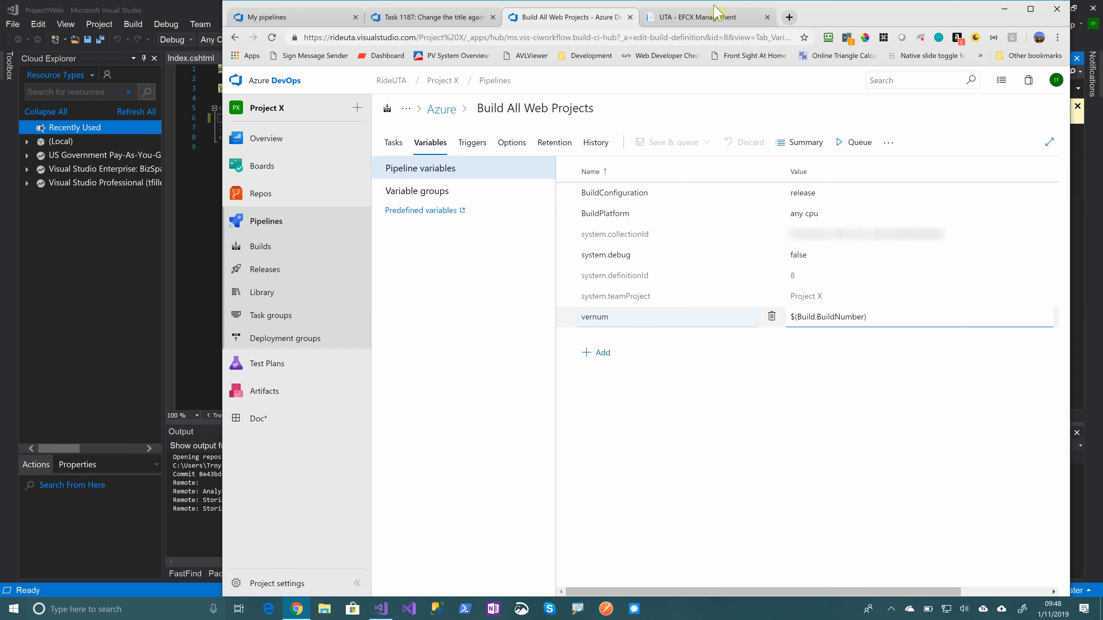
Switch to the UTA EFCX Management portal and highlight the version number under its logo
{"action": "left_click", "coordinate": [717, 17]}
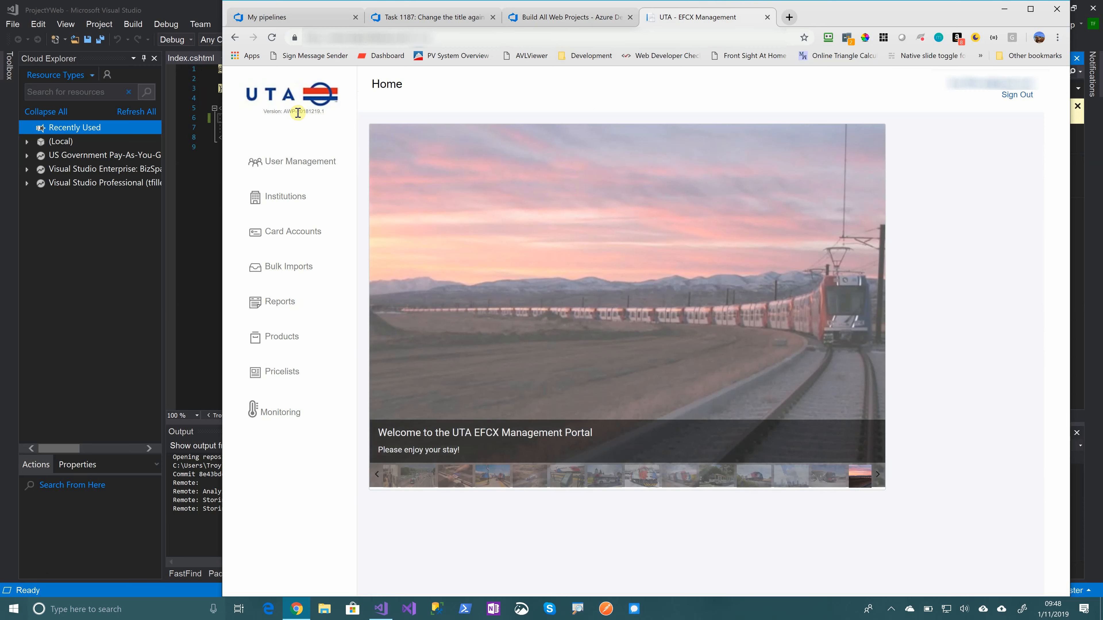
{"action": "left_click_drag", "start_coordinate": [293, 111], "coordinate": [333, 114]}
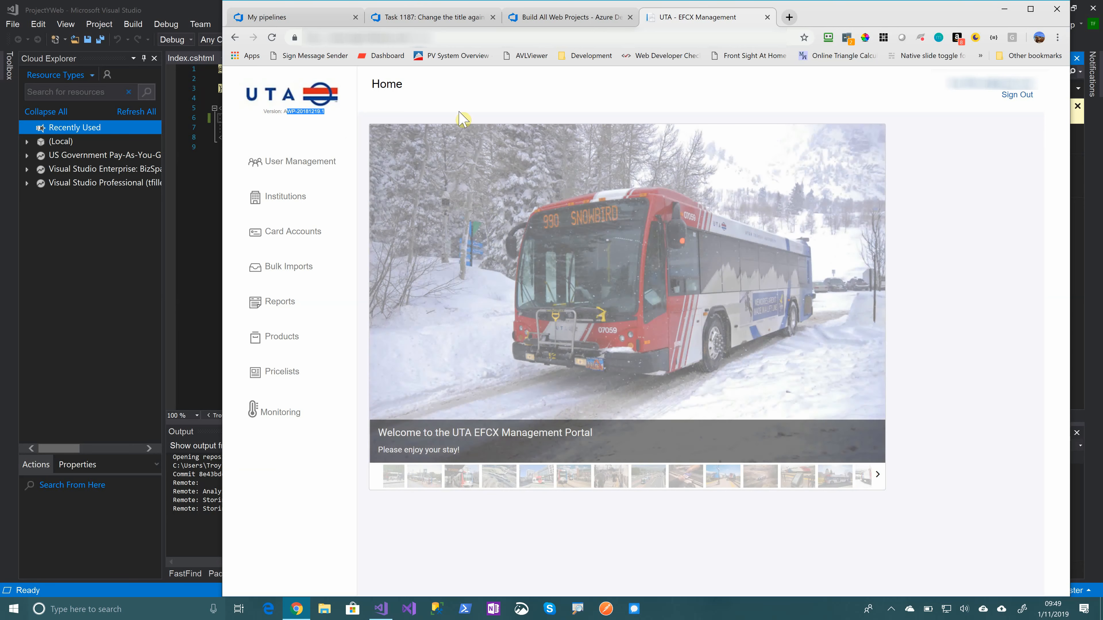
Return to Azure DevOps and open Project Y from the RideUTA organization's project list
{"action": "left_click", "coordinate": [561, 19]}
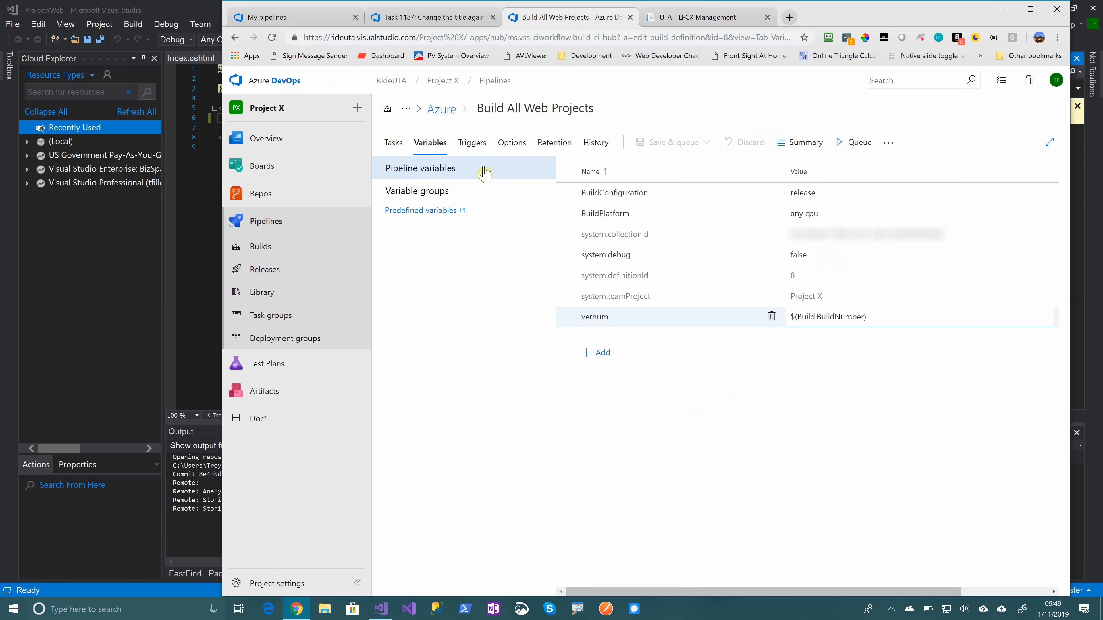
{"action": "left_click", "coordinate": [278, 81]}
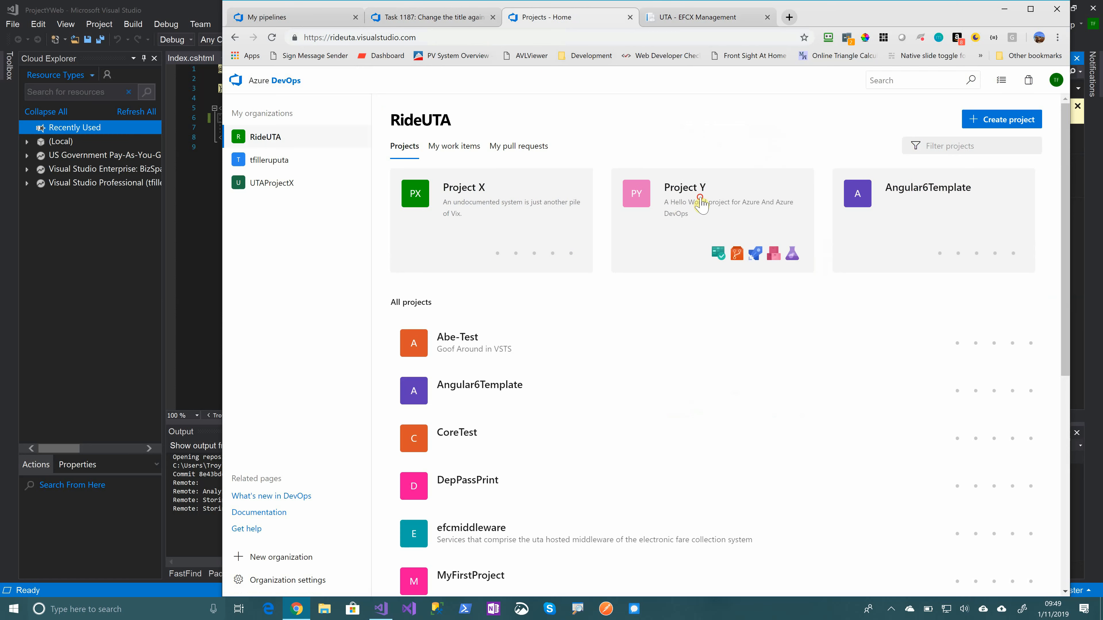
{"action": "left_click", "coordinate": [702, 203]}
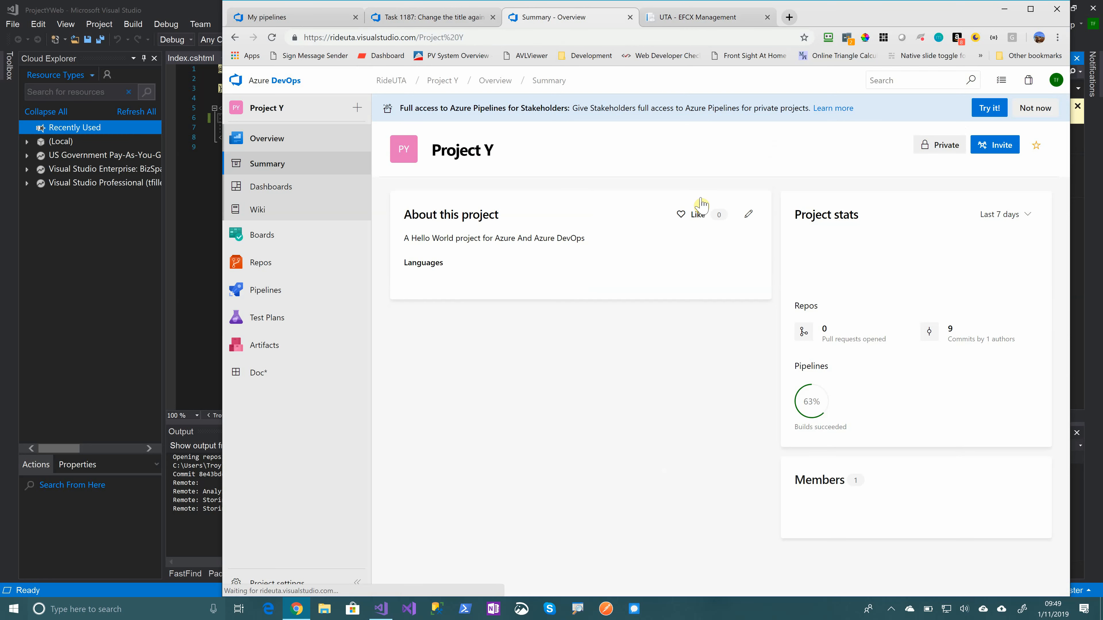